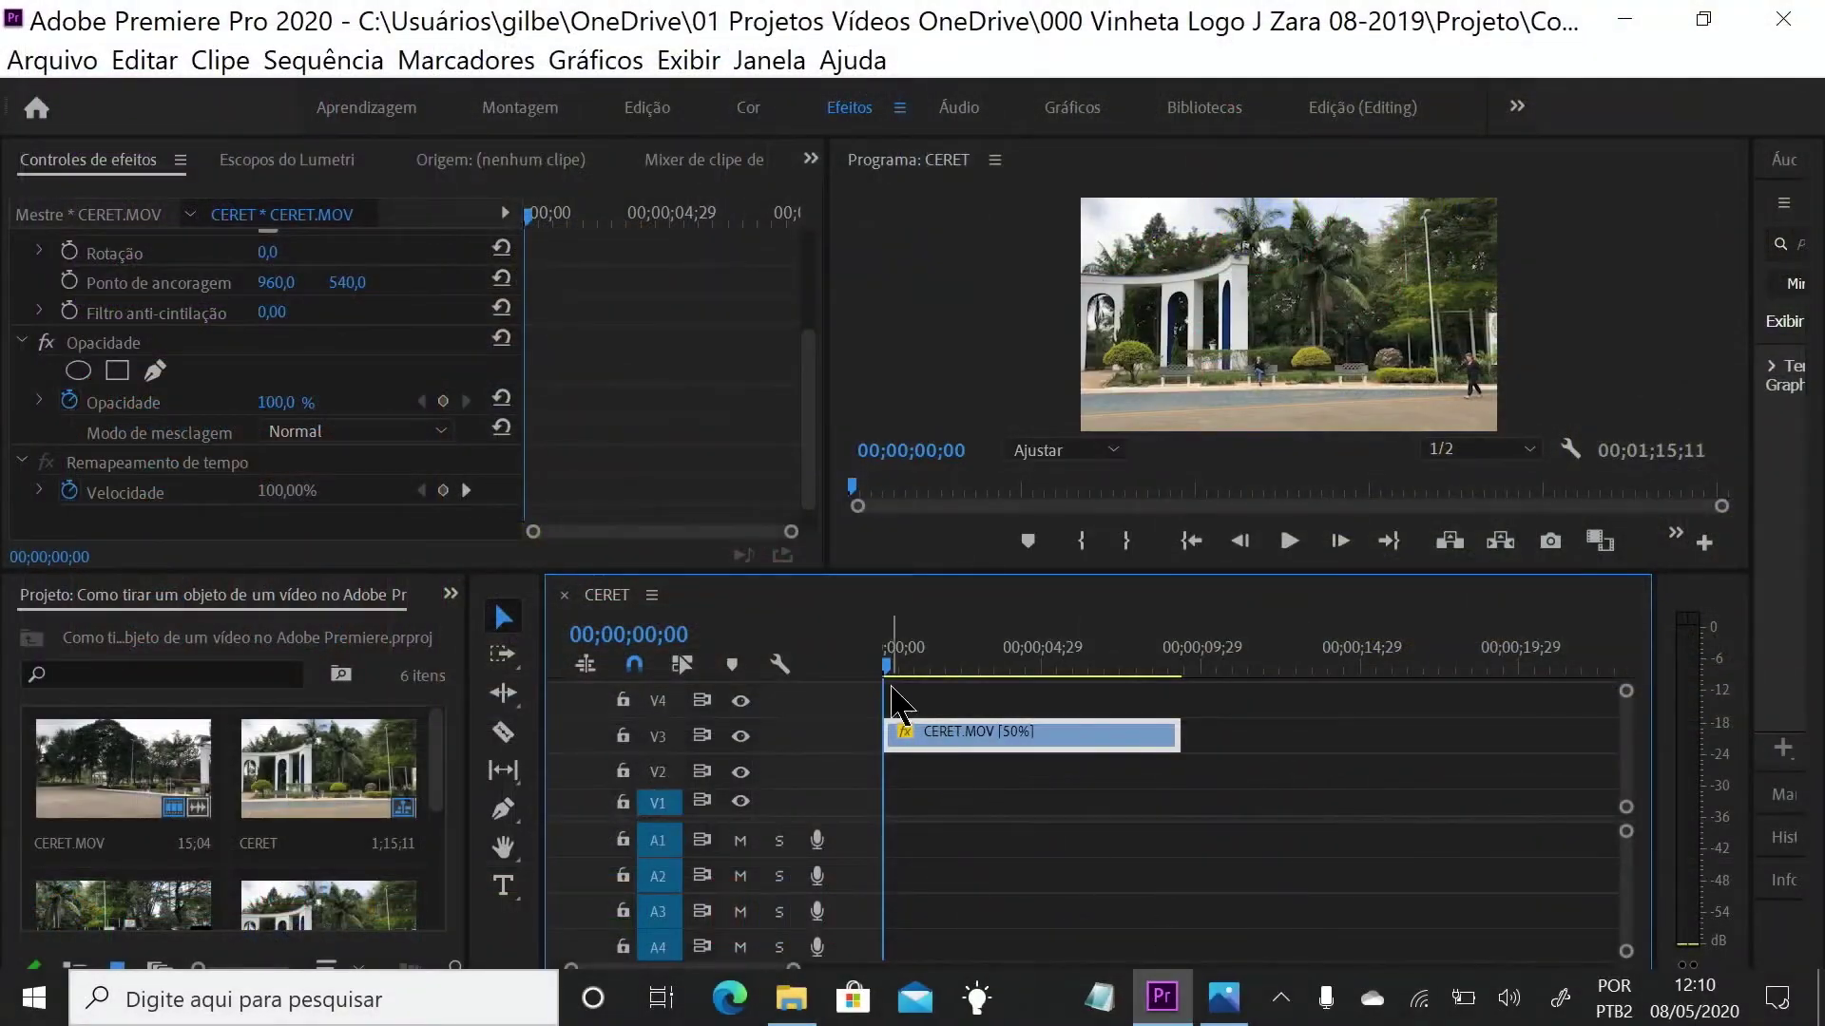
# Step: Scrub the clip preview and settle on a frame about one second in
pyautogui.moveTo(893, 654); pyautogui.dragTo(827, 618)
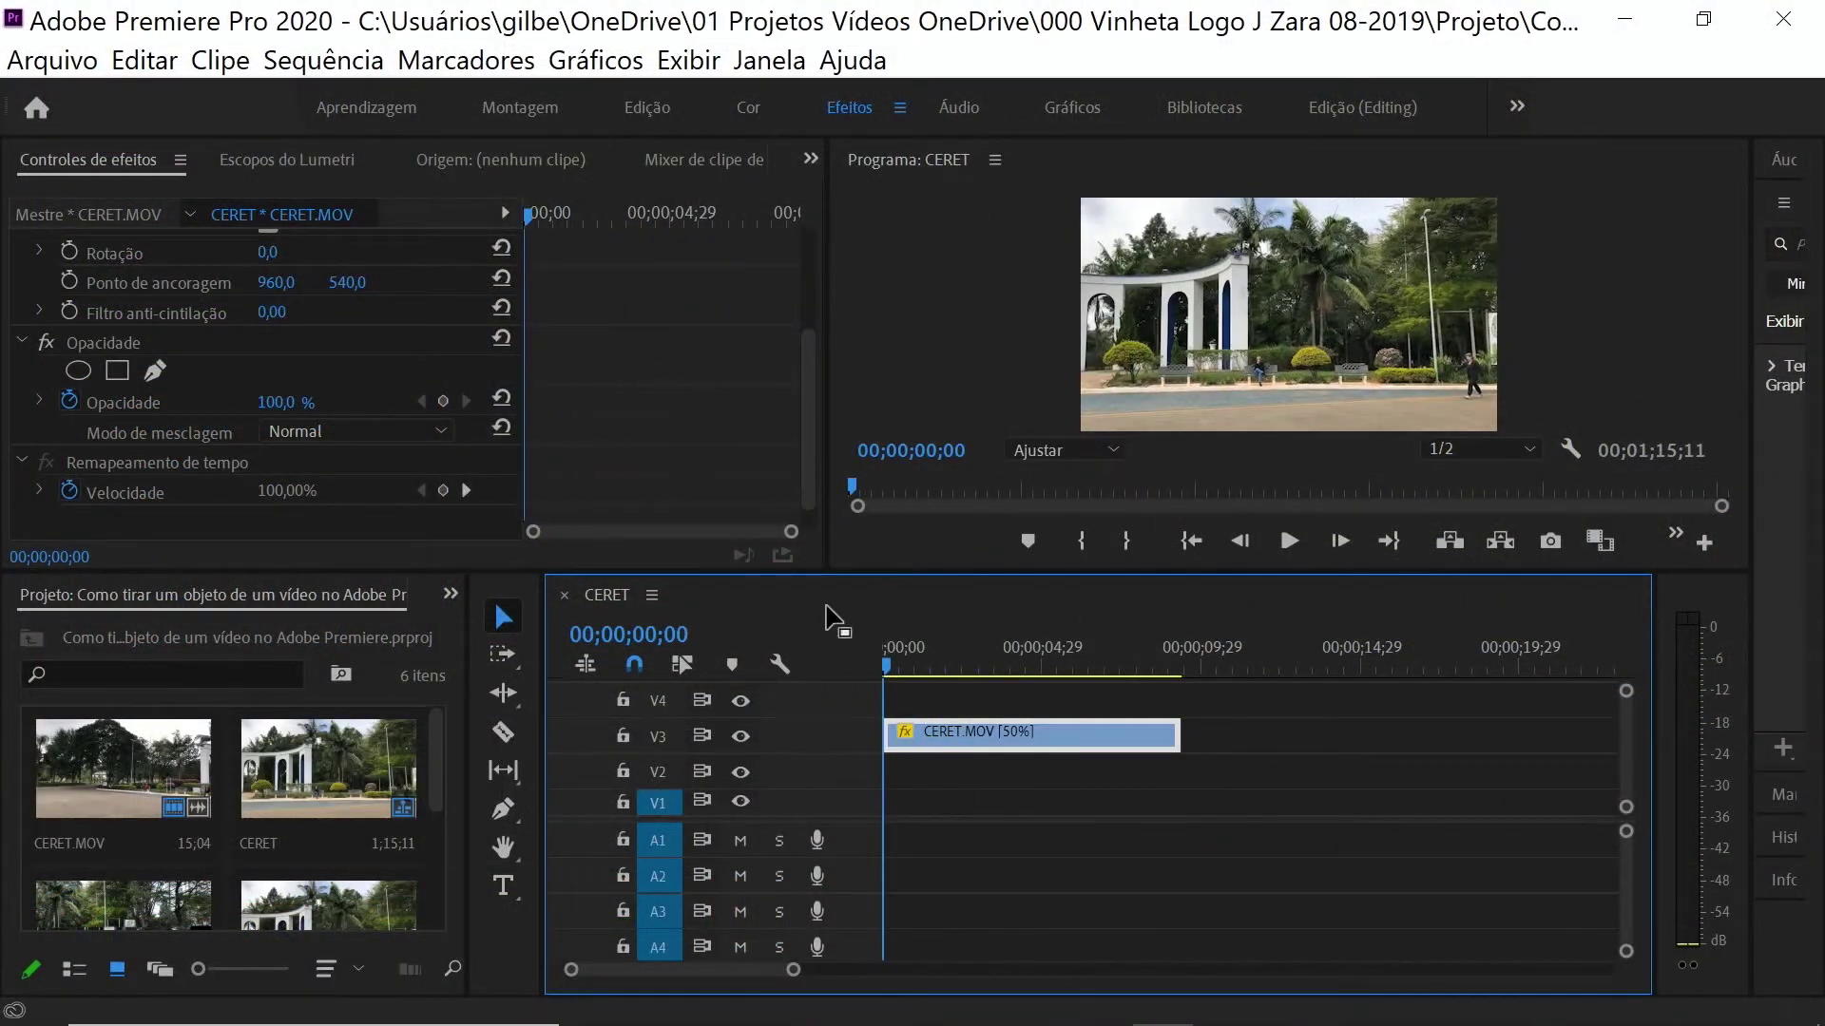
pyautogui.click(950, 325)
pyautogui.press('`')
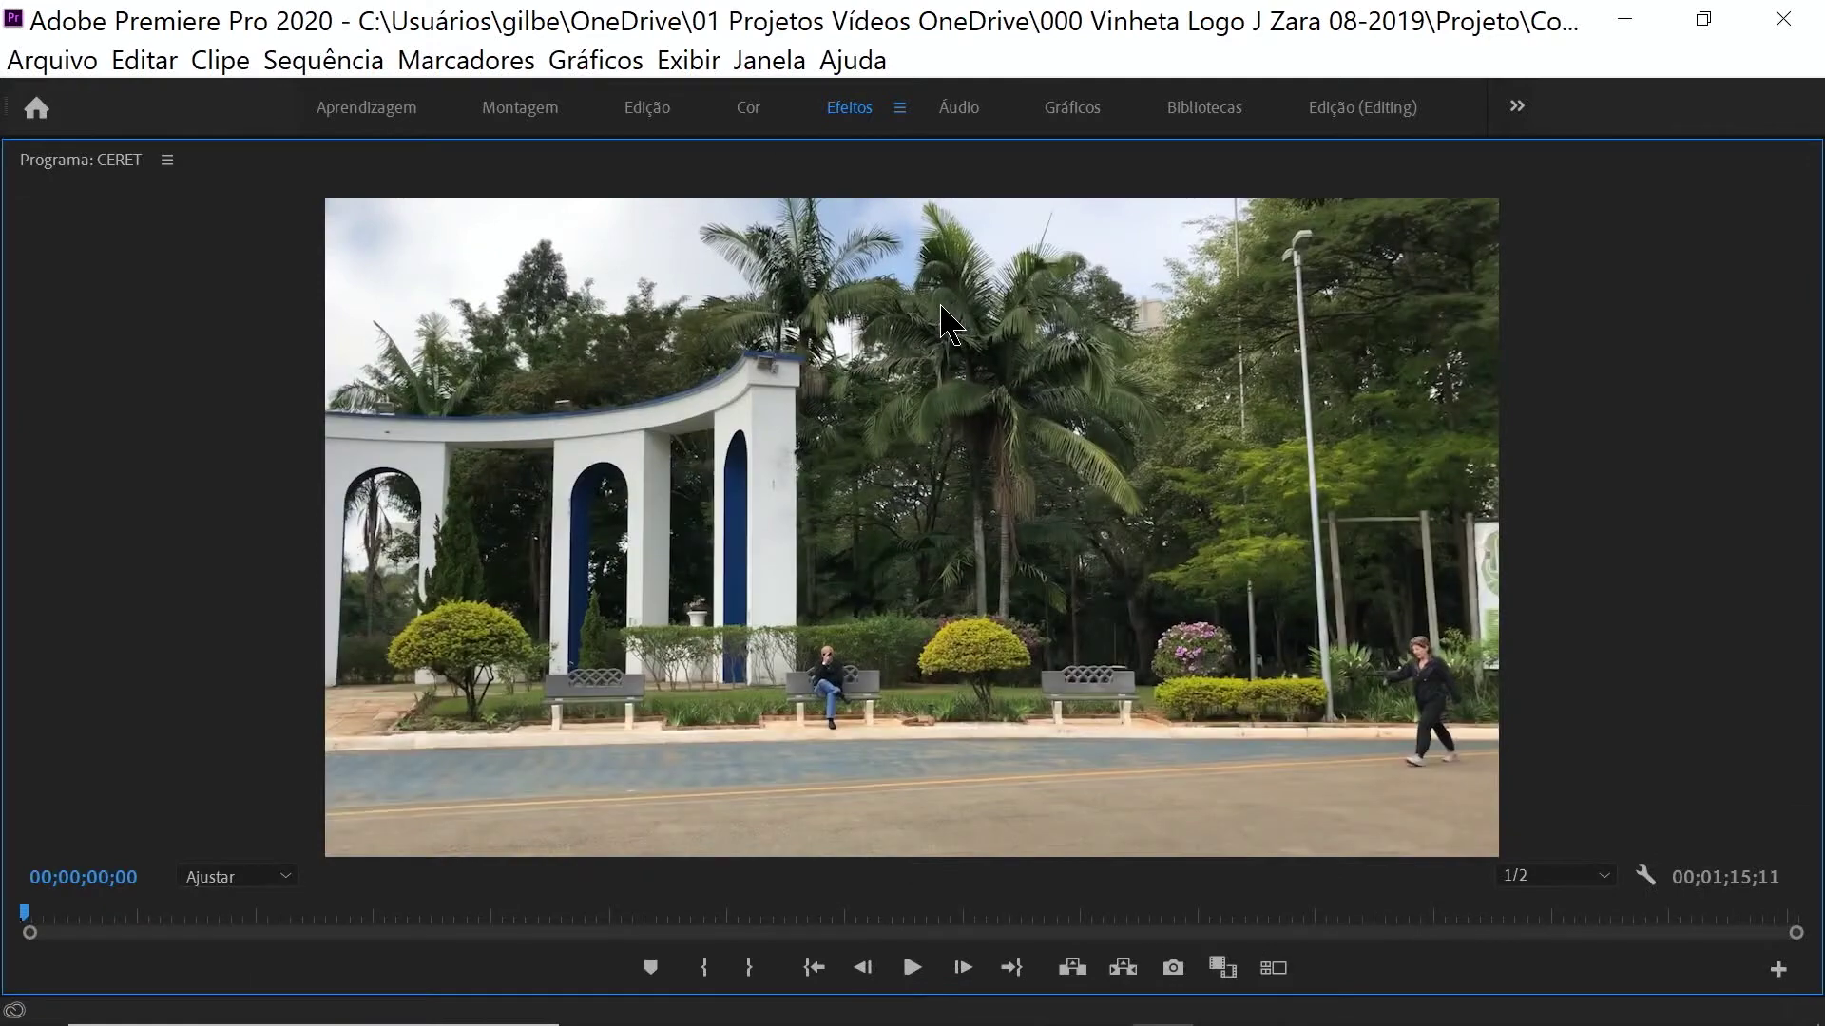
pyautogui.click(909, 967)
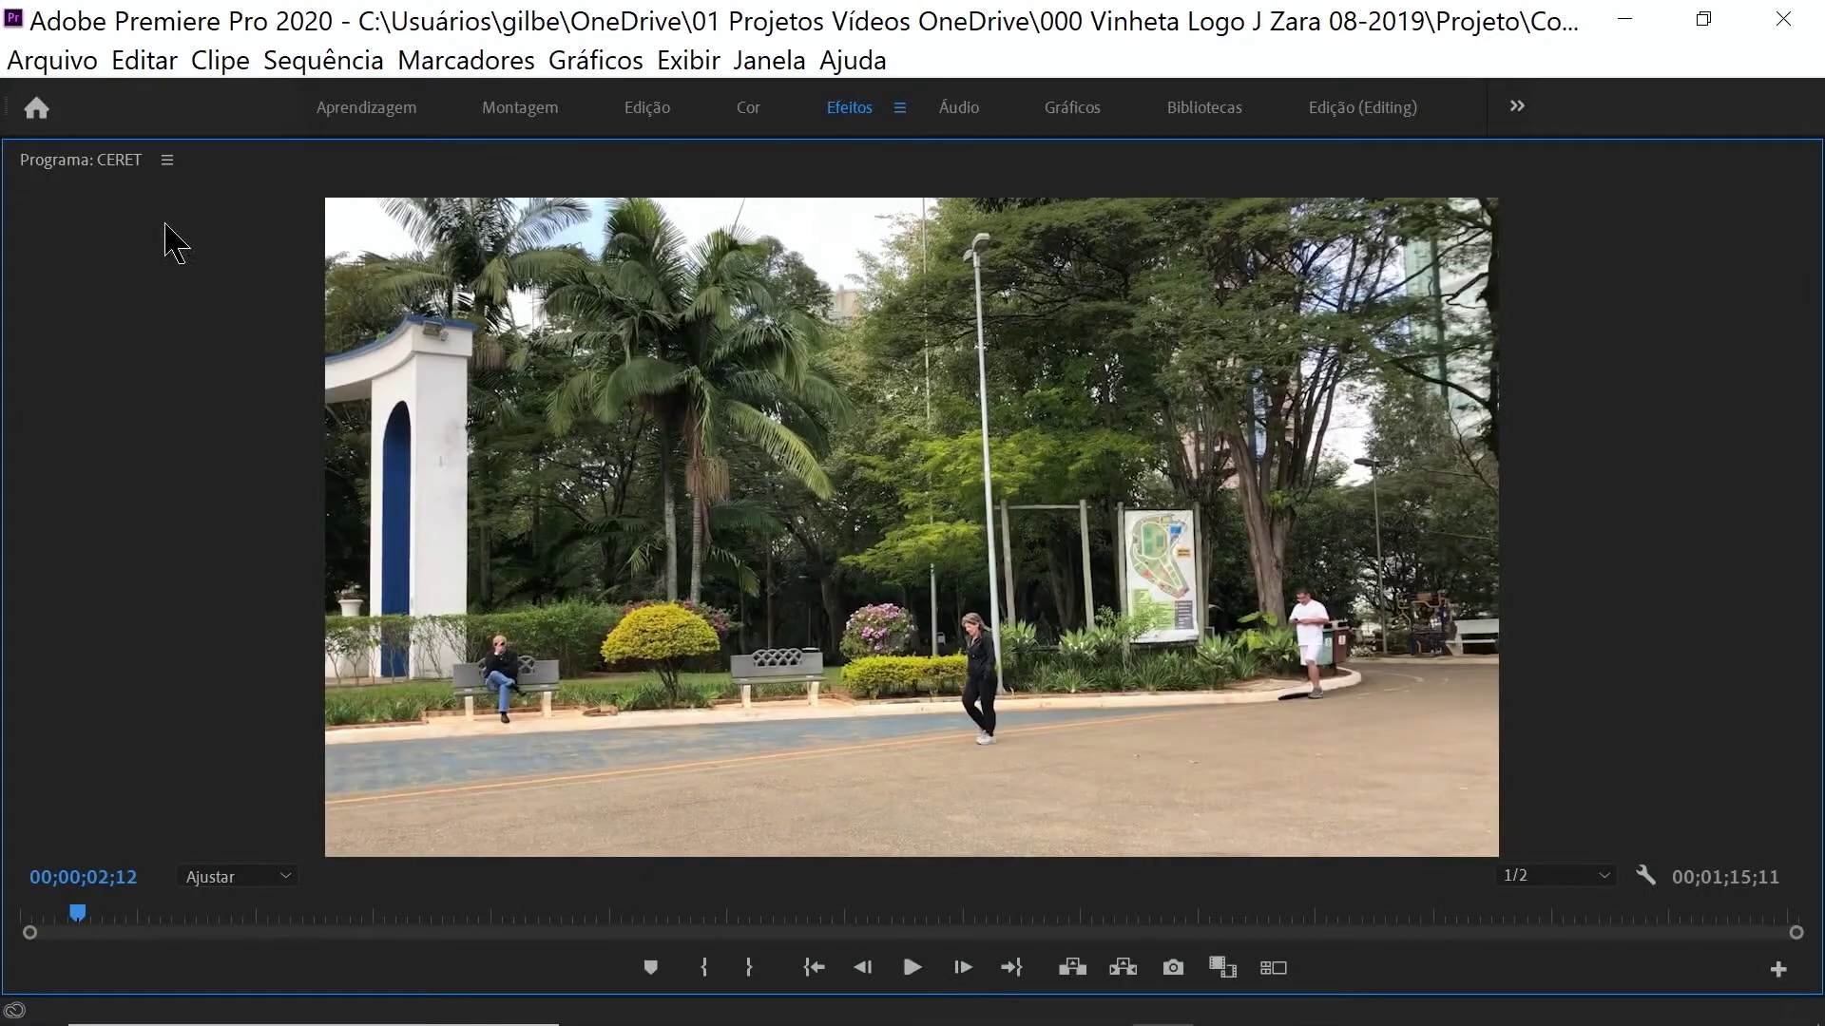
pyautogui.press('`')
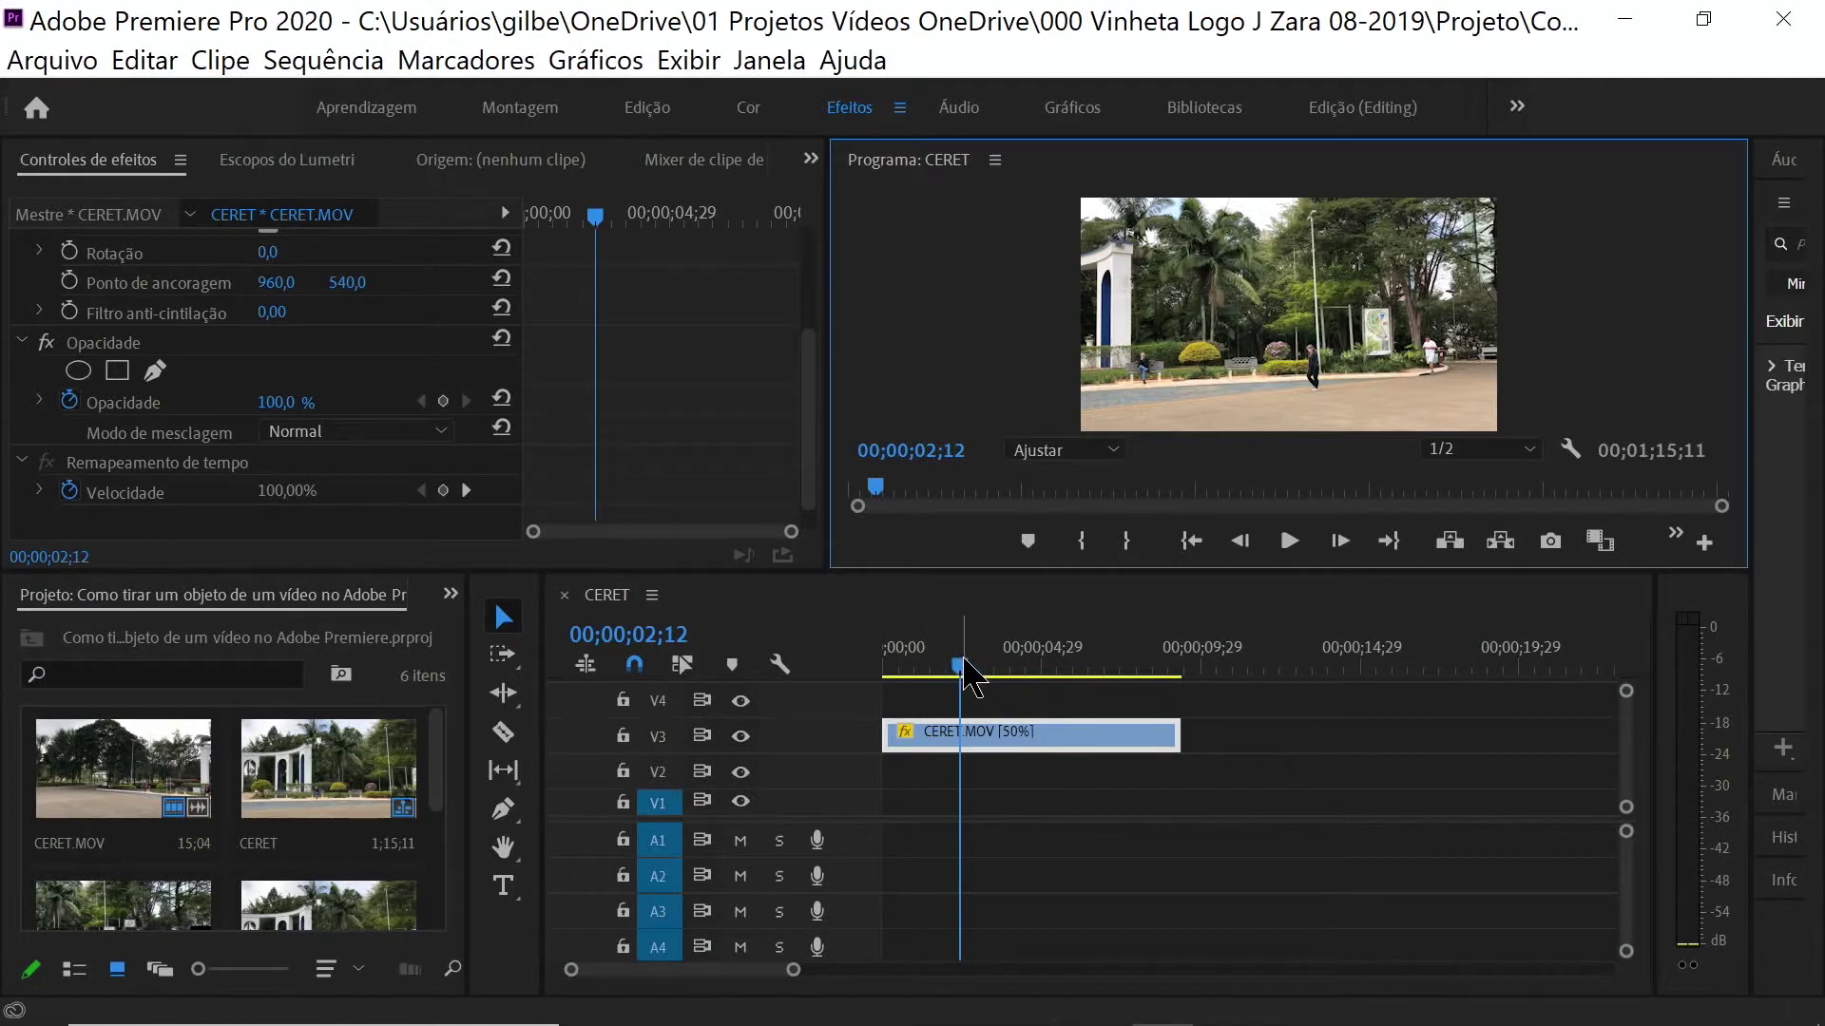
pyautogui.click(890, 668)
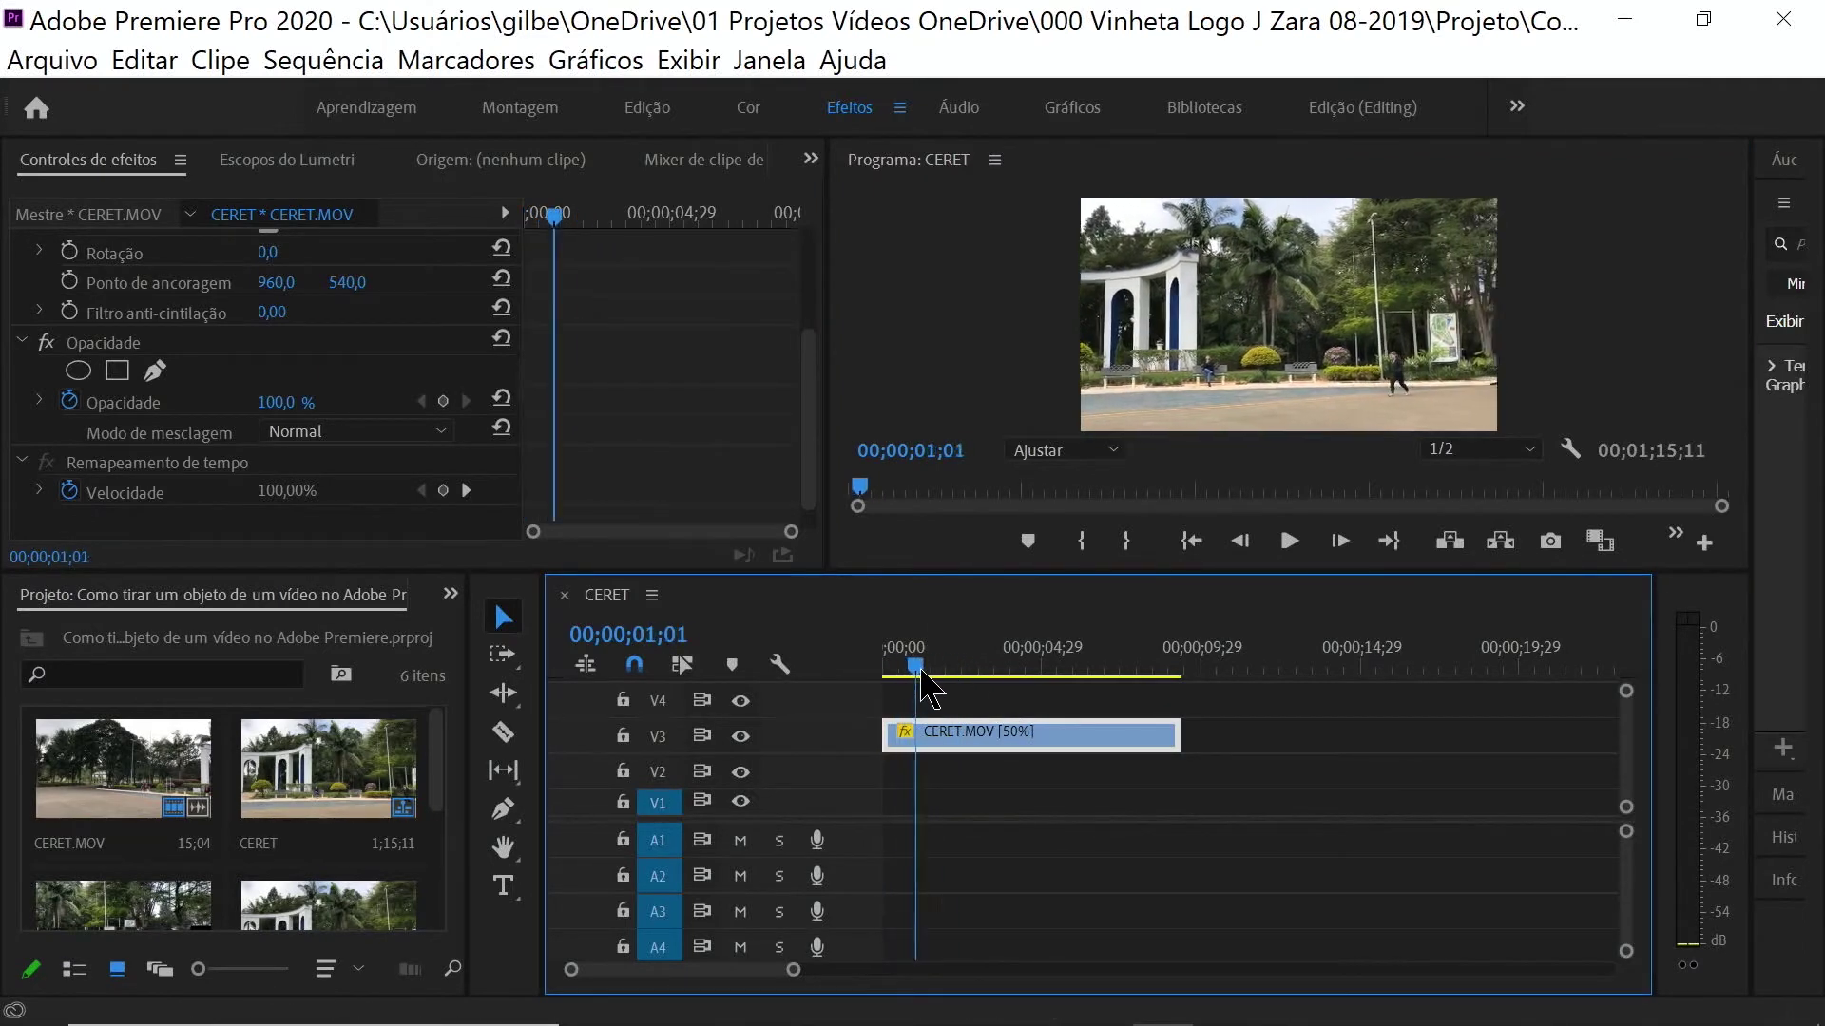
pyautogui.moveTo(893, 689); pyautogui.dragTo(929, 689)
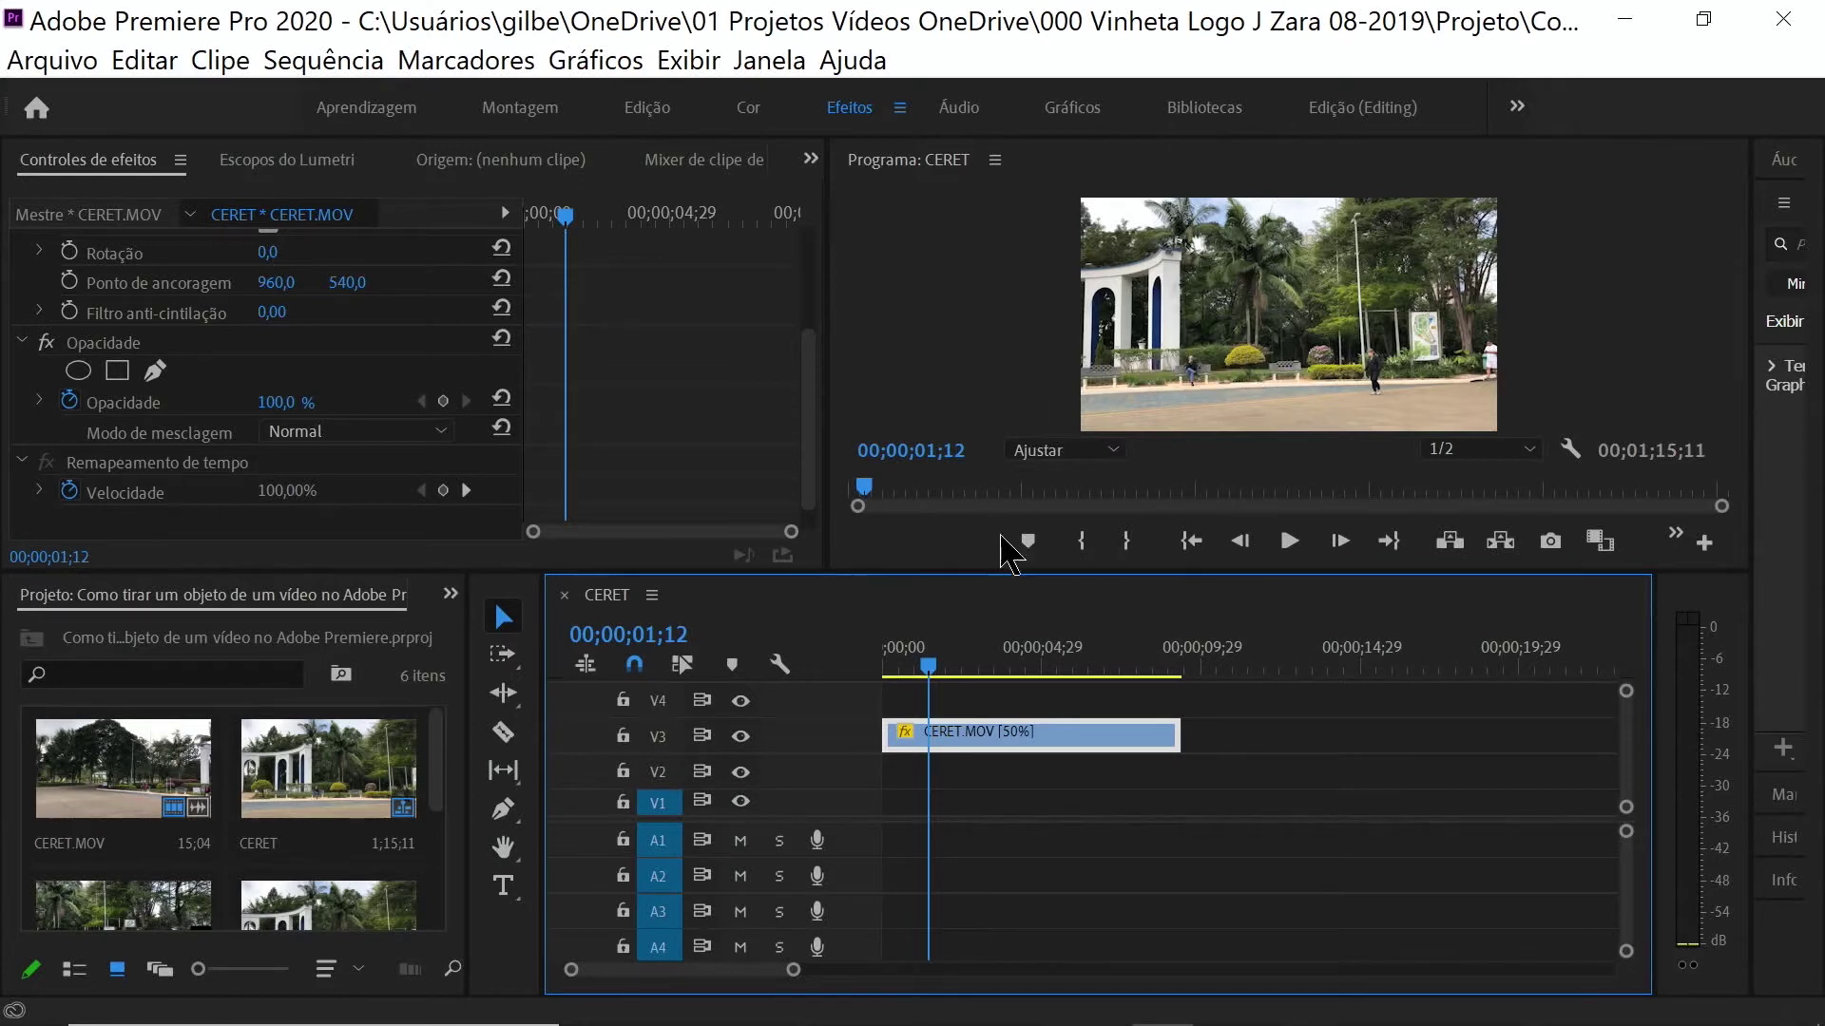
pyautogui.moveTo(928, 668); pyautogui.dragTo(884, 670)
# Step: Add a rectangular opacity mask and fit it over the upper frame's arch and trees
pyautogui.click(117, 371)
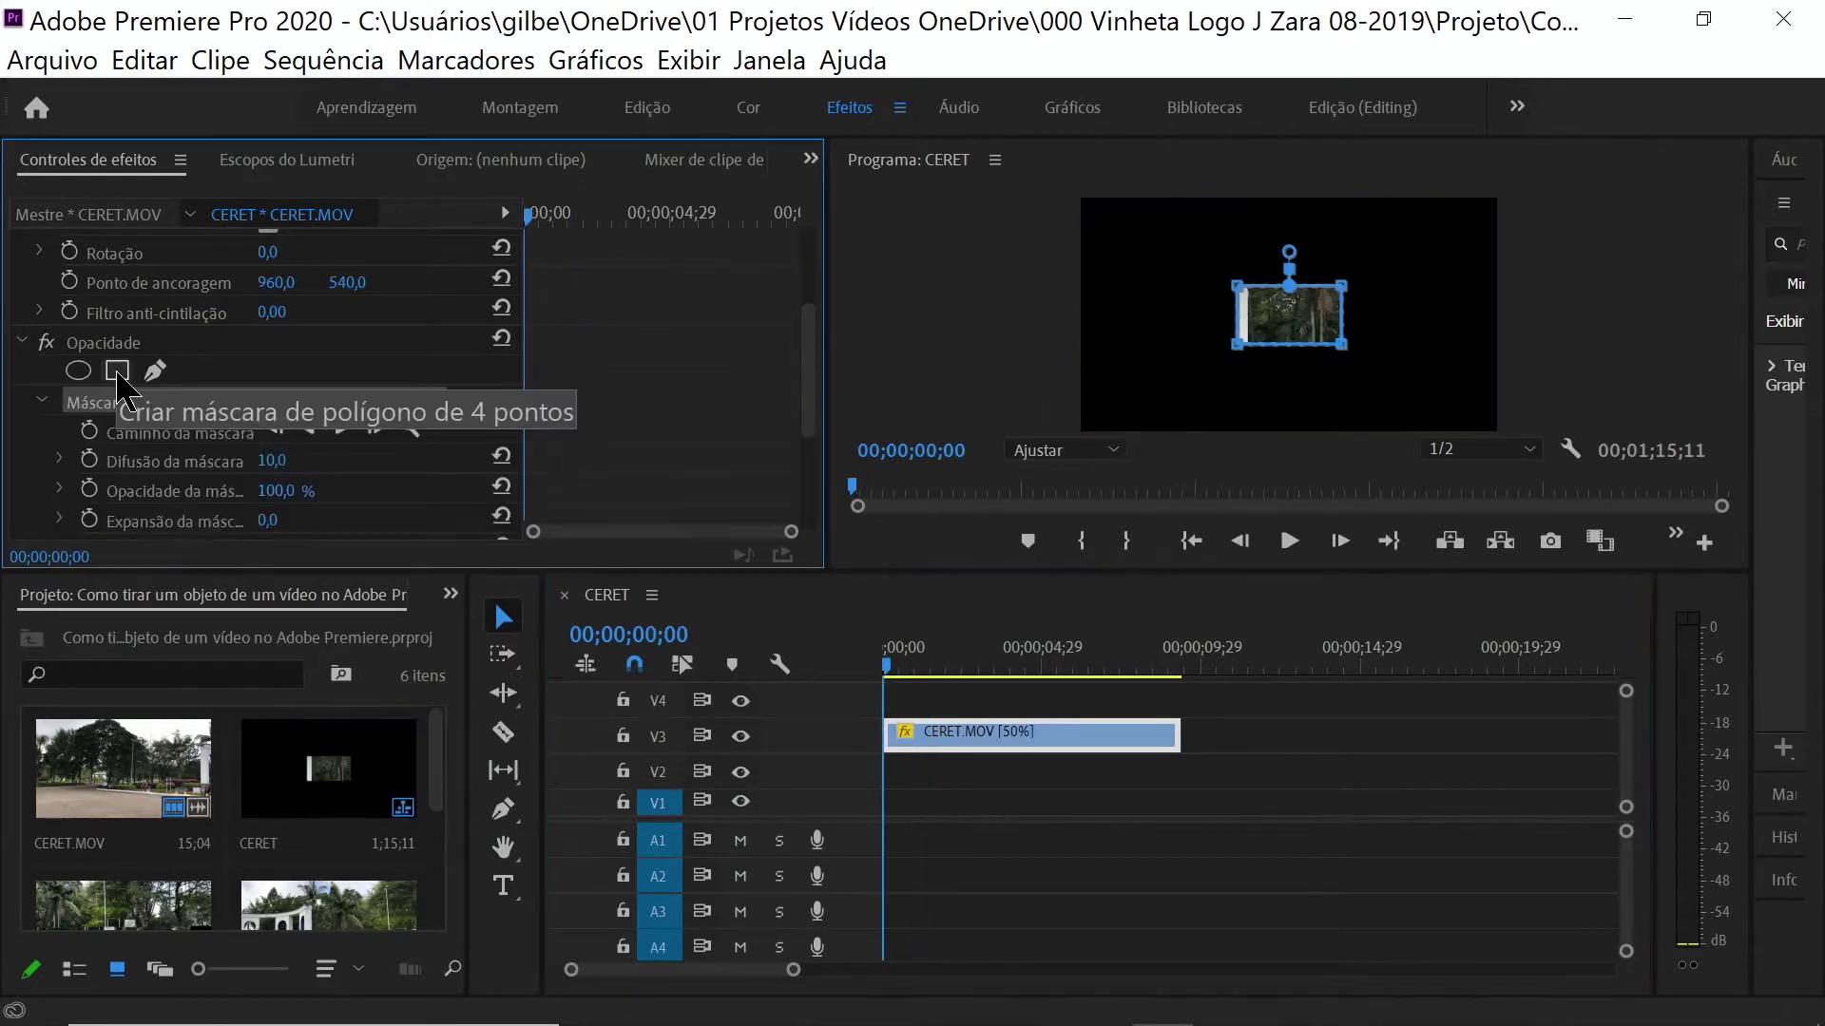
pyautogui.click(962, 283)
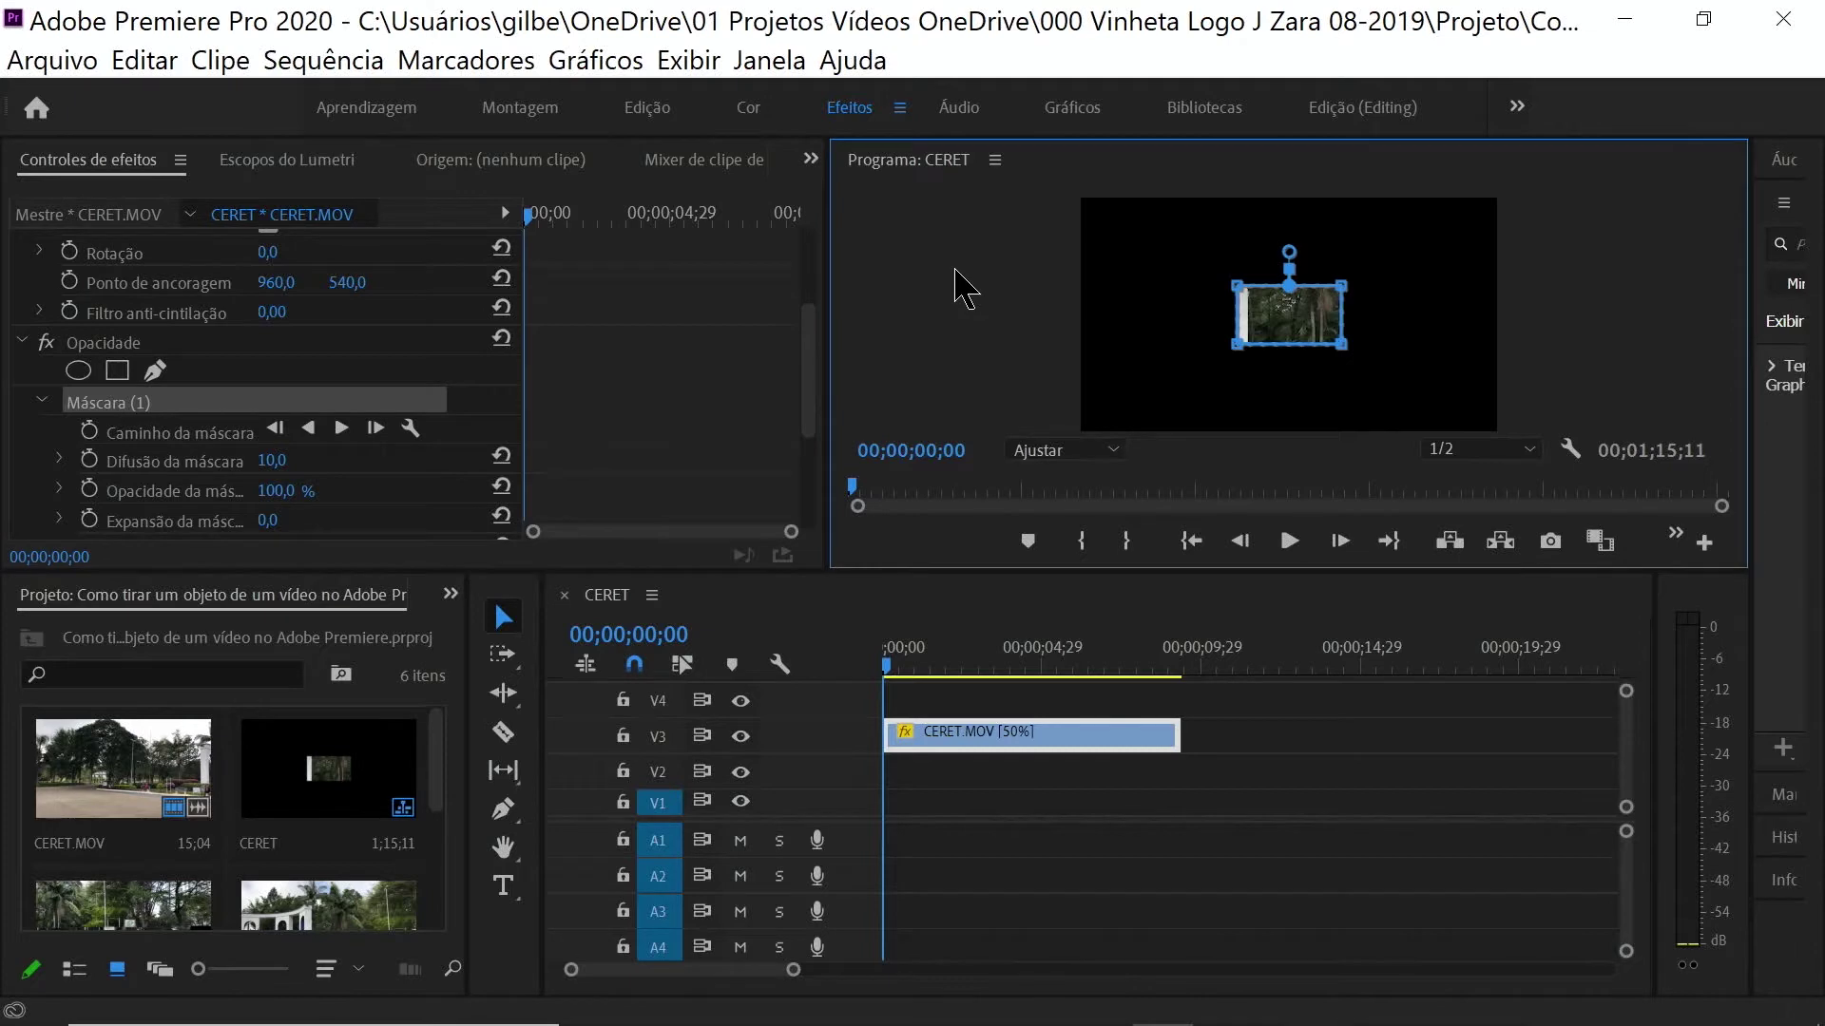
pyautogui.press('`')
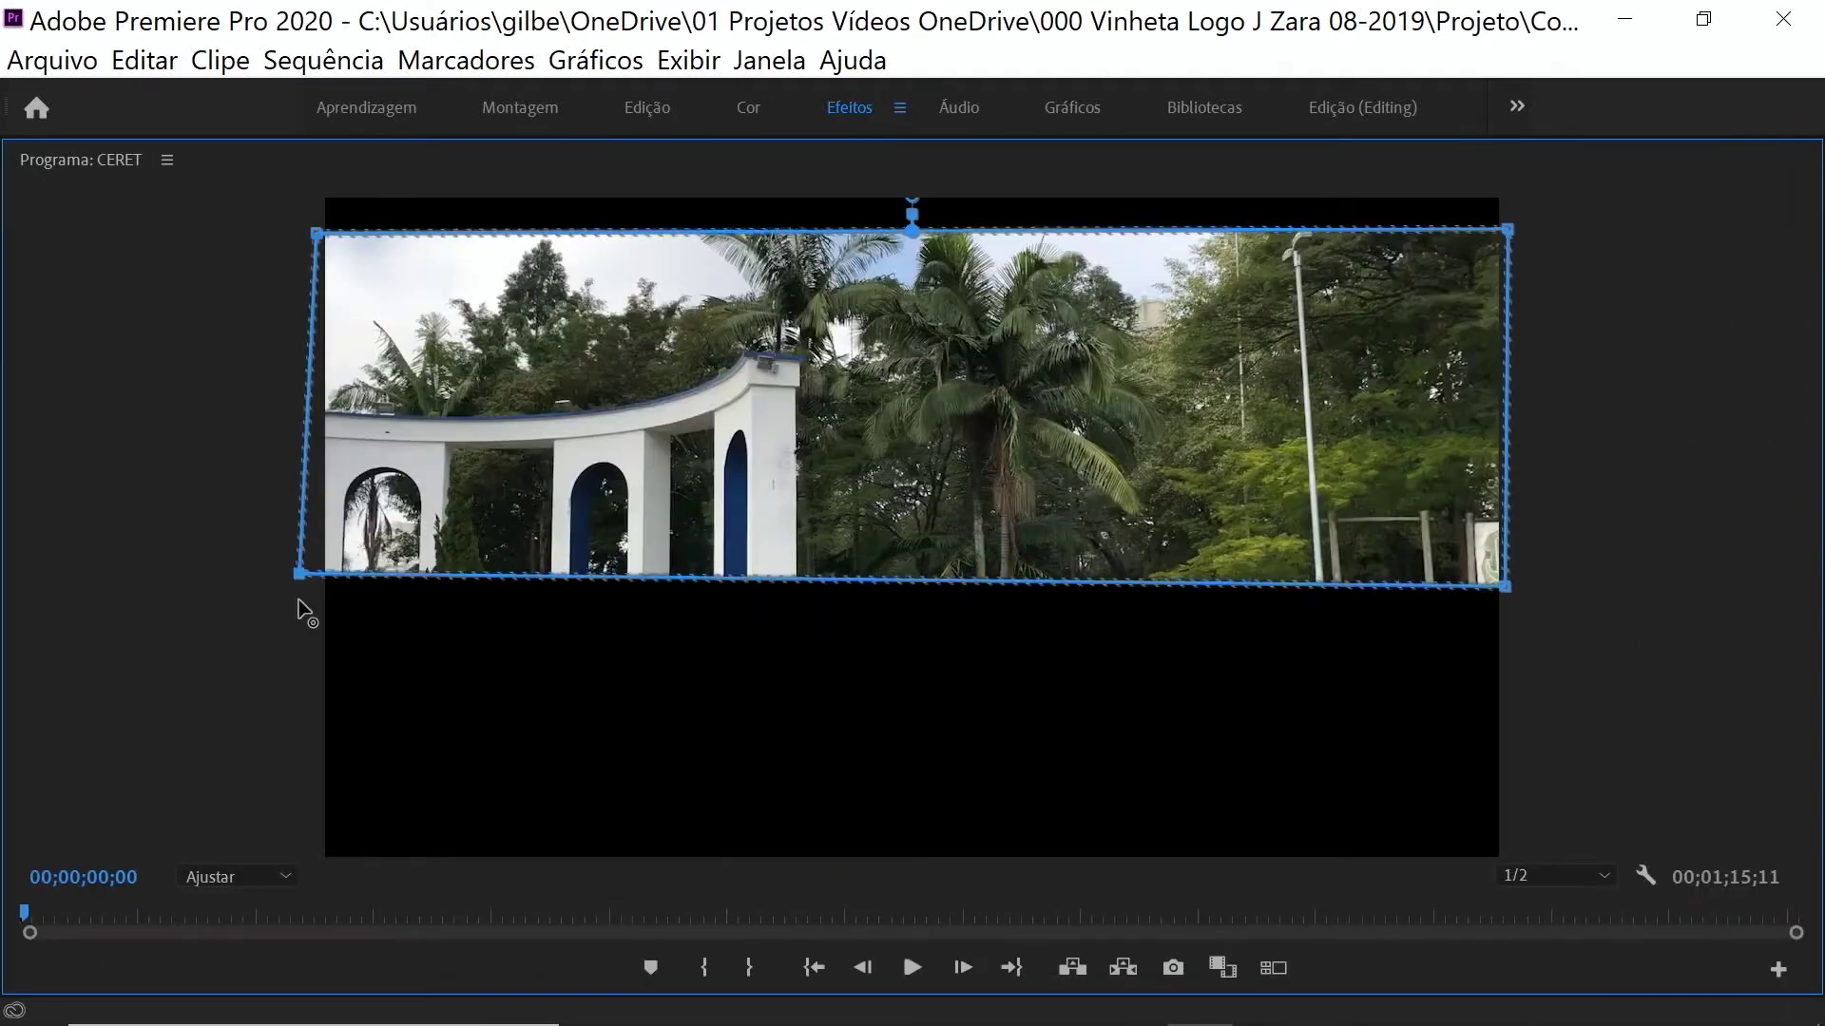
pyautogui.moveTo(301, 611)
pyautogui.mouseDown()
pyautogui.moveTo(338, 728)
pyautogui.moveTo(297, 683)
pyautogui.mouseUp()
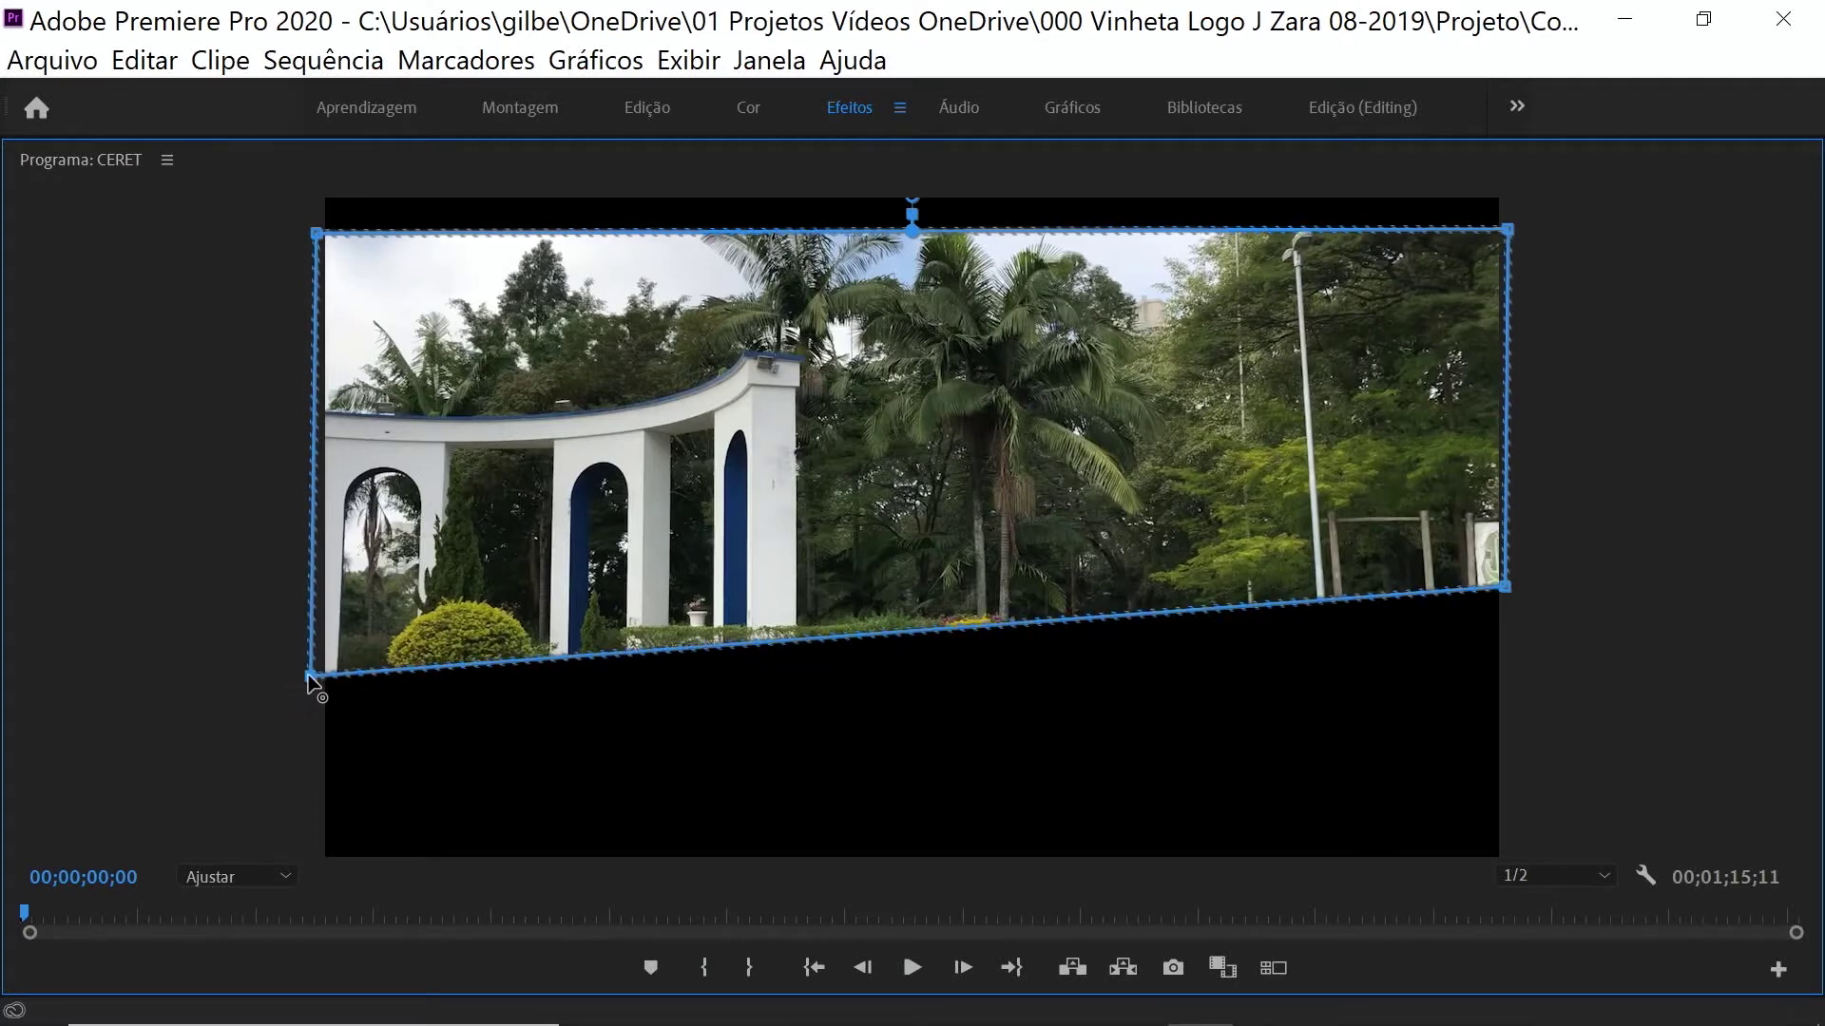
pyautogui.moveTo(297, 686); pyautogui.dragTo(312, 672)
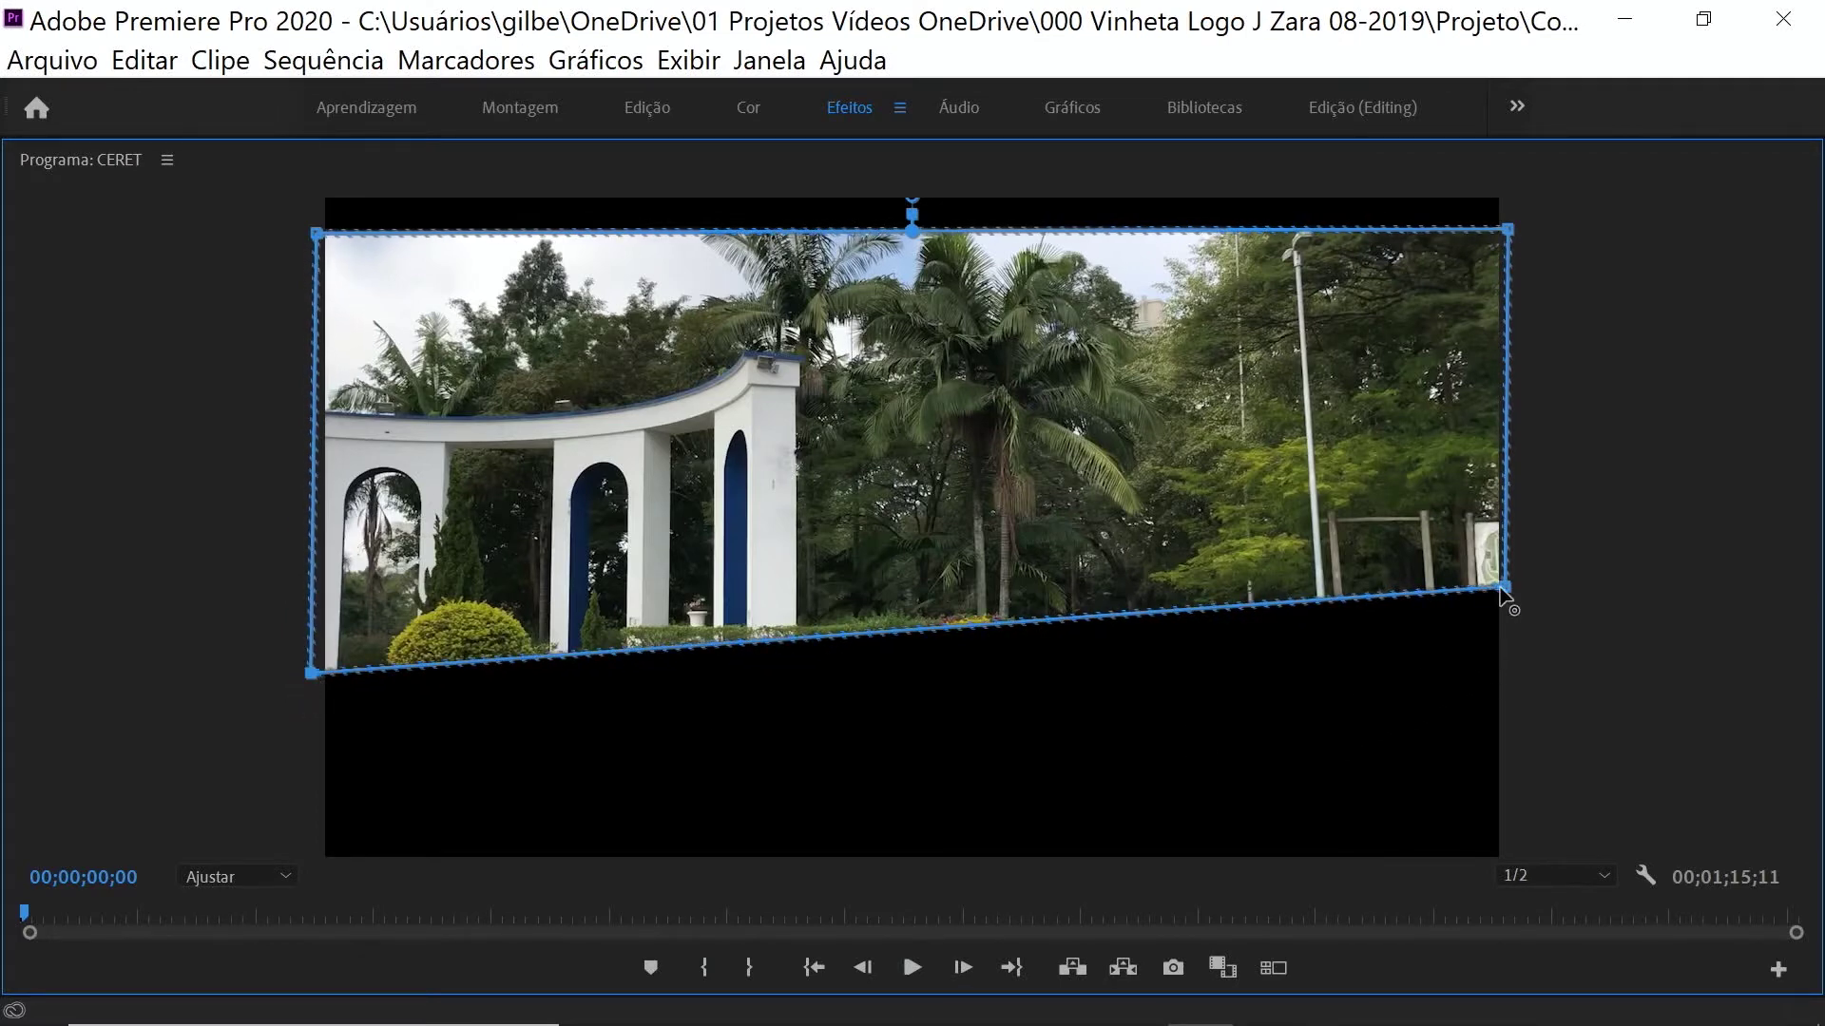
pyautogui.moveTo(1507, 605); pyautogui.dragTo(1504, 669)
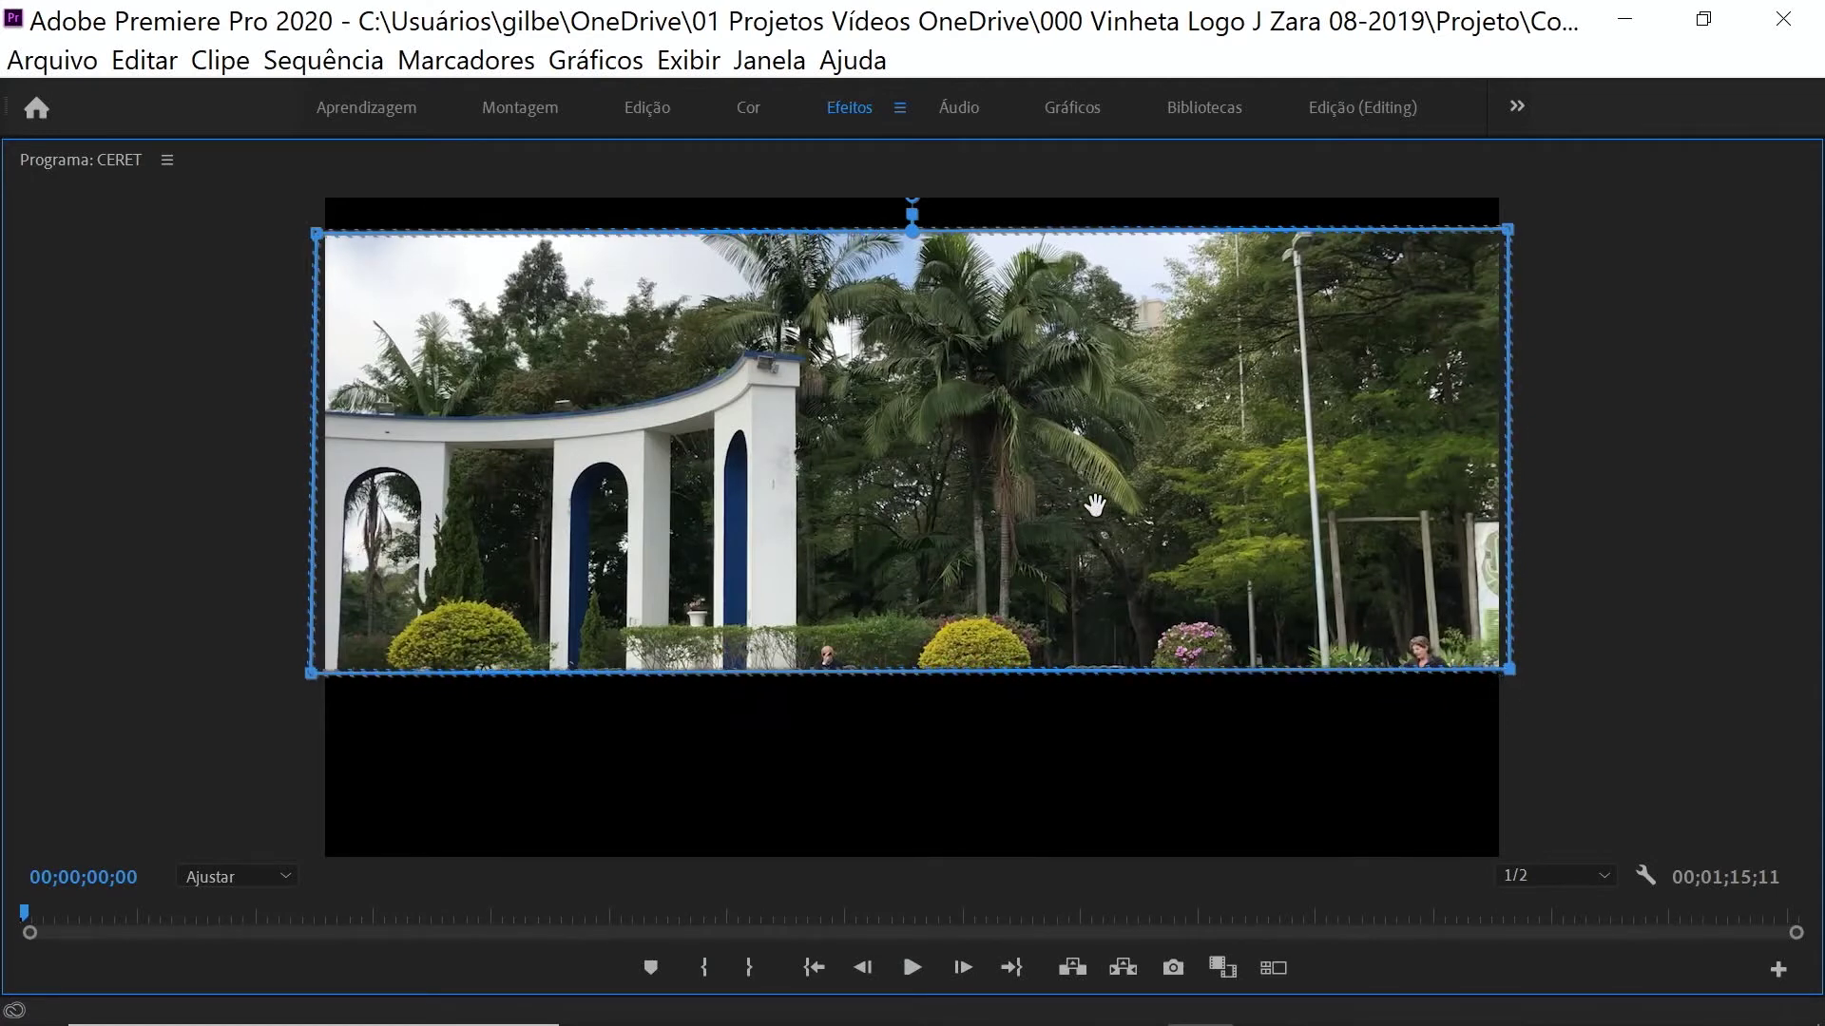
pyautogui.moveTo(1091, 505); pyautogui.dragTo(1096, 446)
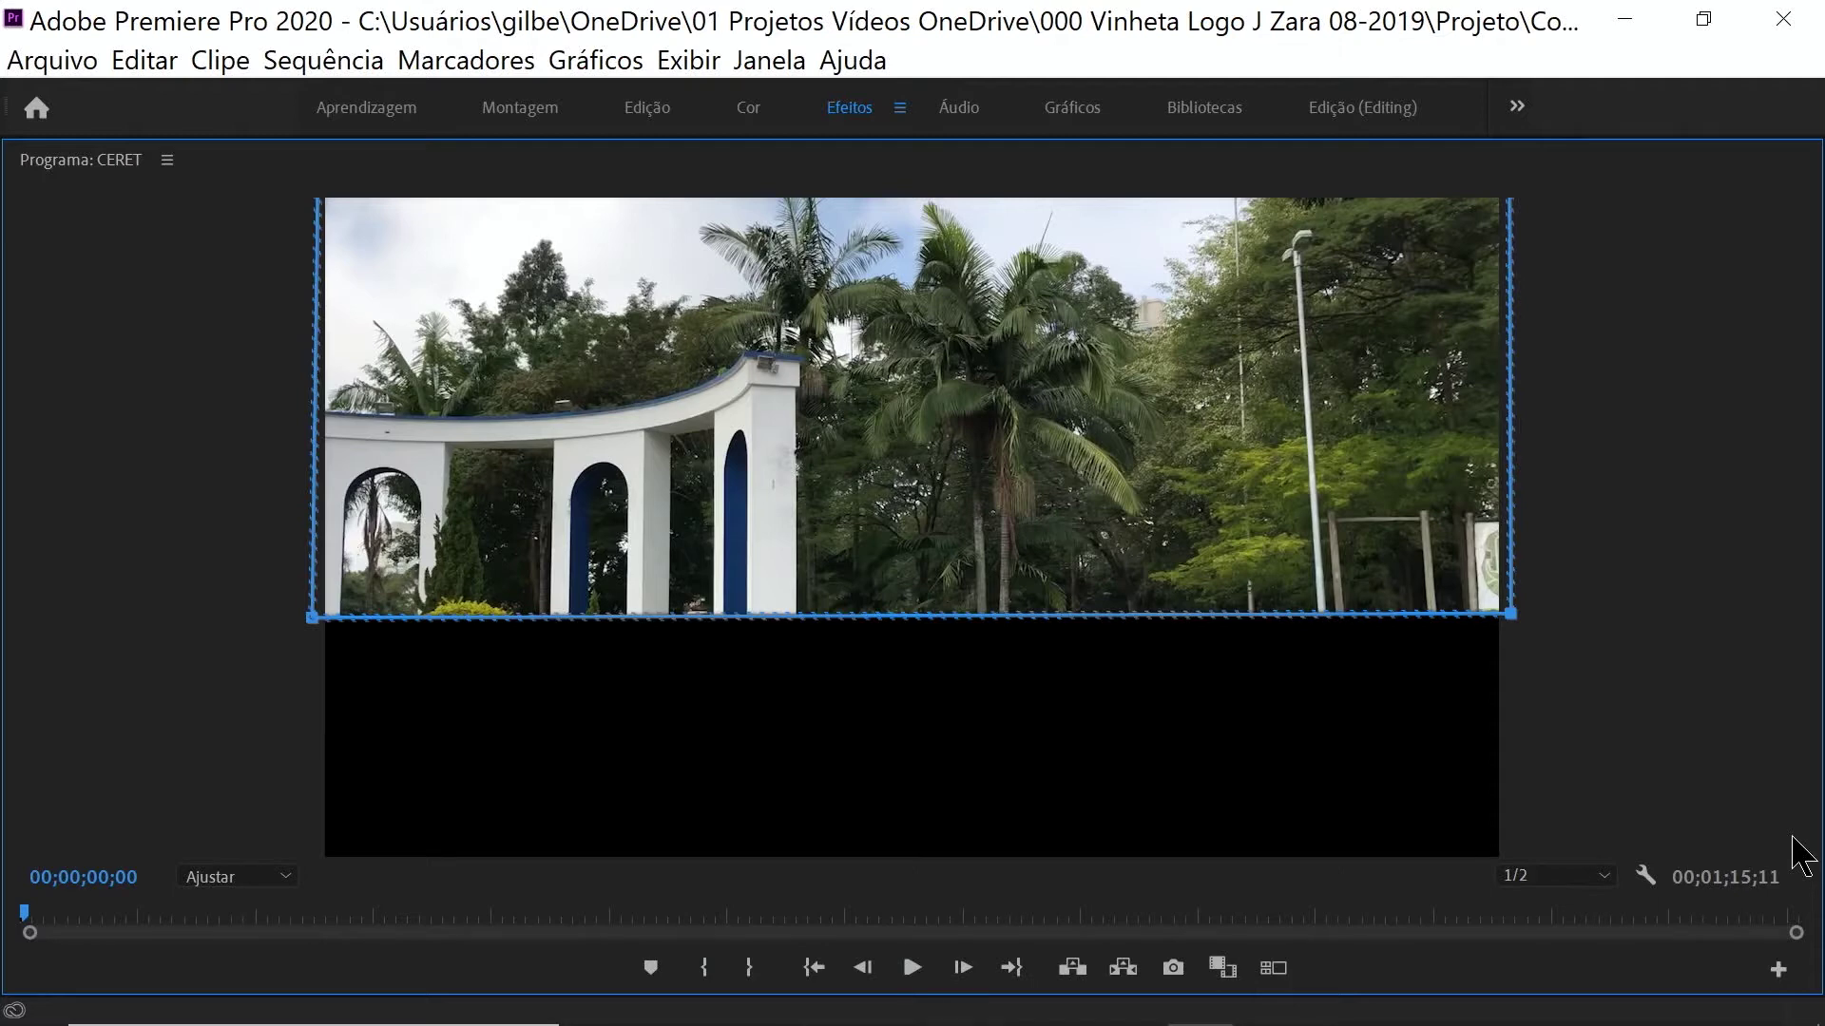
# Step: Duplicate the CERET.MOV clip from V3 onto V2 and select the copy
pyautogui.press('`')
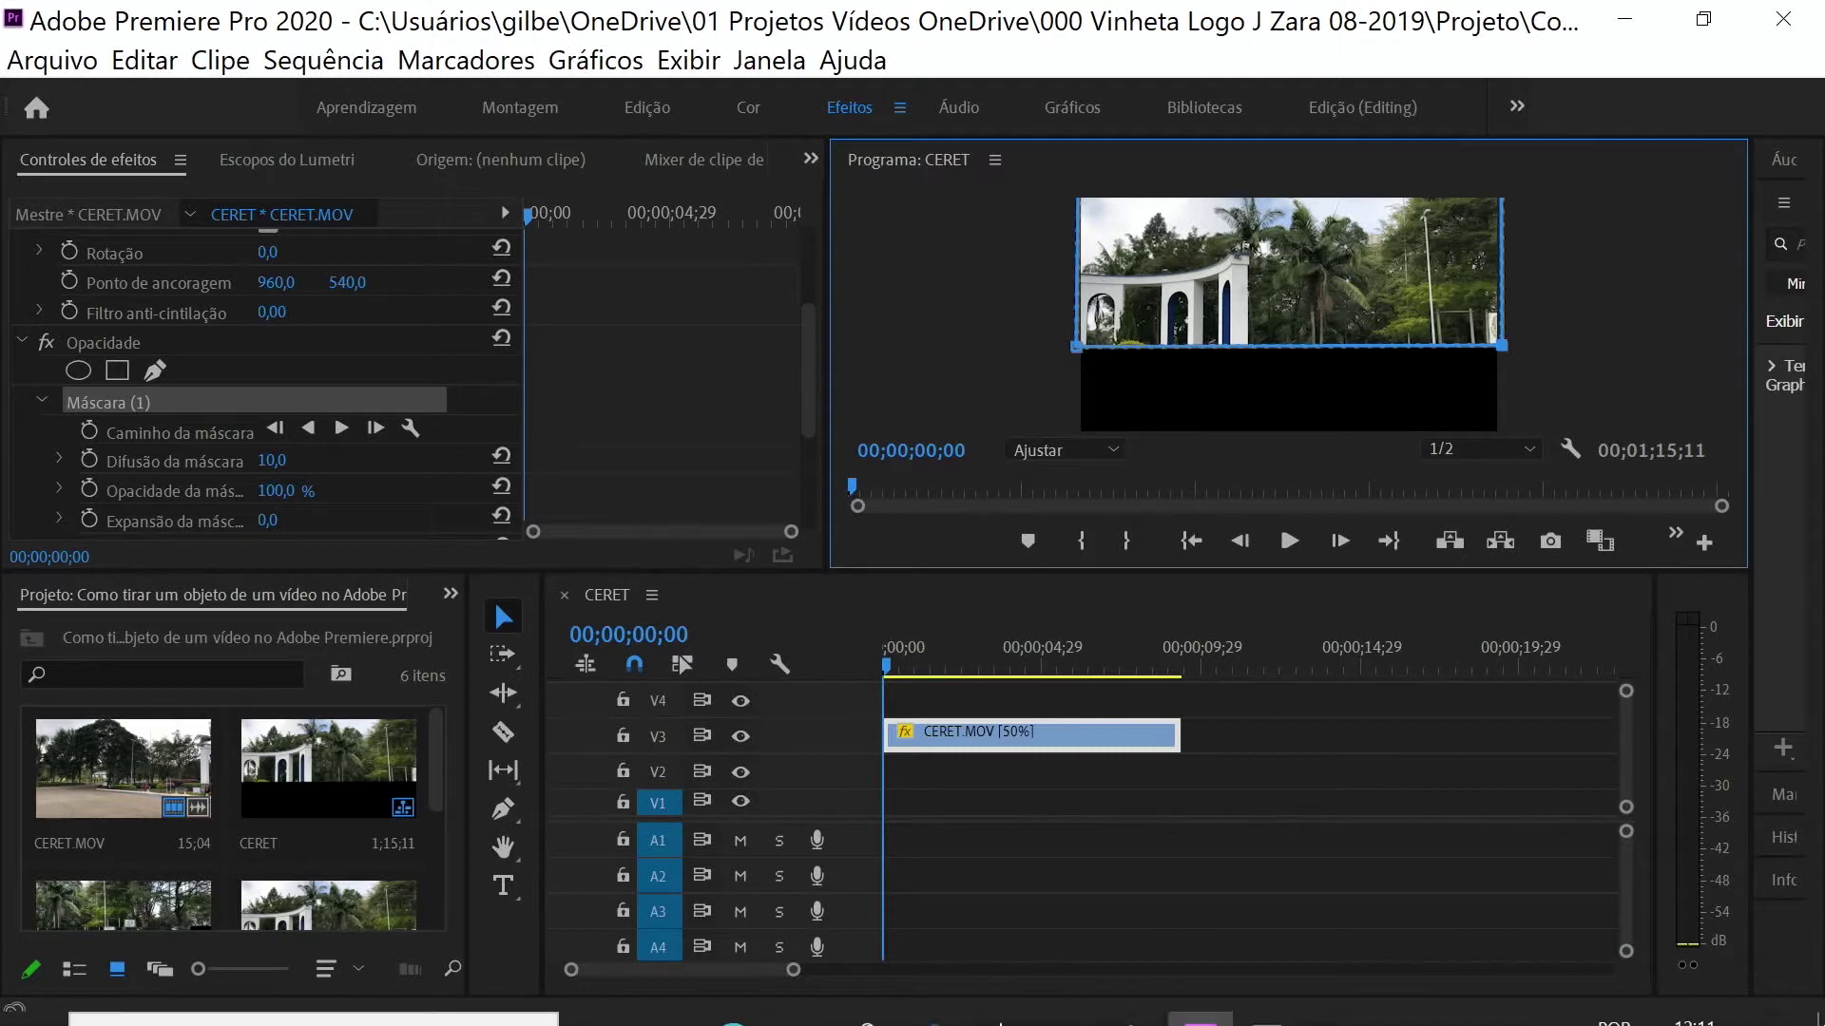
pyautogui.click(1055, 743)
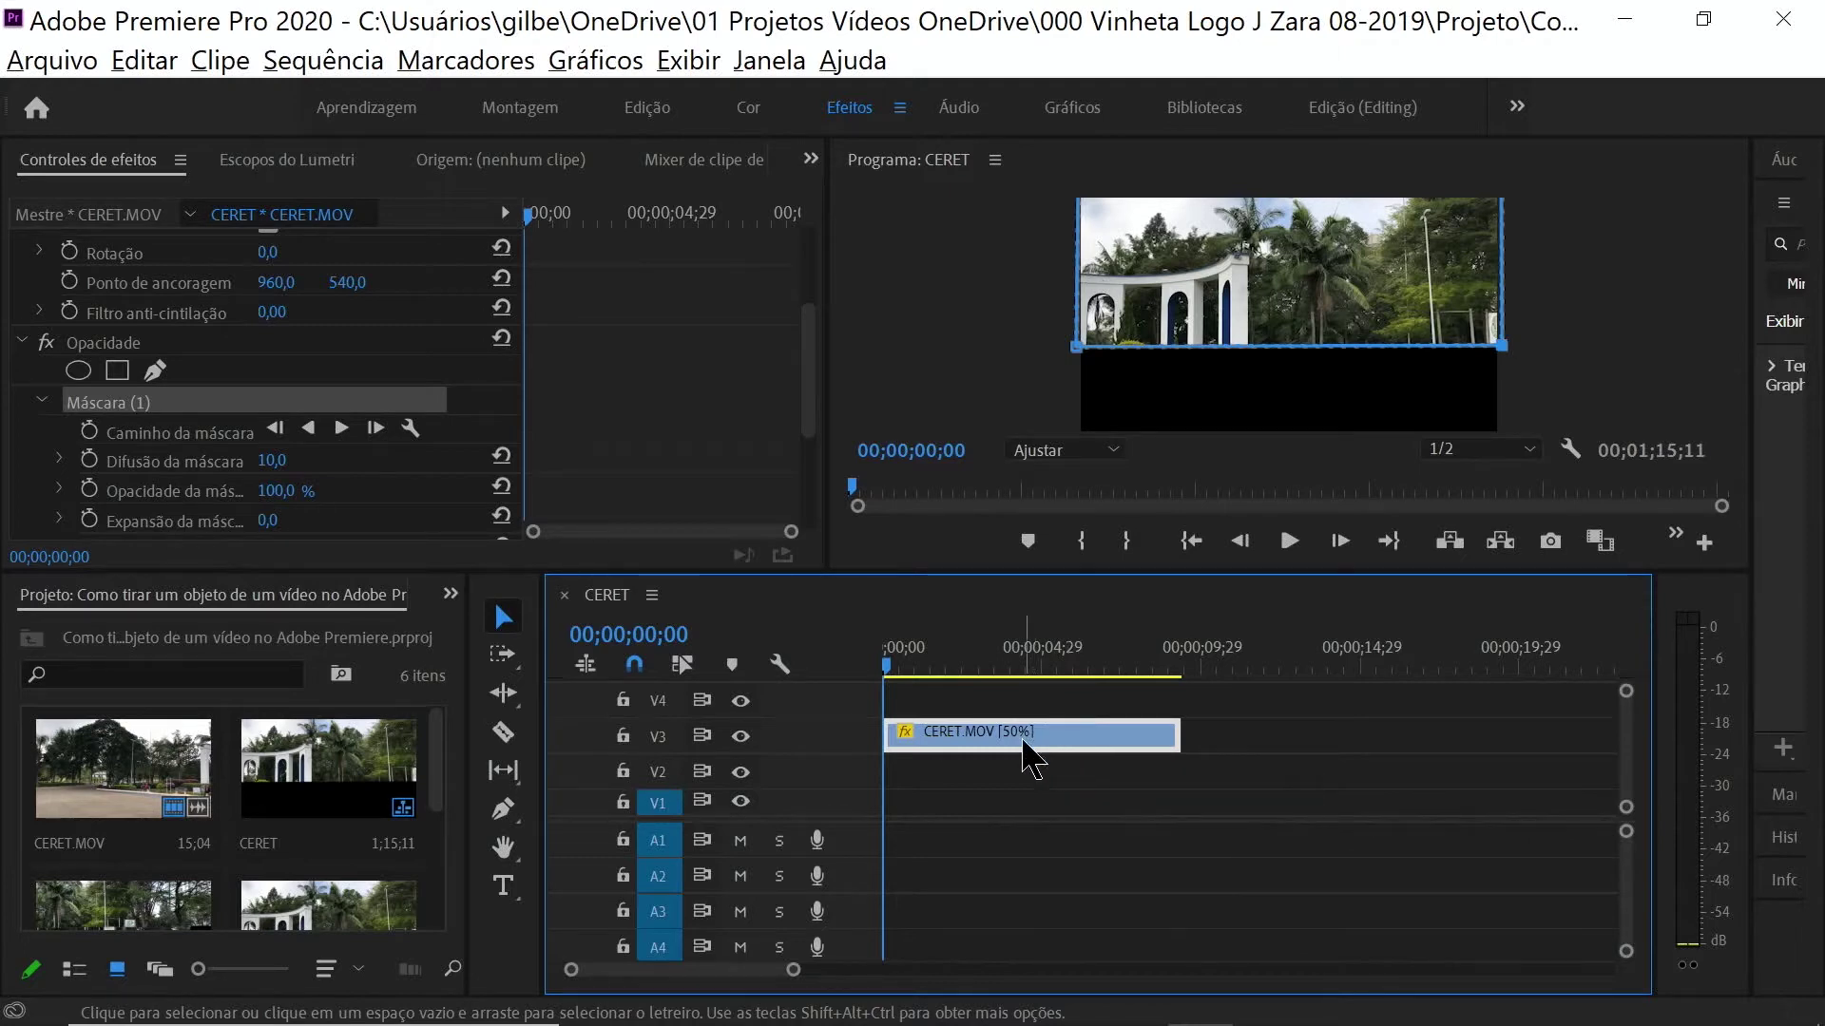
pyautogui.moveTo(1022, 745); pyautogui.dragTo(1012, 767)
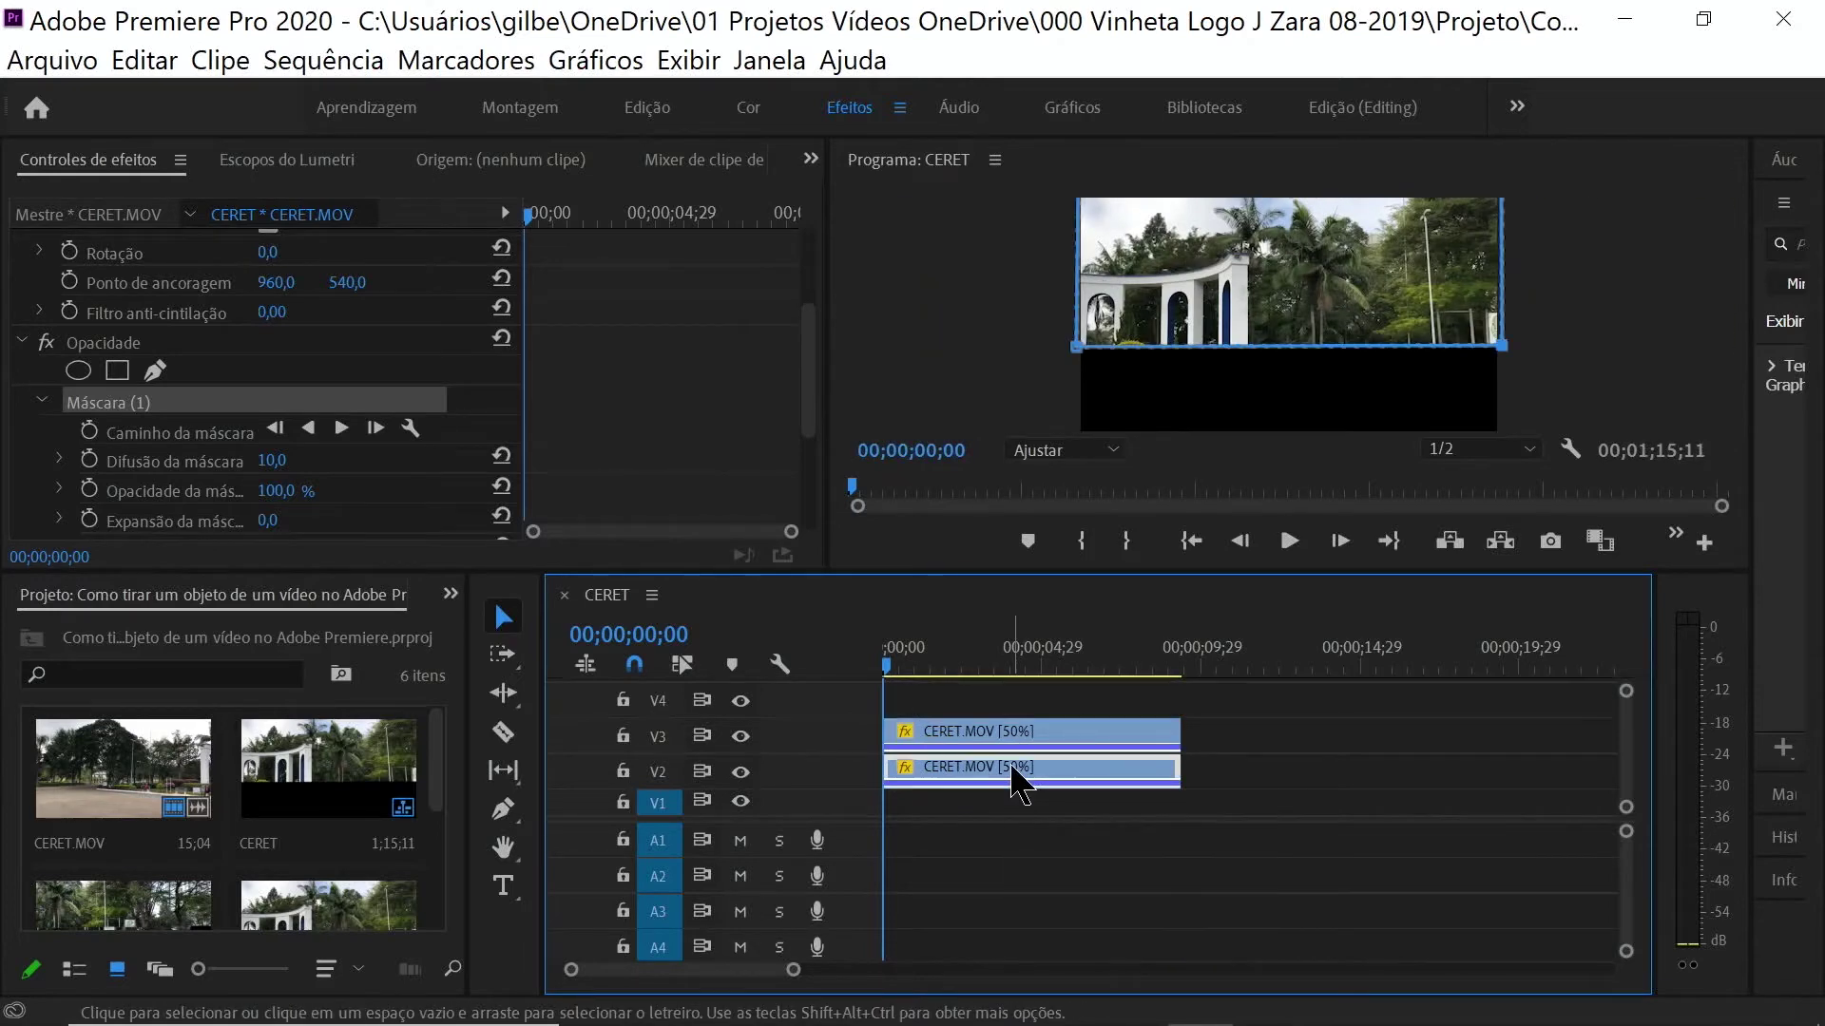
pyautogui.click(1015, 778)
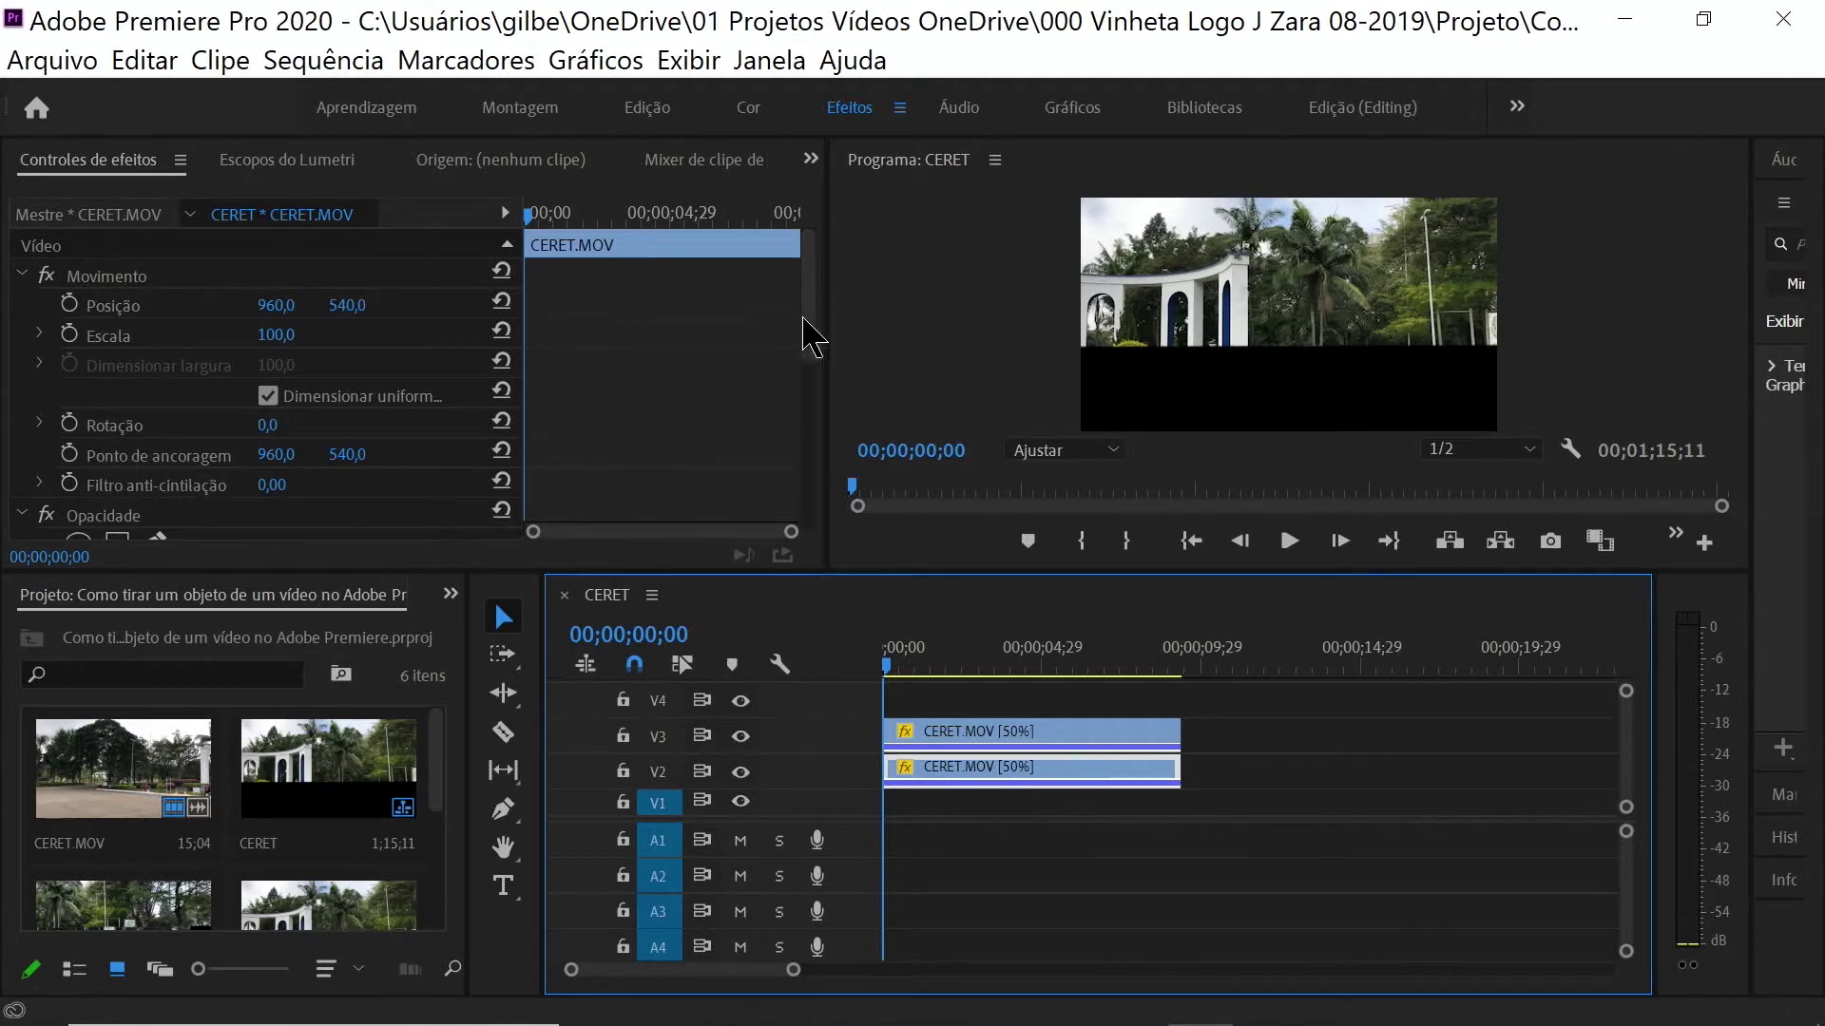
# Step: Delete the copy's Máscara (1) and add a new rectangle mask moved down over the bench
pyautogui.moveTo(812, 337); pyautogui.dragTo(814, 423)
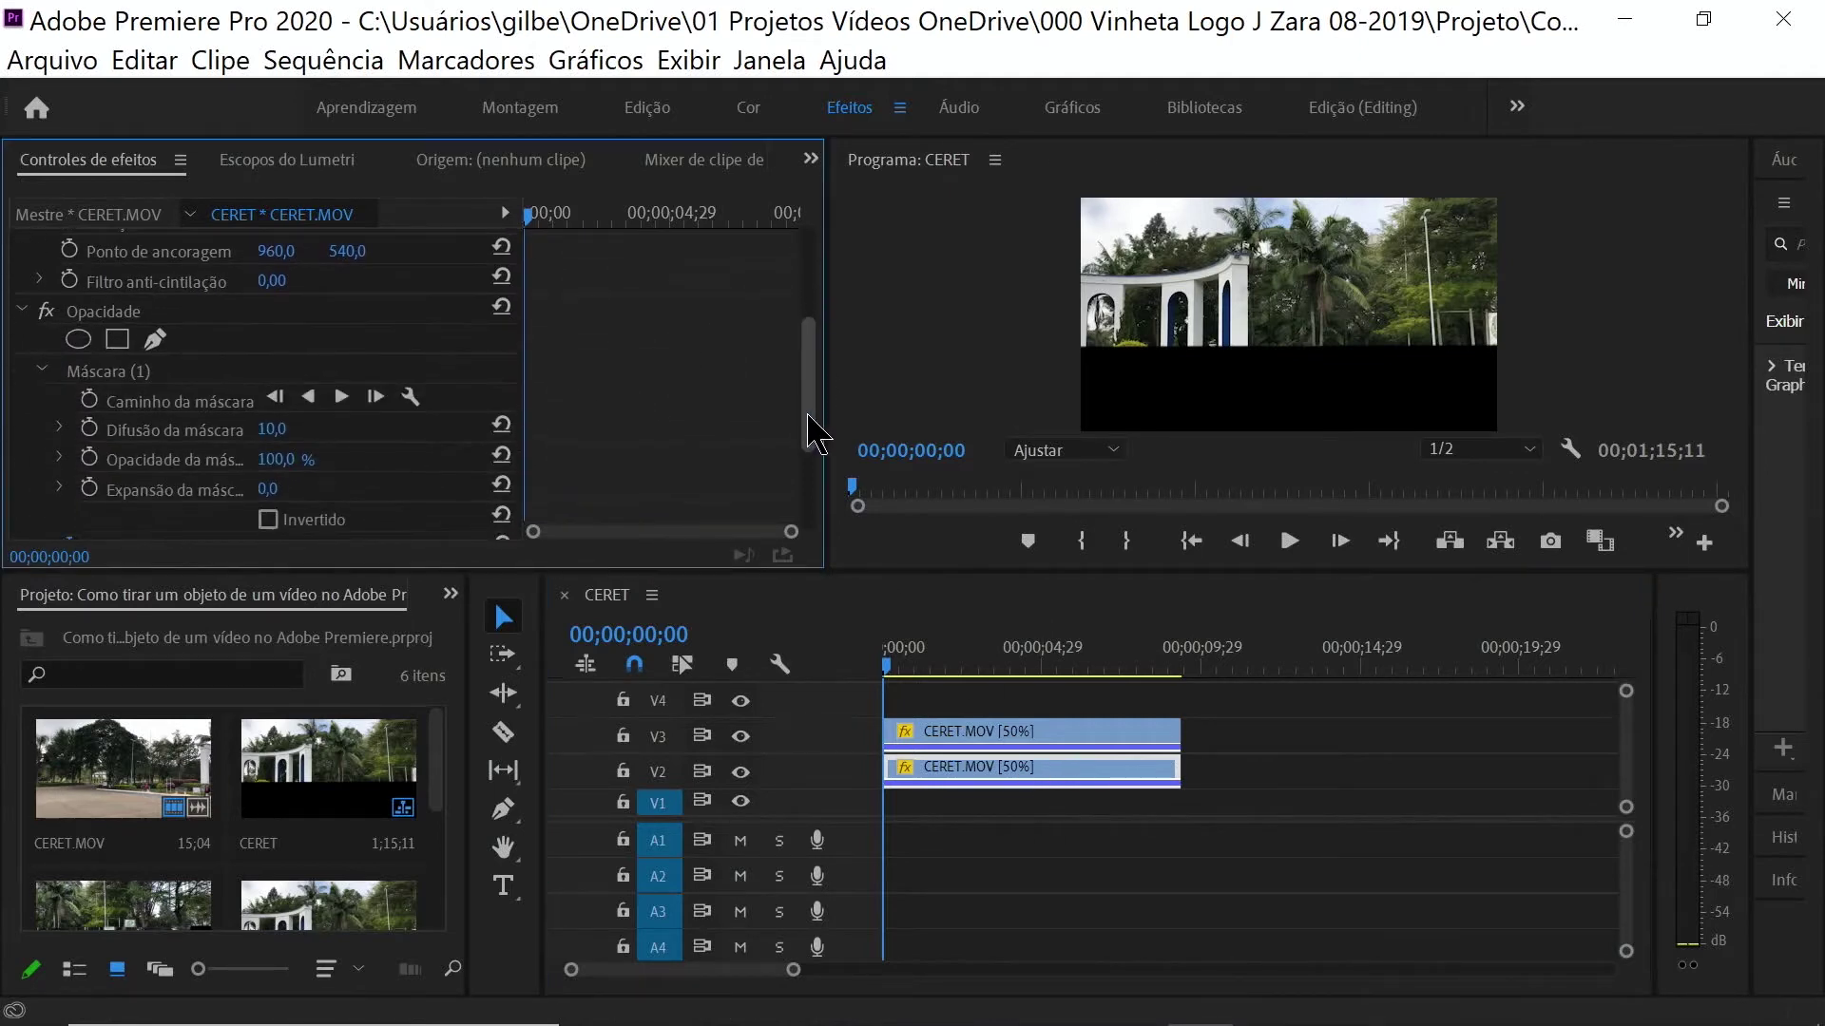
pyautogui.click(107, 374)
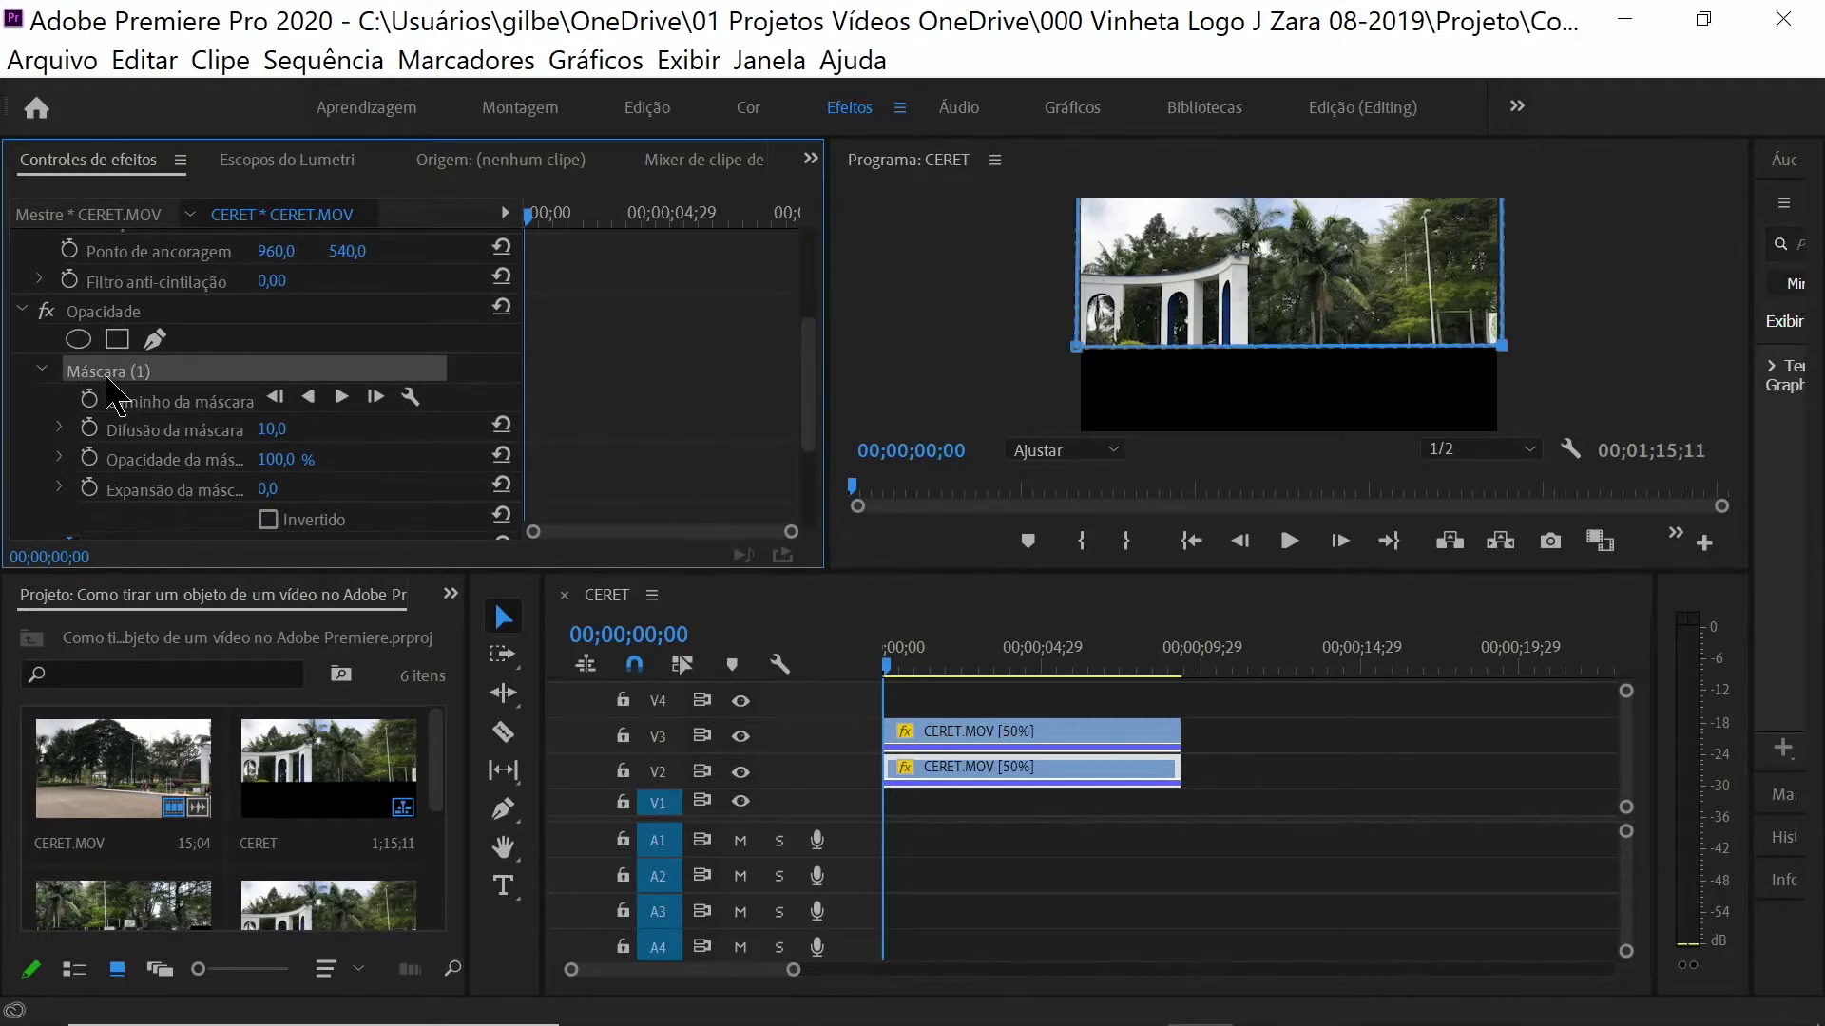
pyautogui.press('Delete')
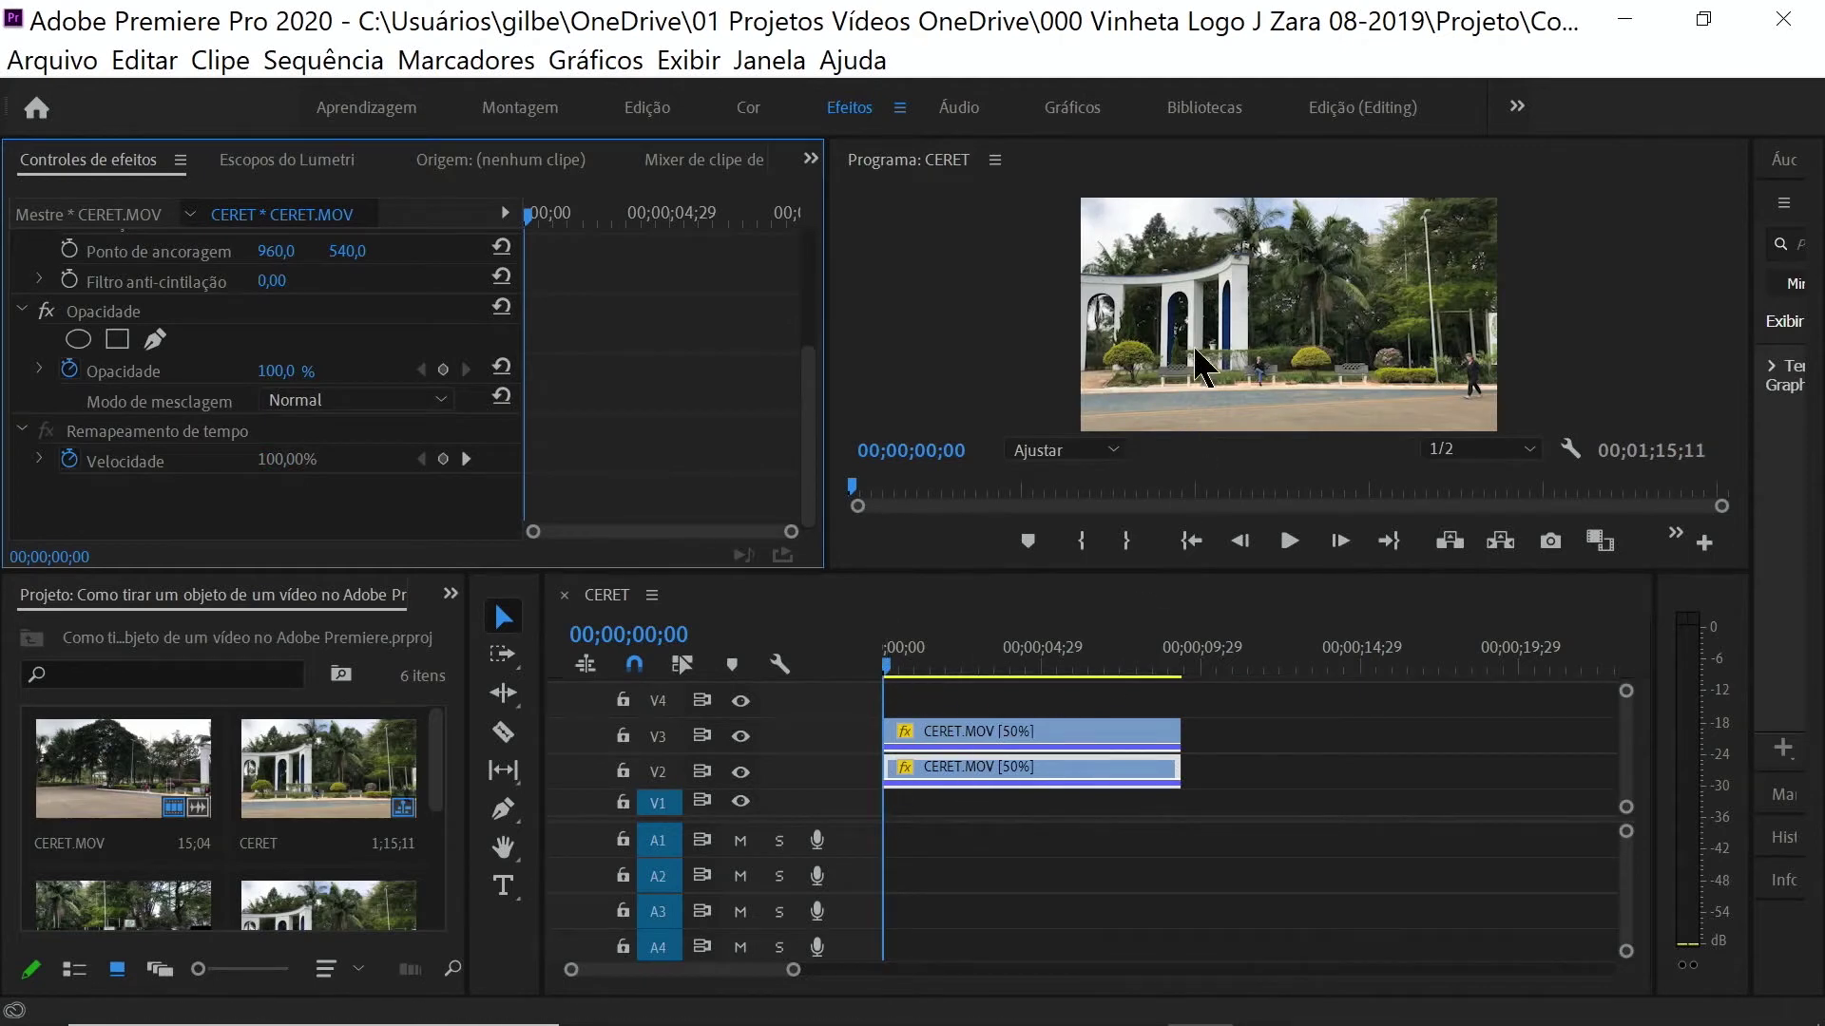
pyautogui.click(117, 339)
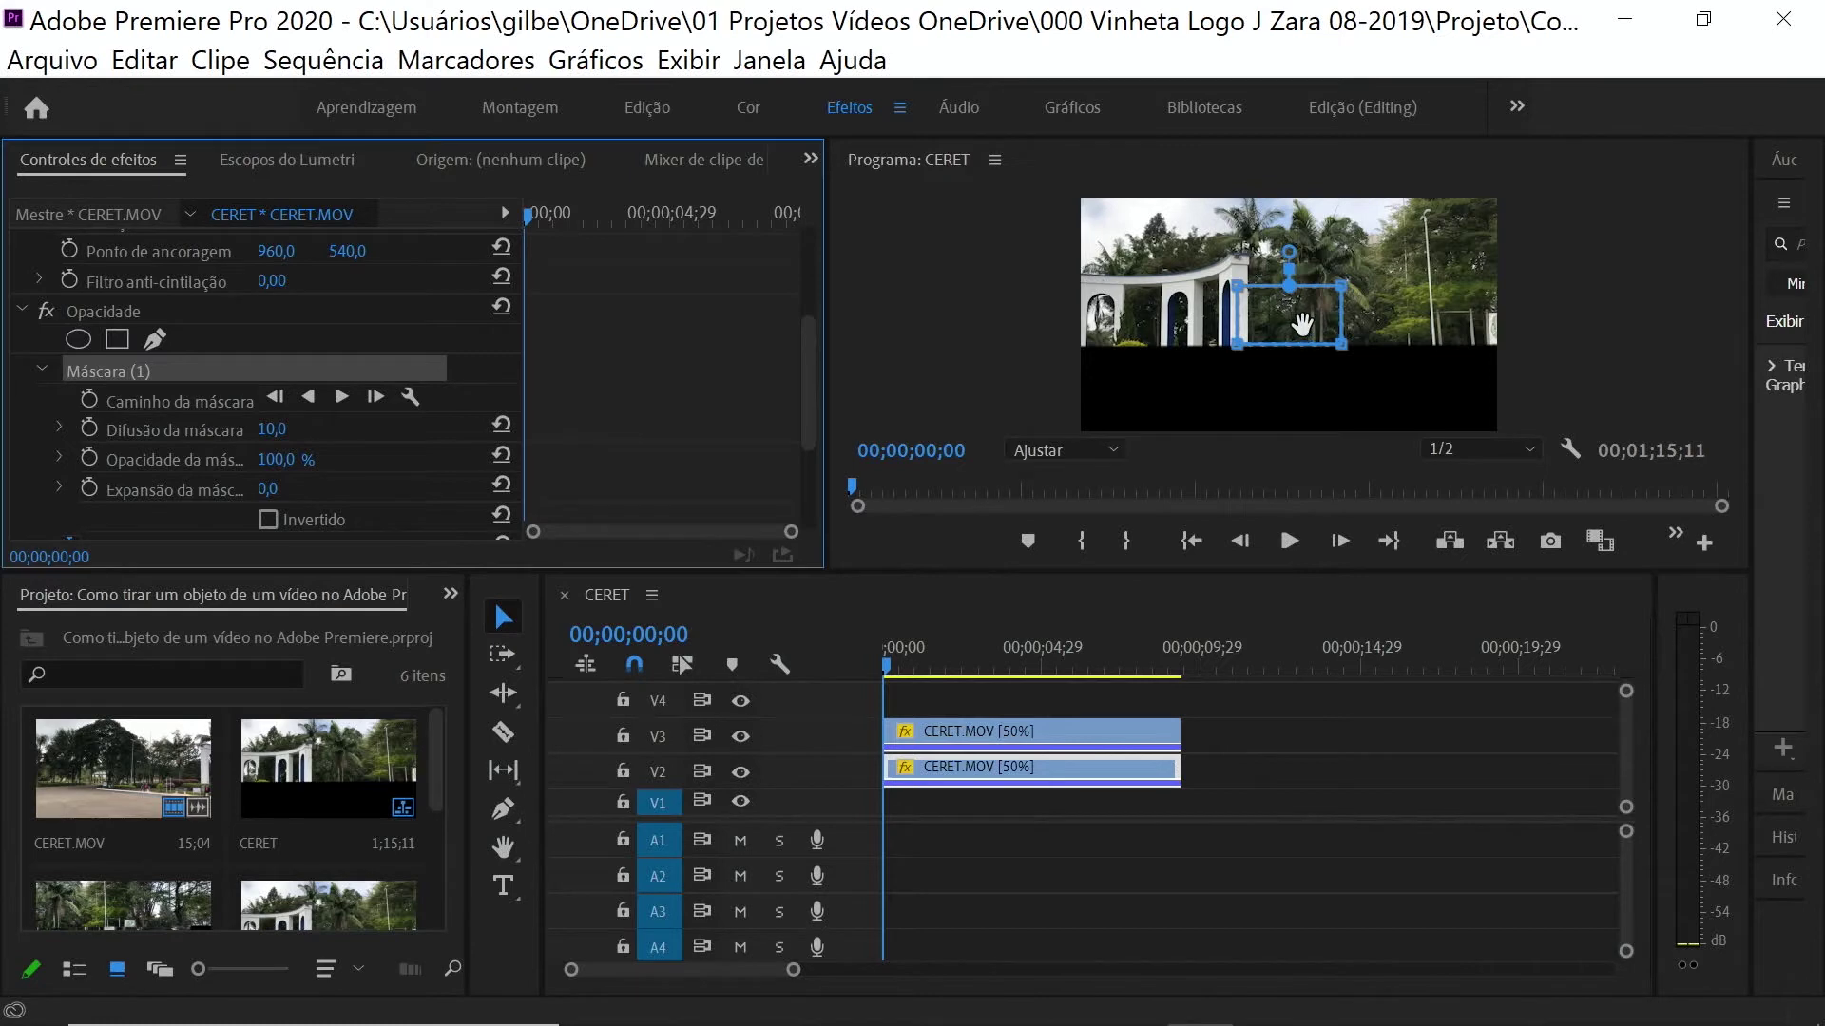
pyautogui.moveTo(1301, 325)
pyautogui.mouseDown()
pyautogui.moveTo(1289, 382)
pyautogui.moveTo(1304, 381)
pyautogui.mouseUp()
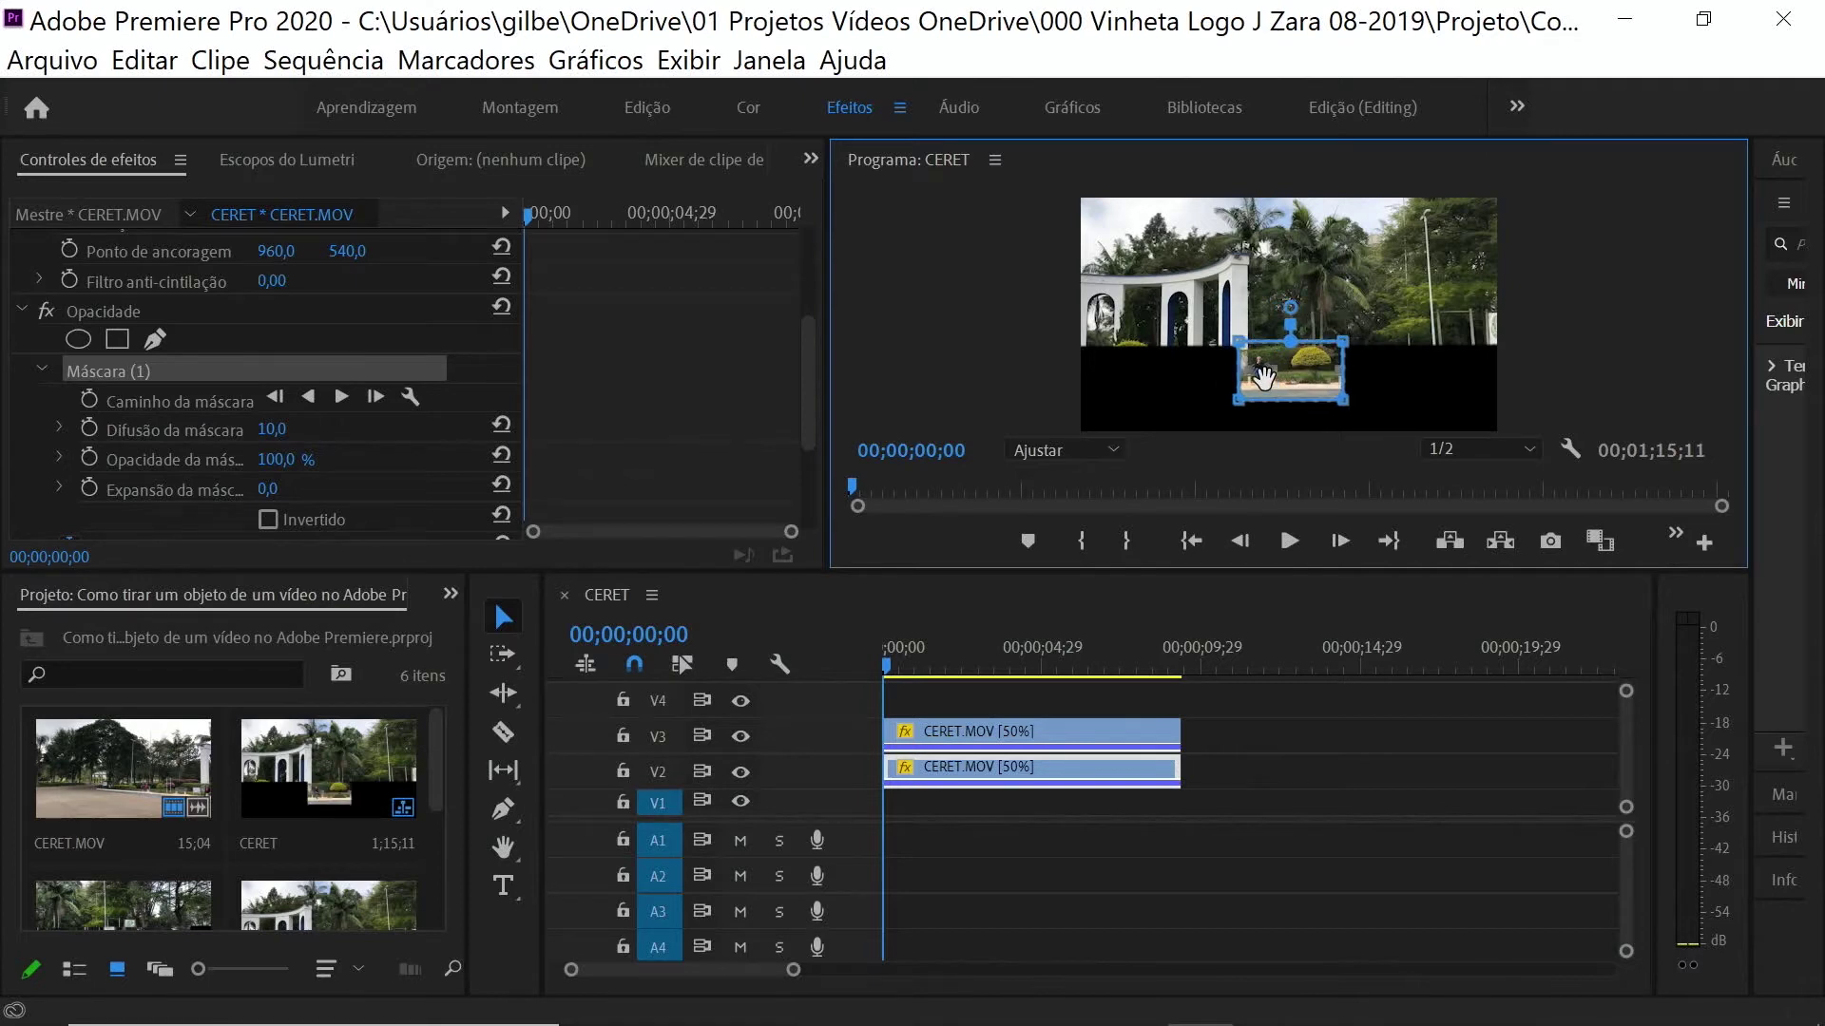
pyautogui.press('`')
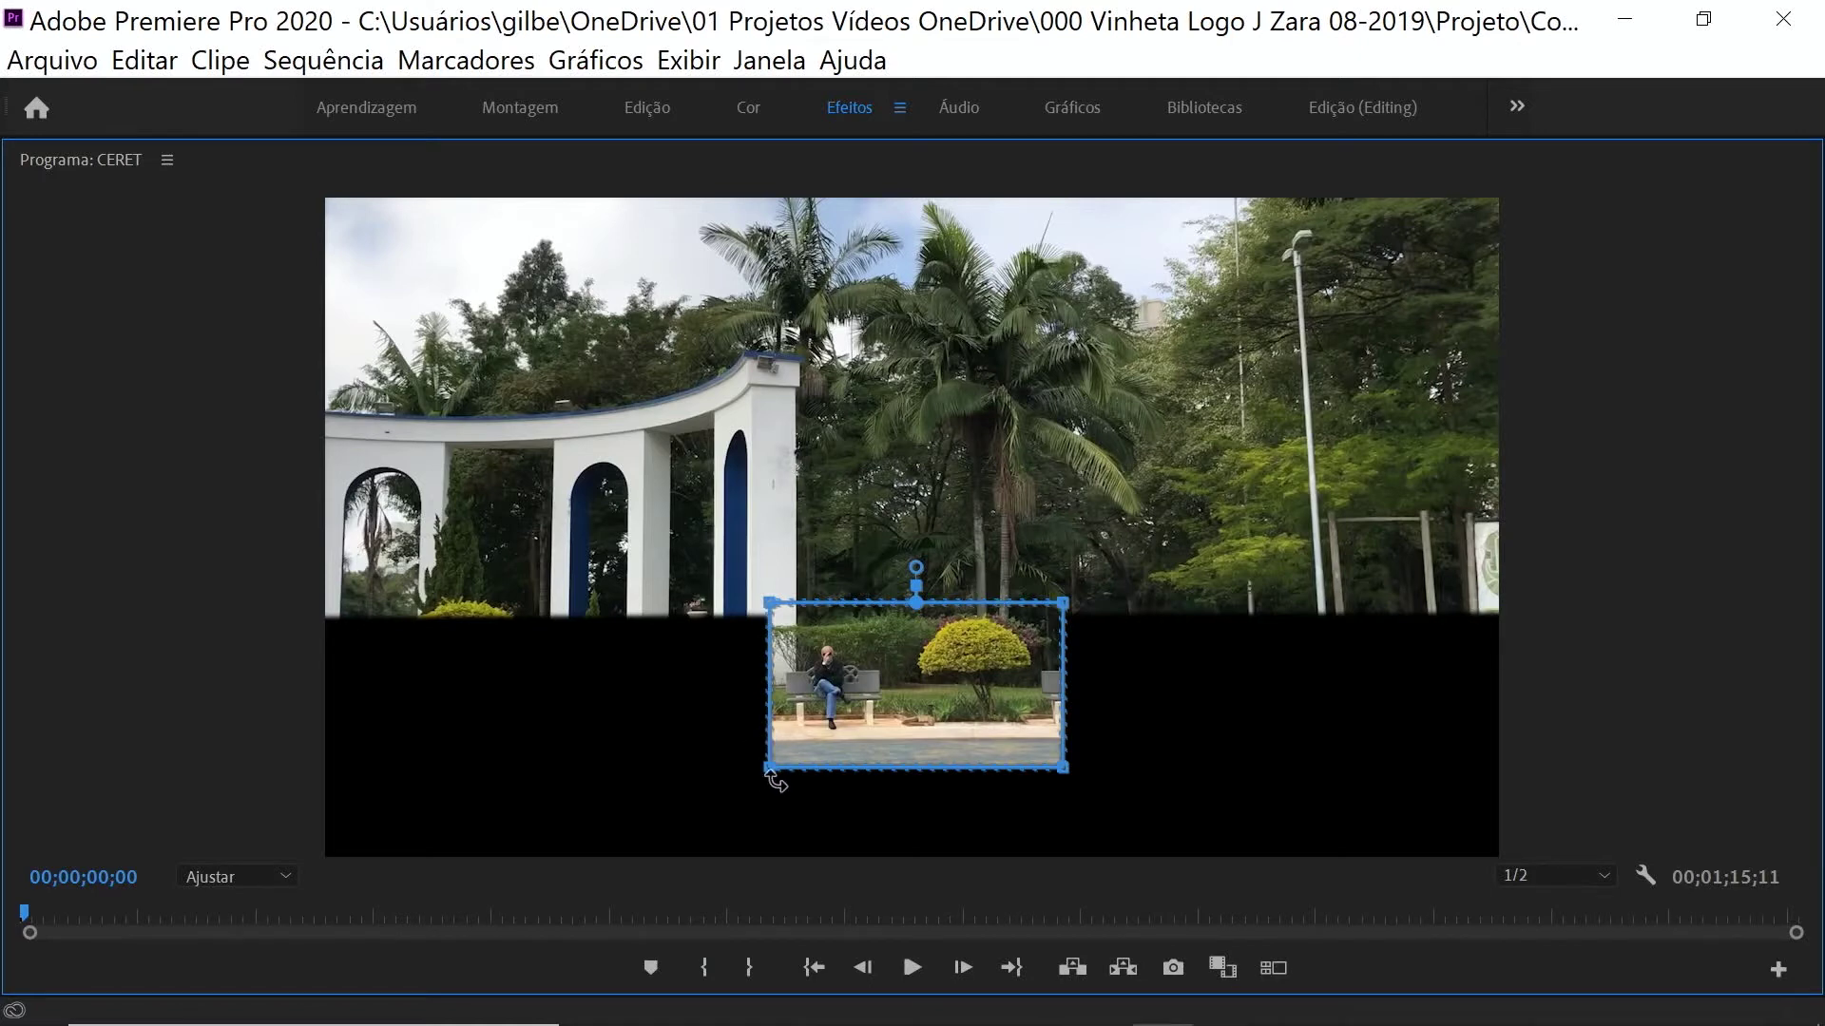
# Step: Drag the mask's corners inward into a narrow box around the person seated on the bench
pyautogui.moveTo(770, 768); pyautogui.dragTo(779, 741)
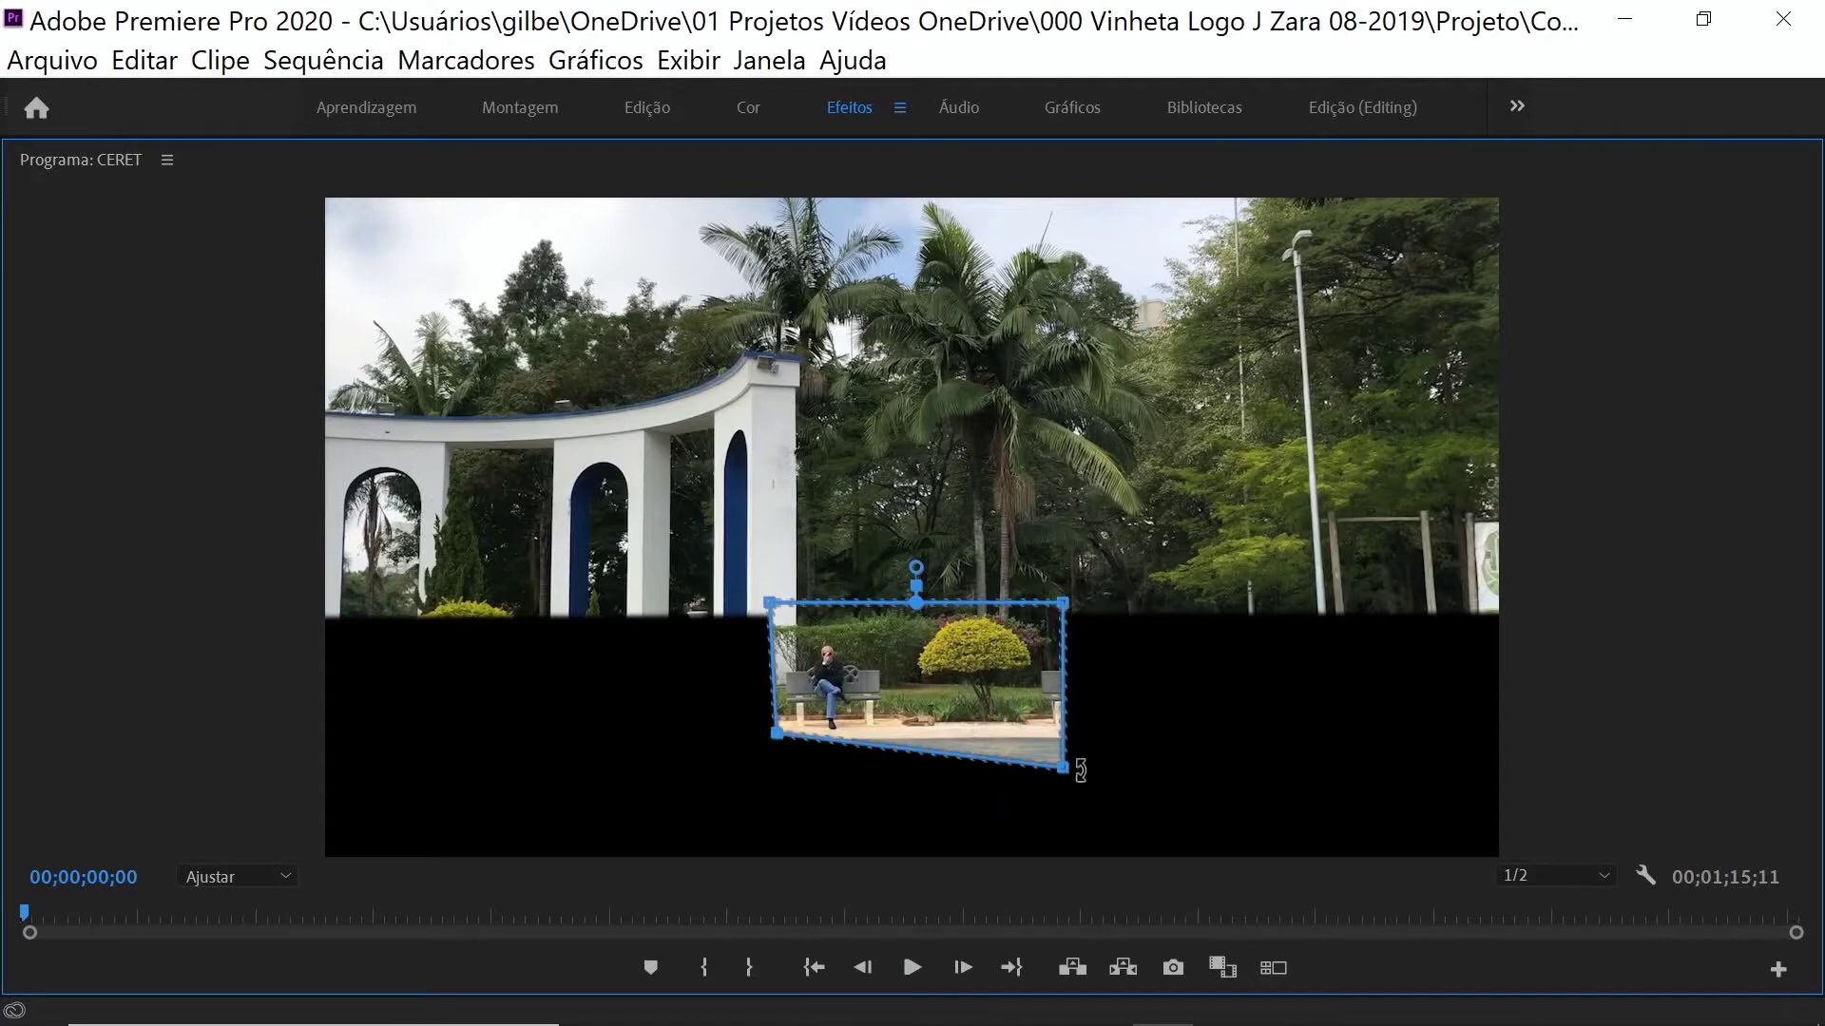
pyautogui.moveTo(1064, 767); pyautogui.dragTo(889, 743)
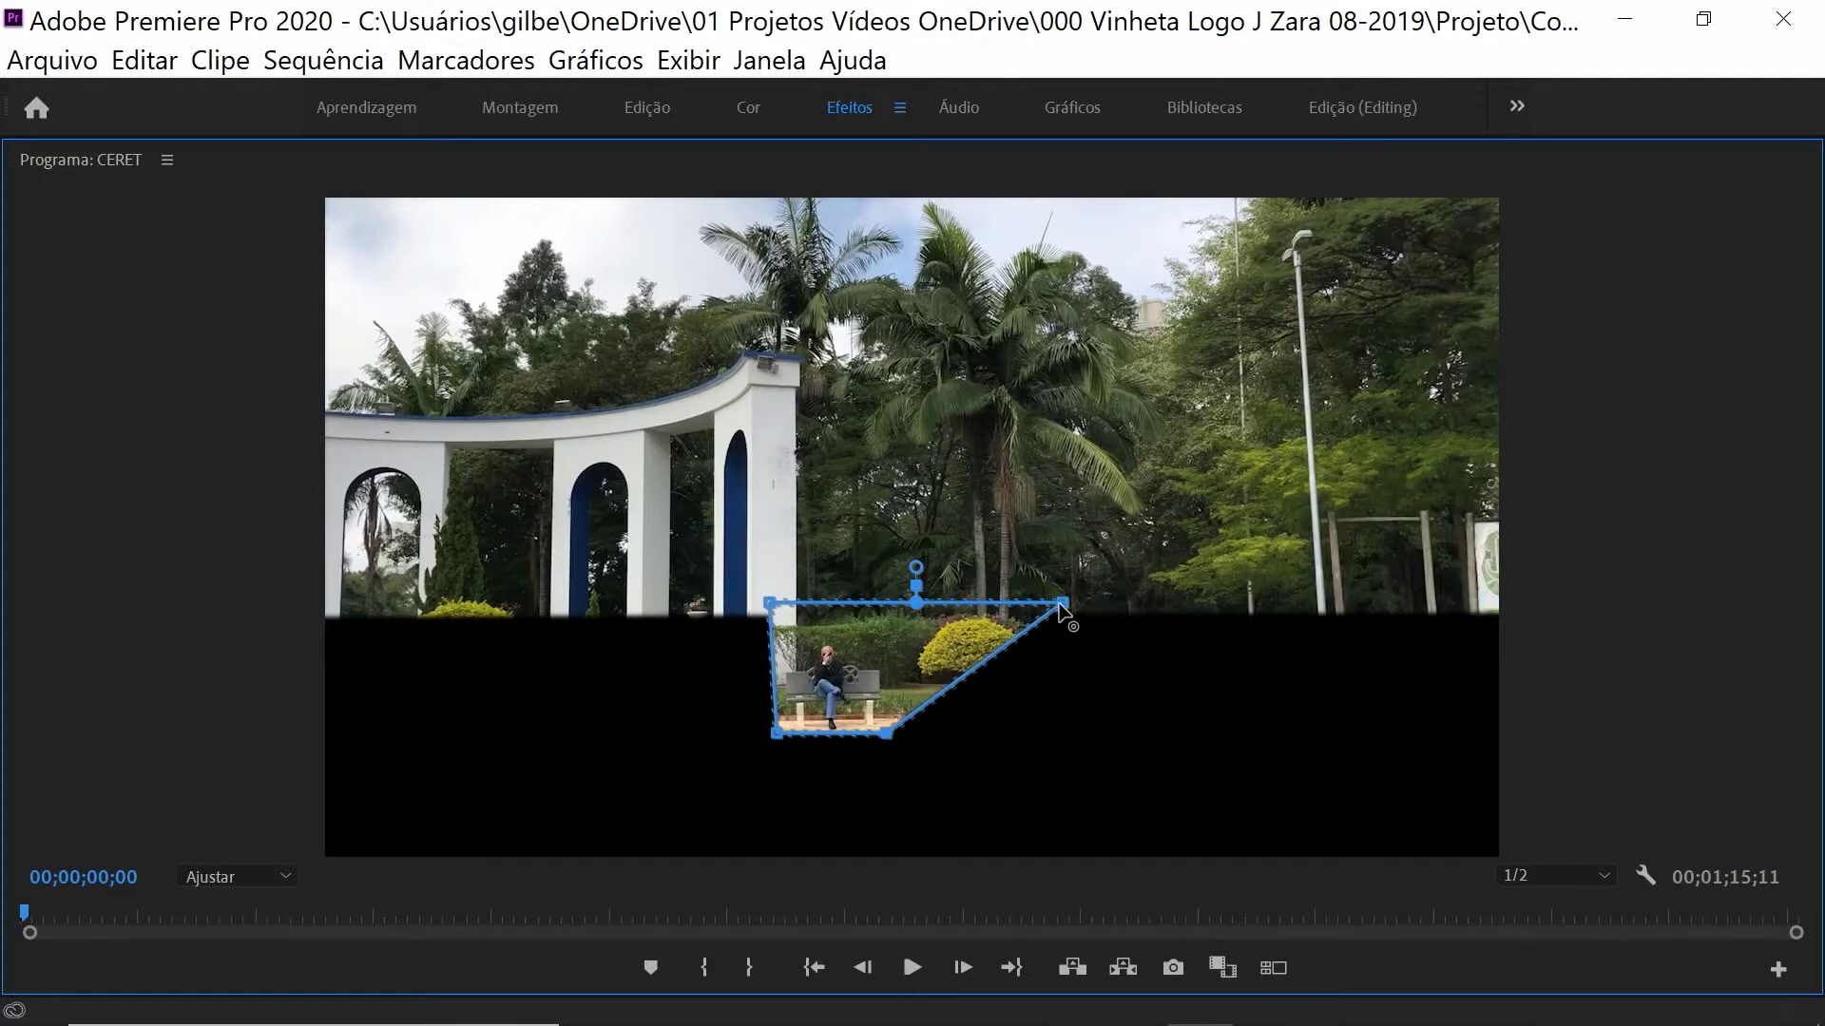
pyautogui.moveTo(1062, 605); pyautogui.dragTo(890, 607)
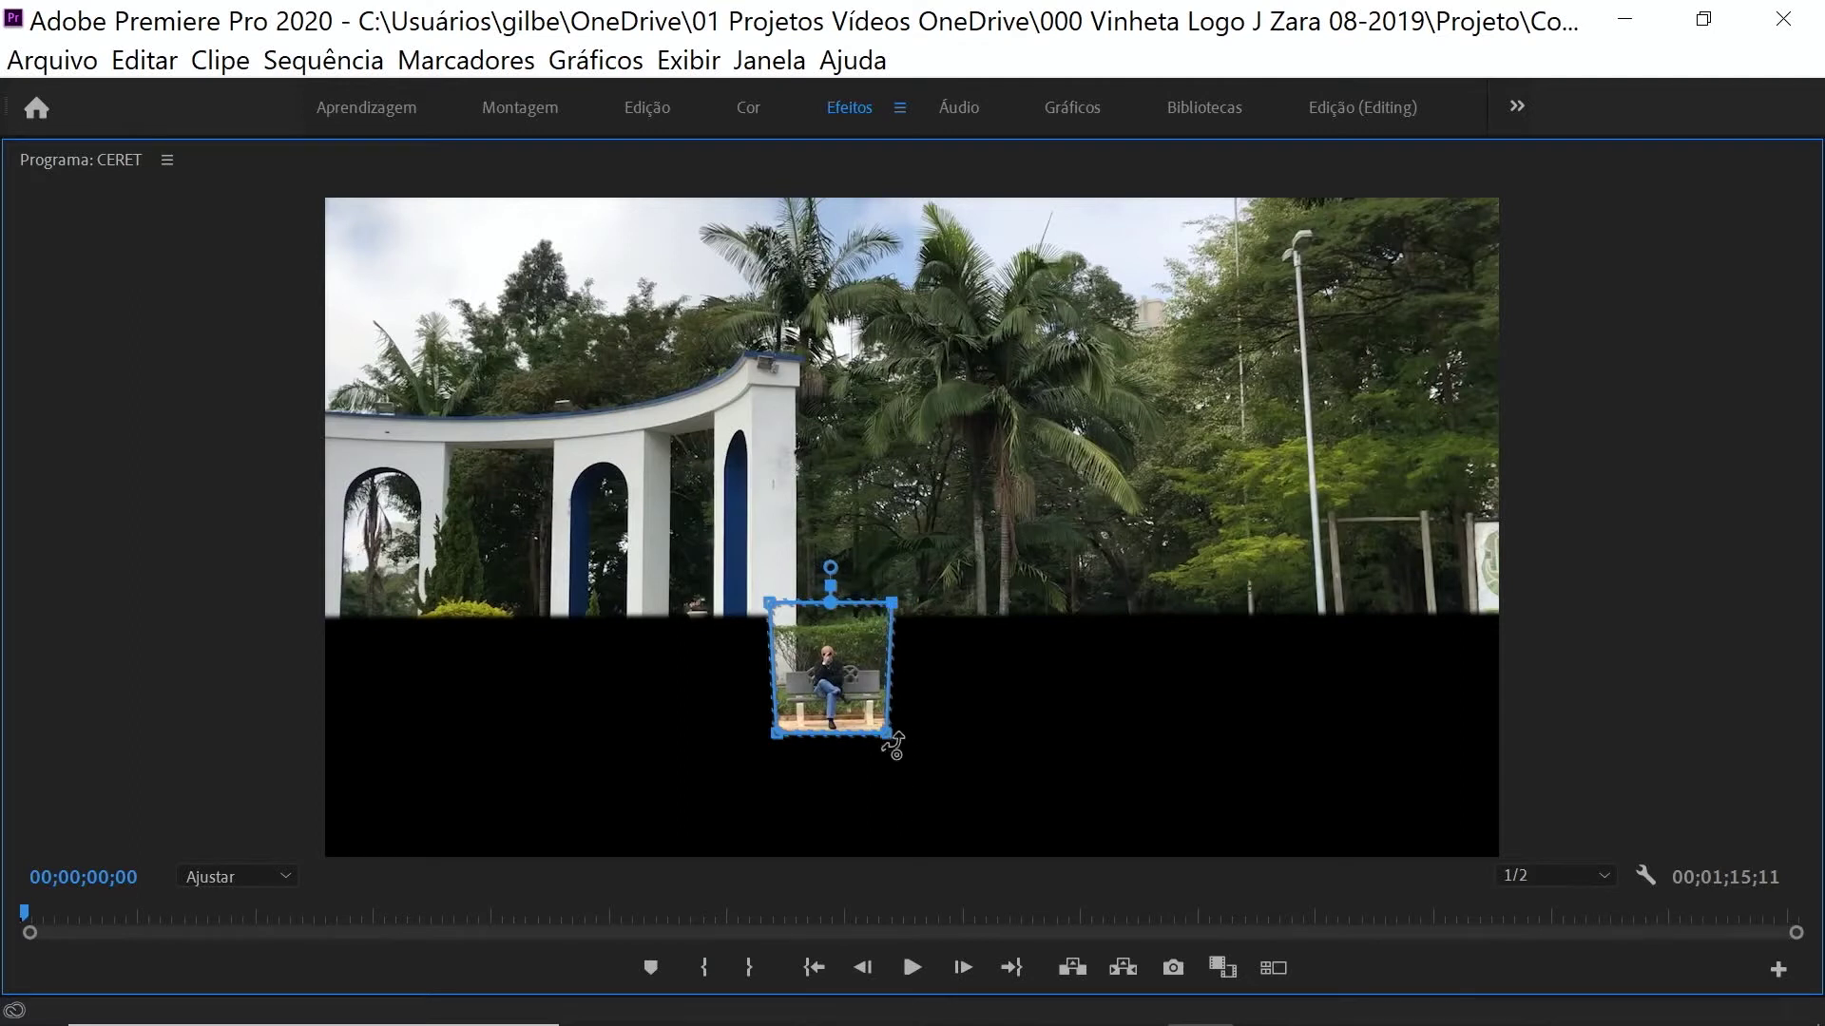
pyautogui.moveTo(886, 735); pyautogui.dragTo(895, 738)
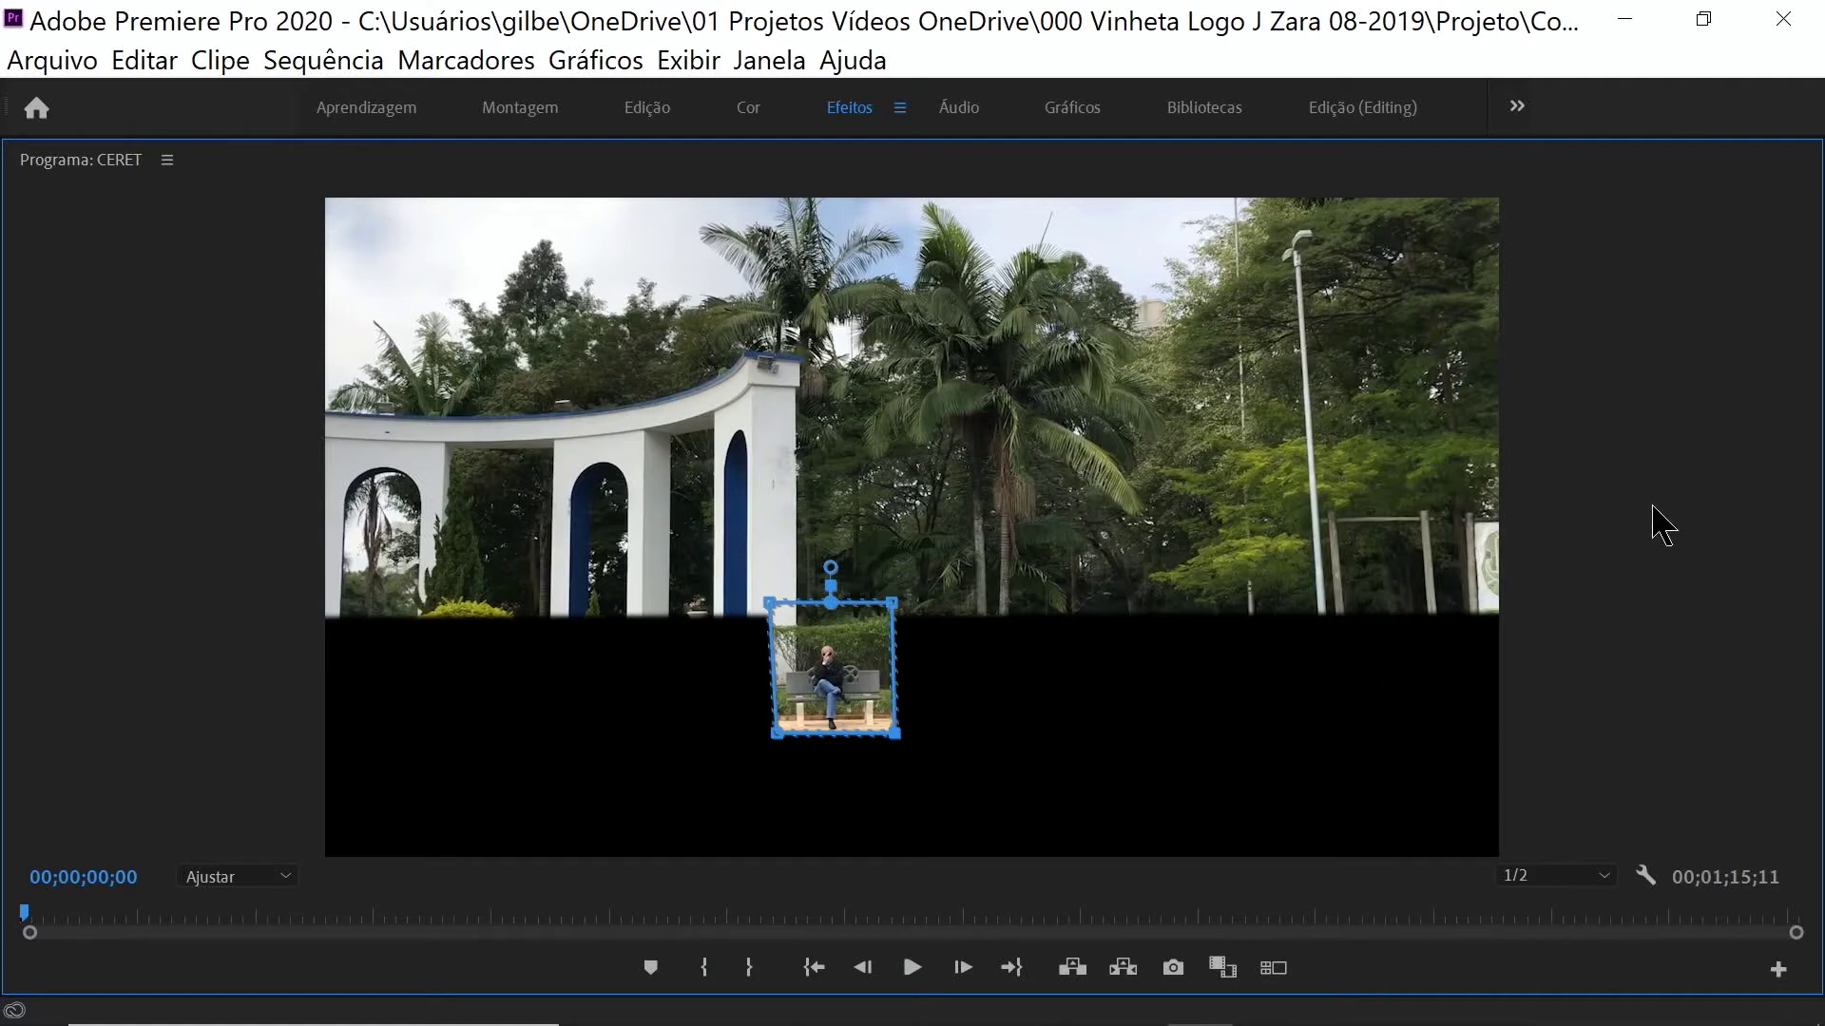
# Step: Restore the panel layout and tick Invertido on Máscara (1) so only the boxed area is blacked out
pyautogui.press('`')
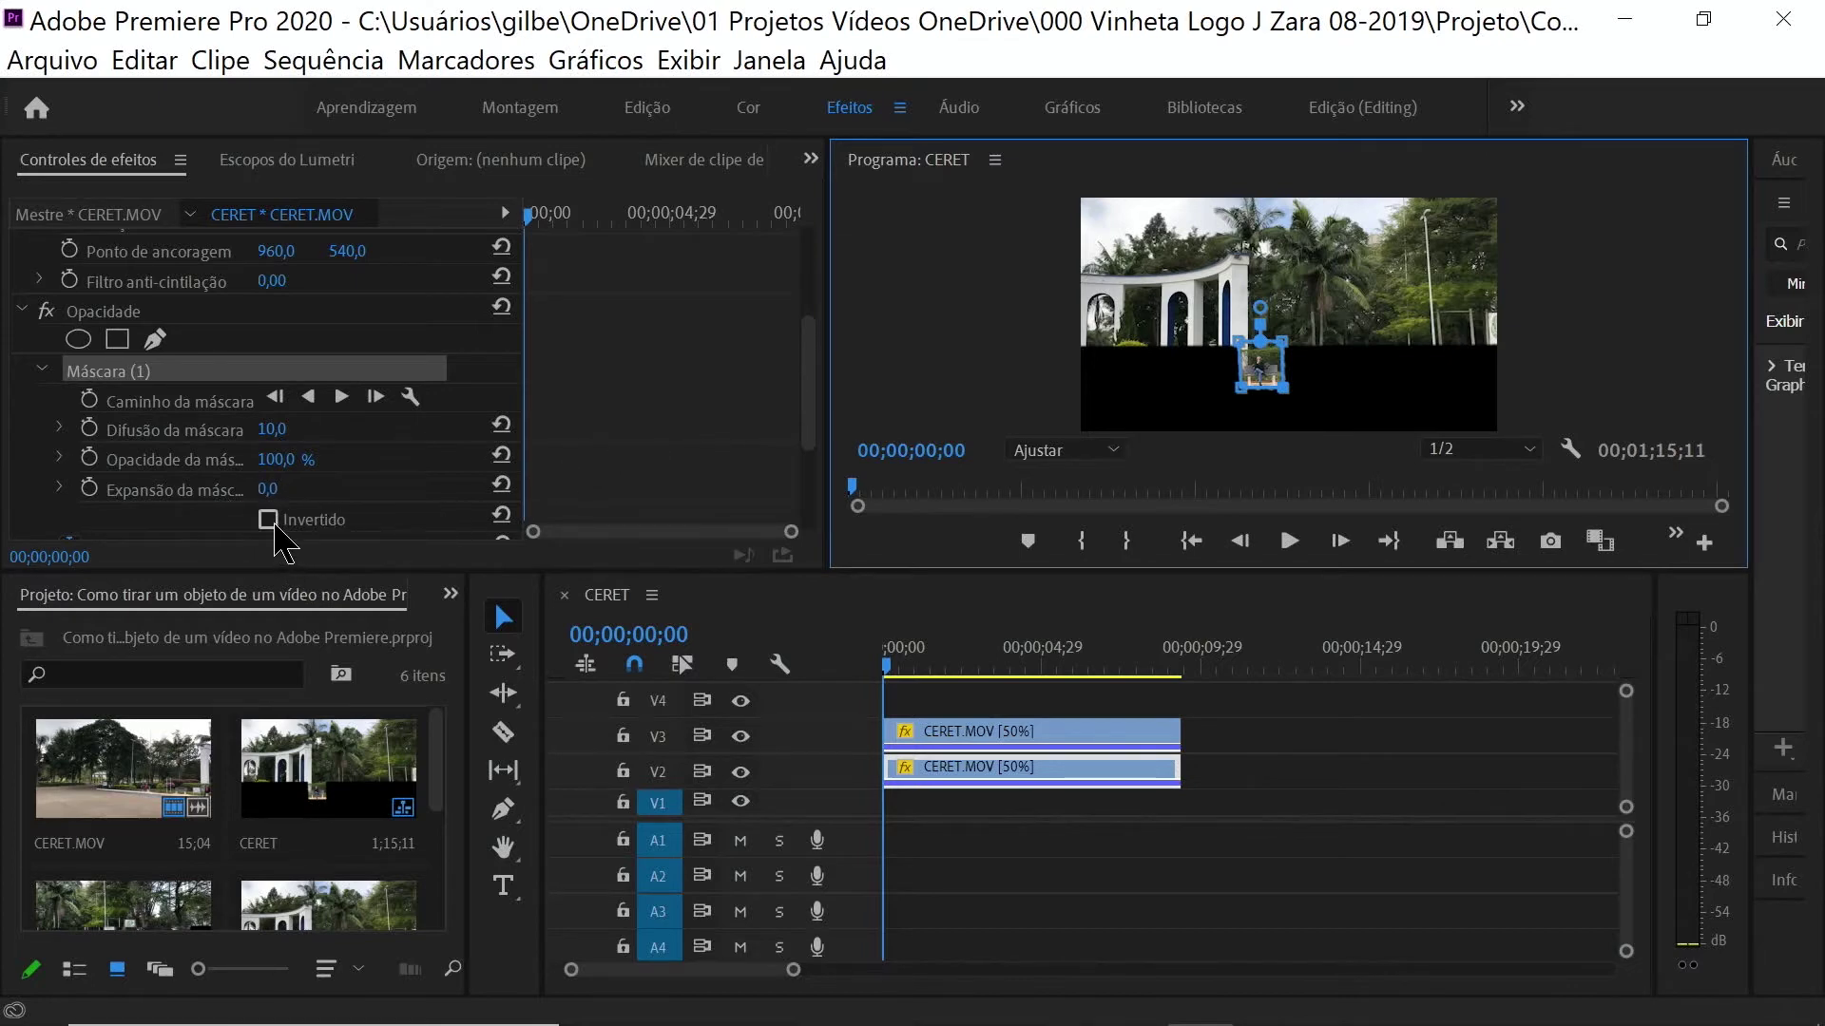
pyautogui.click(269, 523)
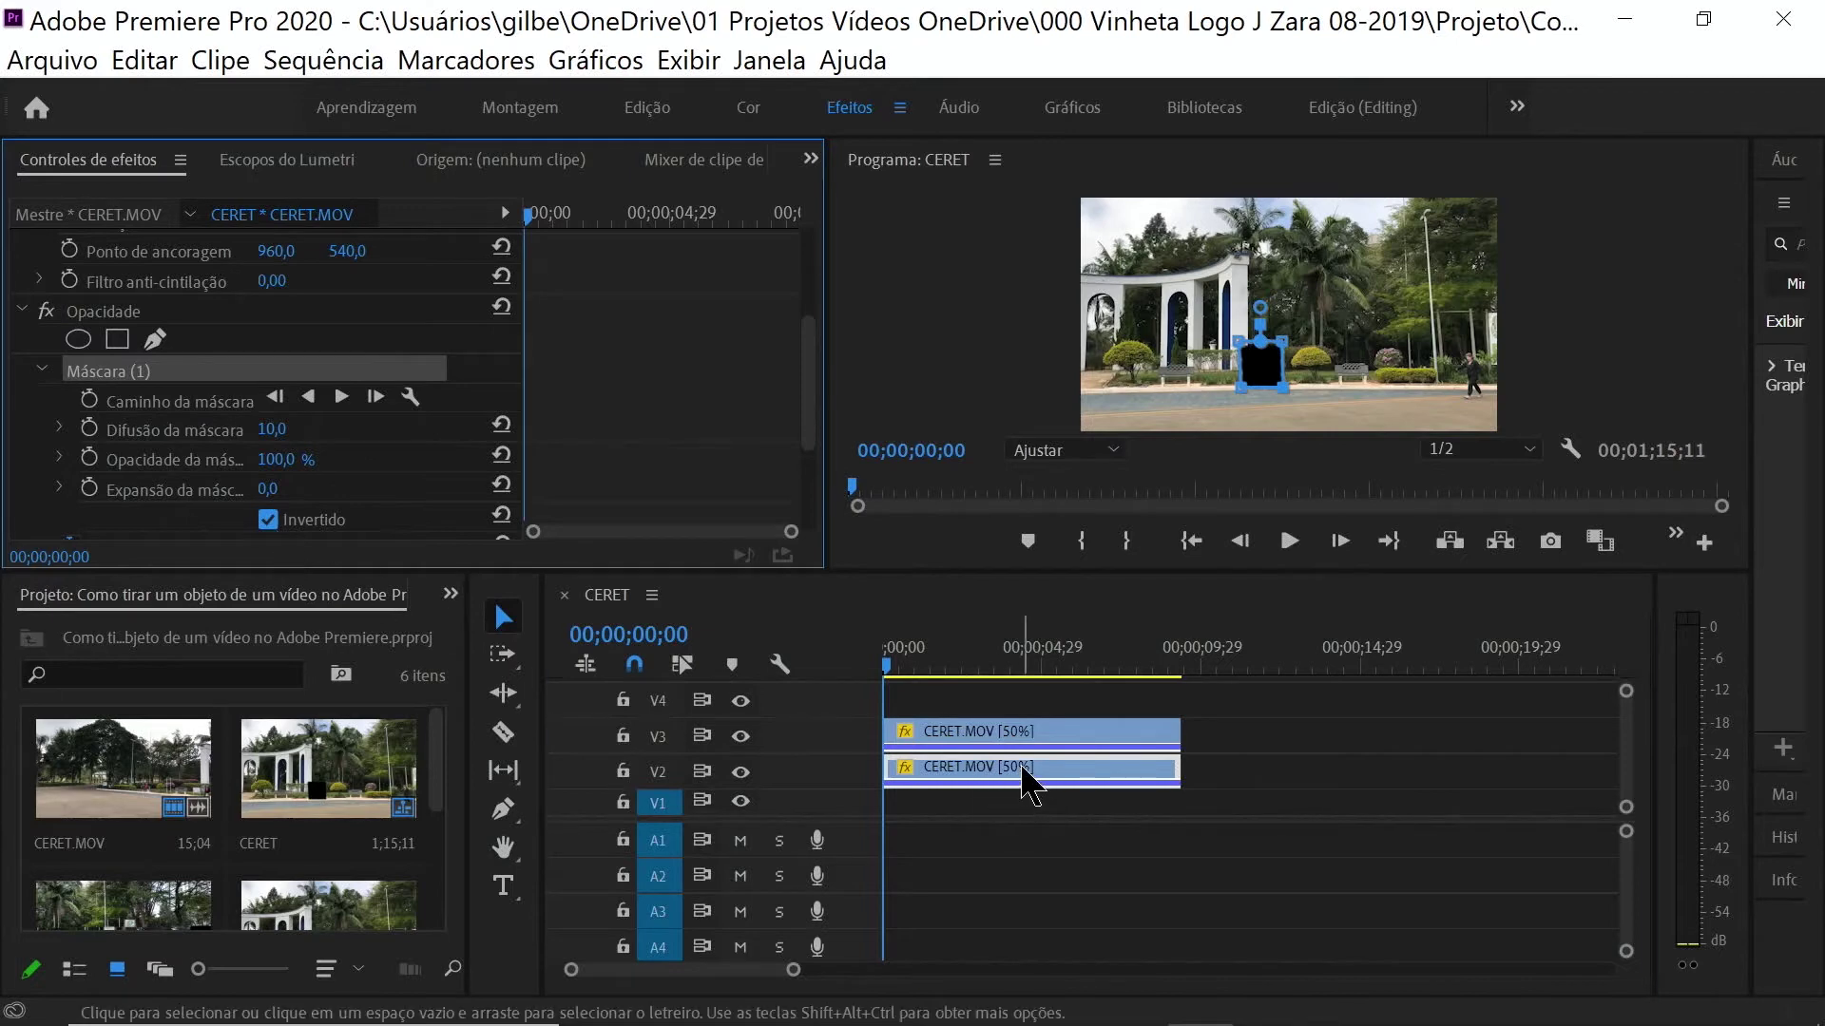
pyautogui.click(1024, 772)
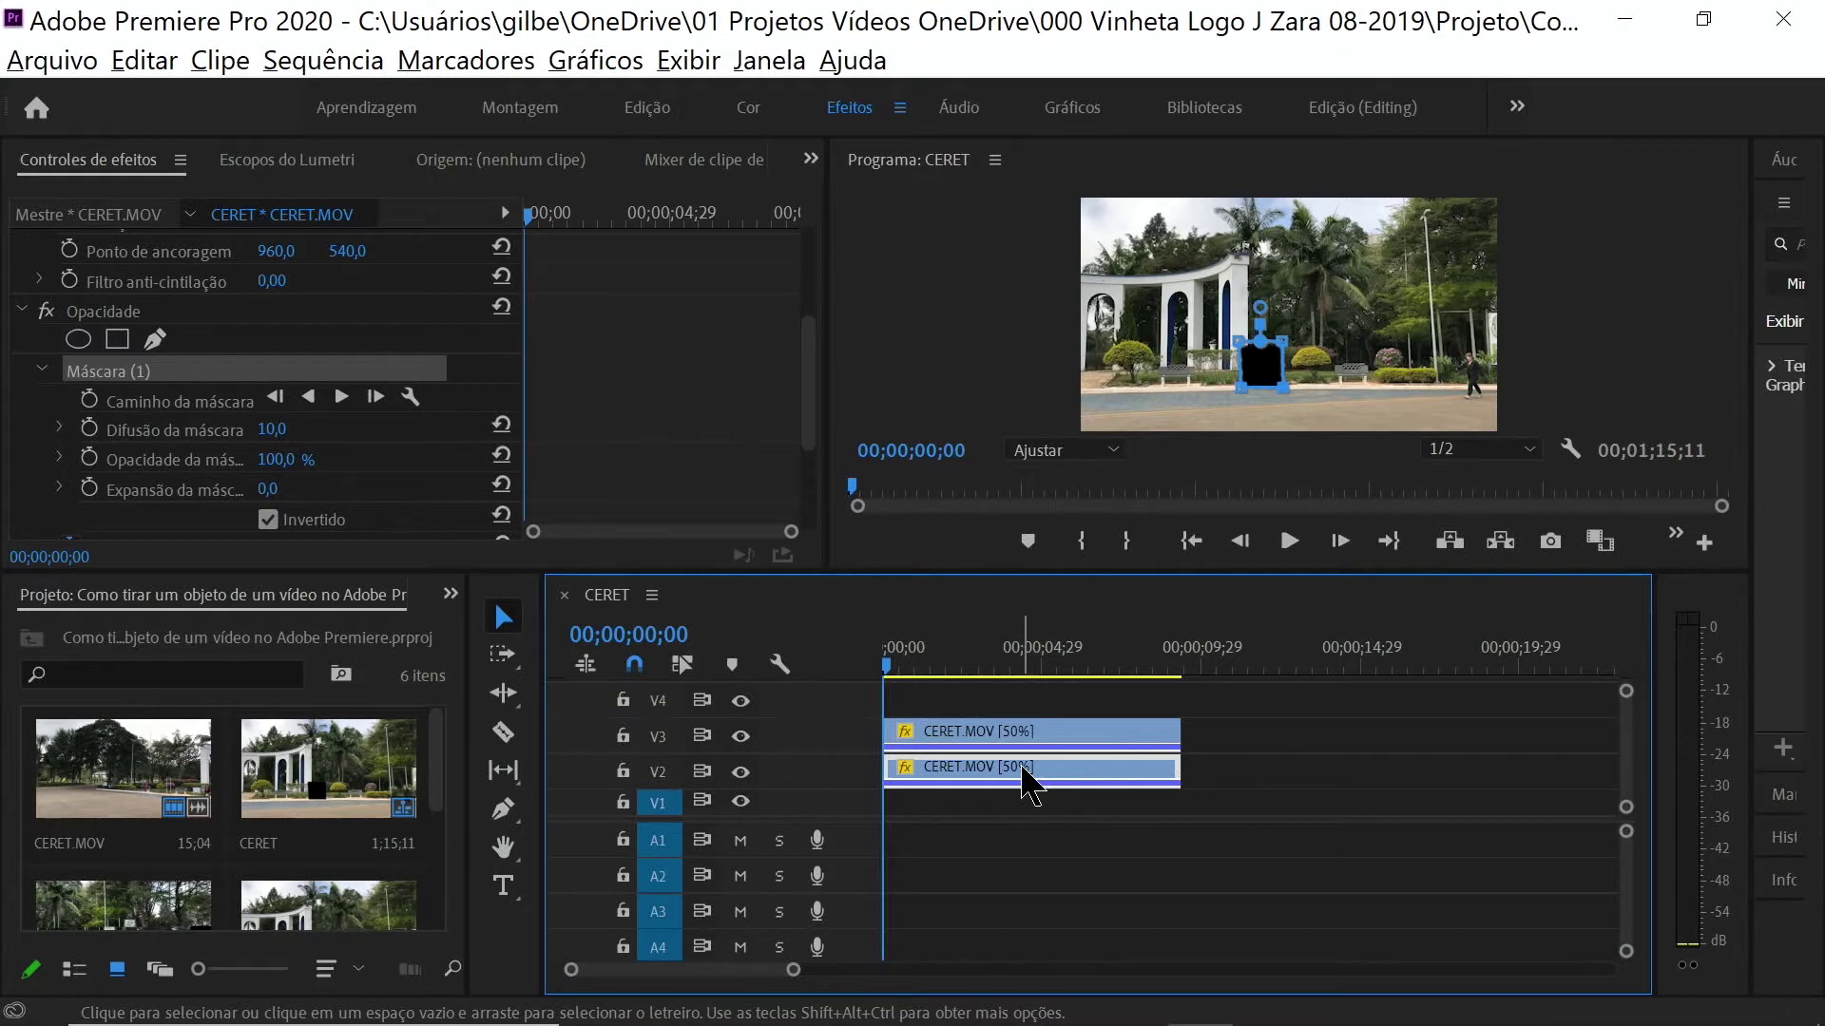
# Step: Alt-drag a copy of the park clip onto V1 and delete its Máscara (1)
pyautogui.moveTo(1024, 771); pyautogui.dragTo(1017, 805)
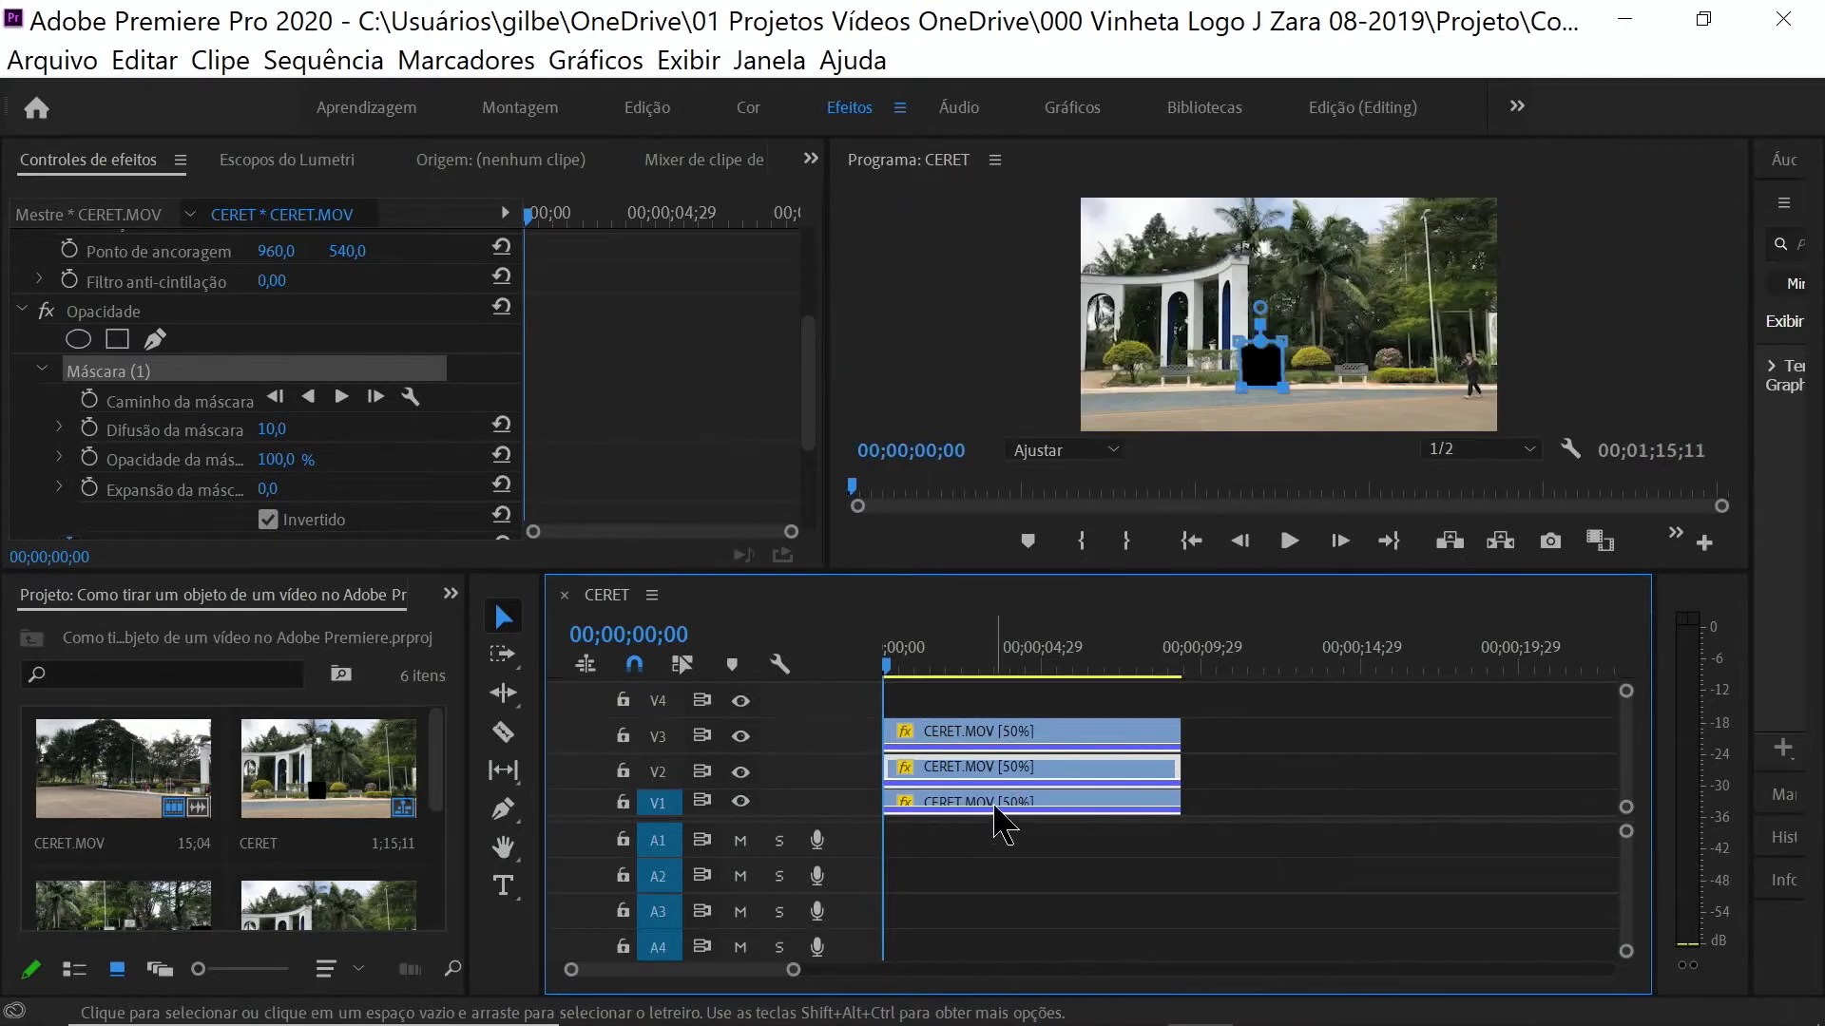
pyautogui.click(1000, 803)
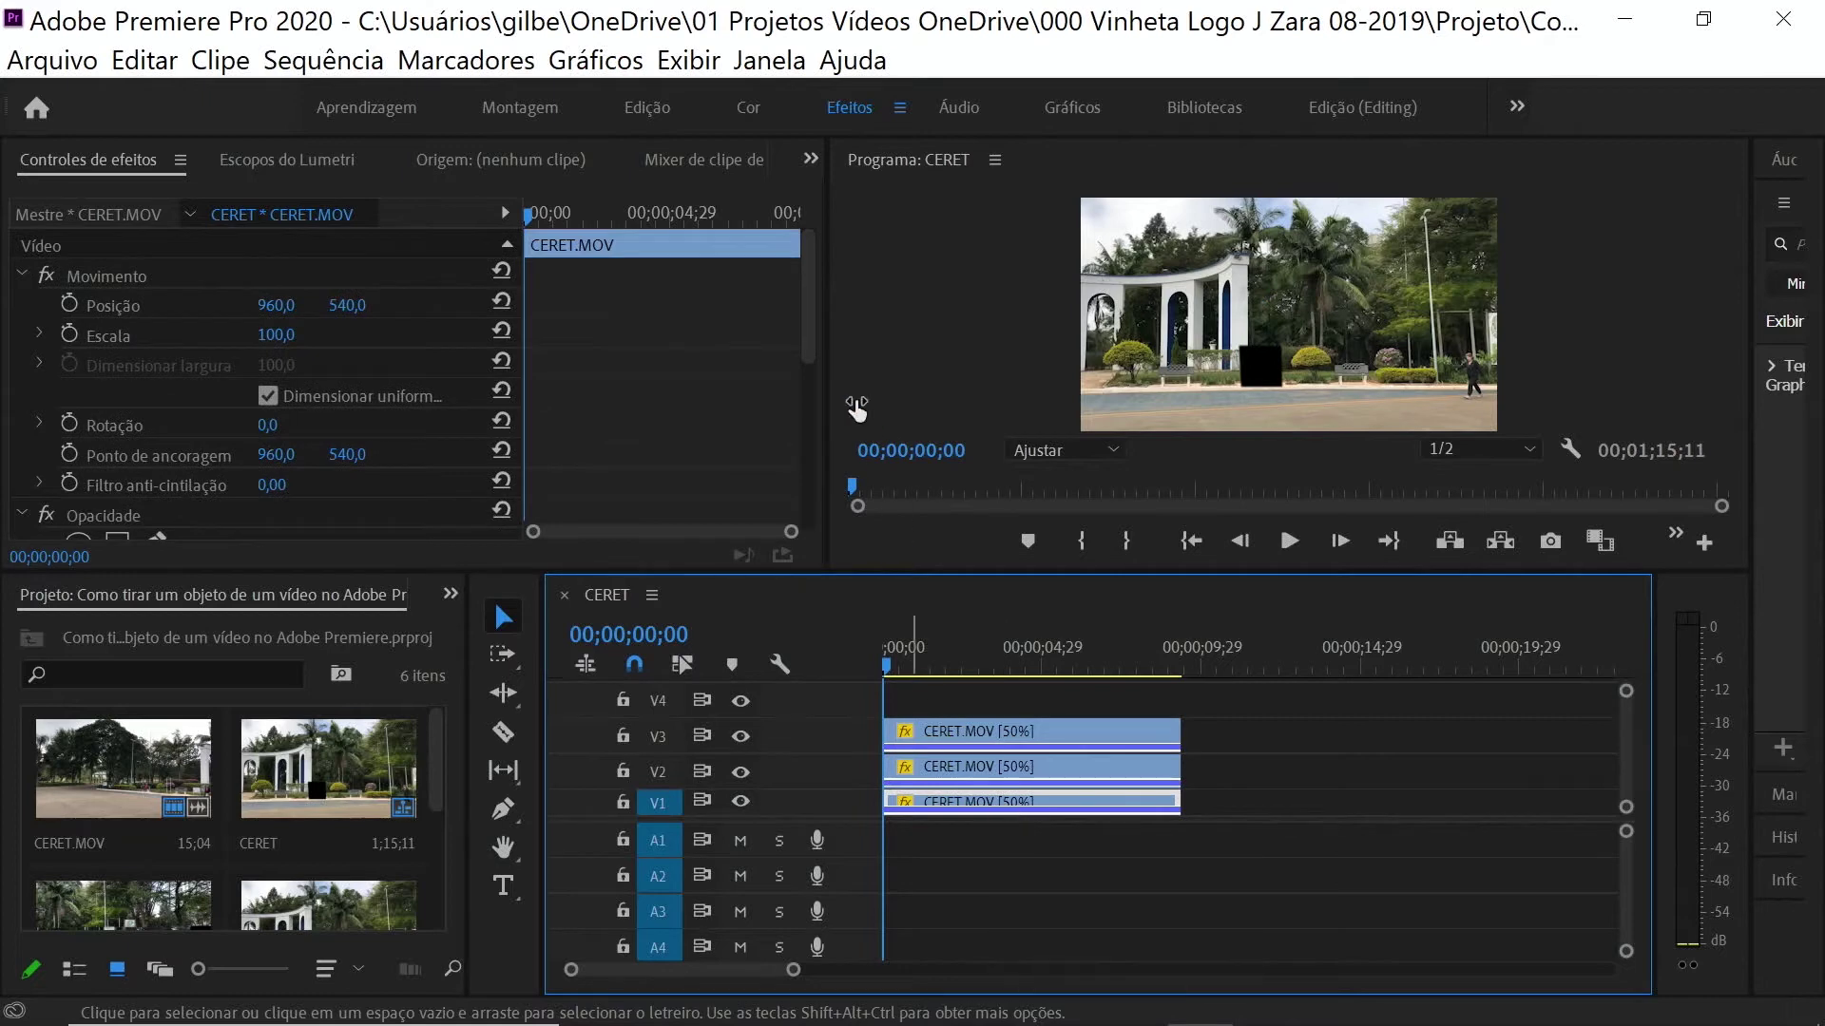
pyautogui.moveTo(814, 338); pyautogui.dragTo(809, 408)
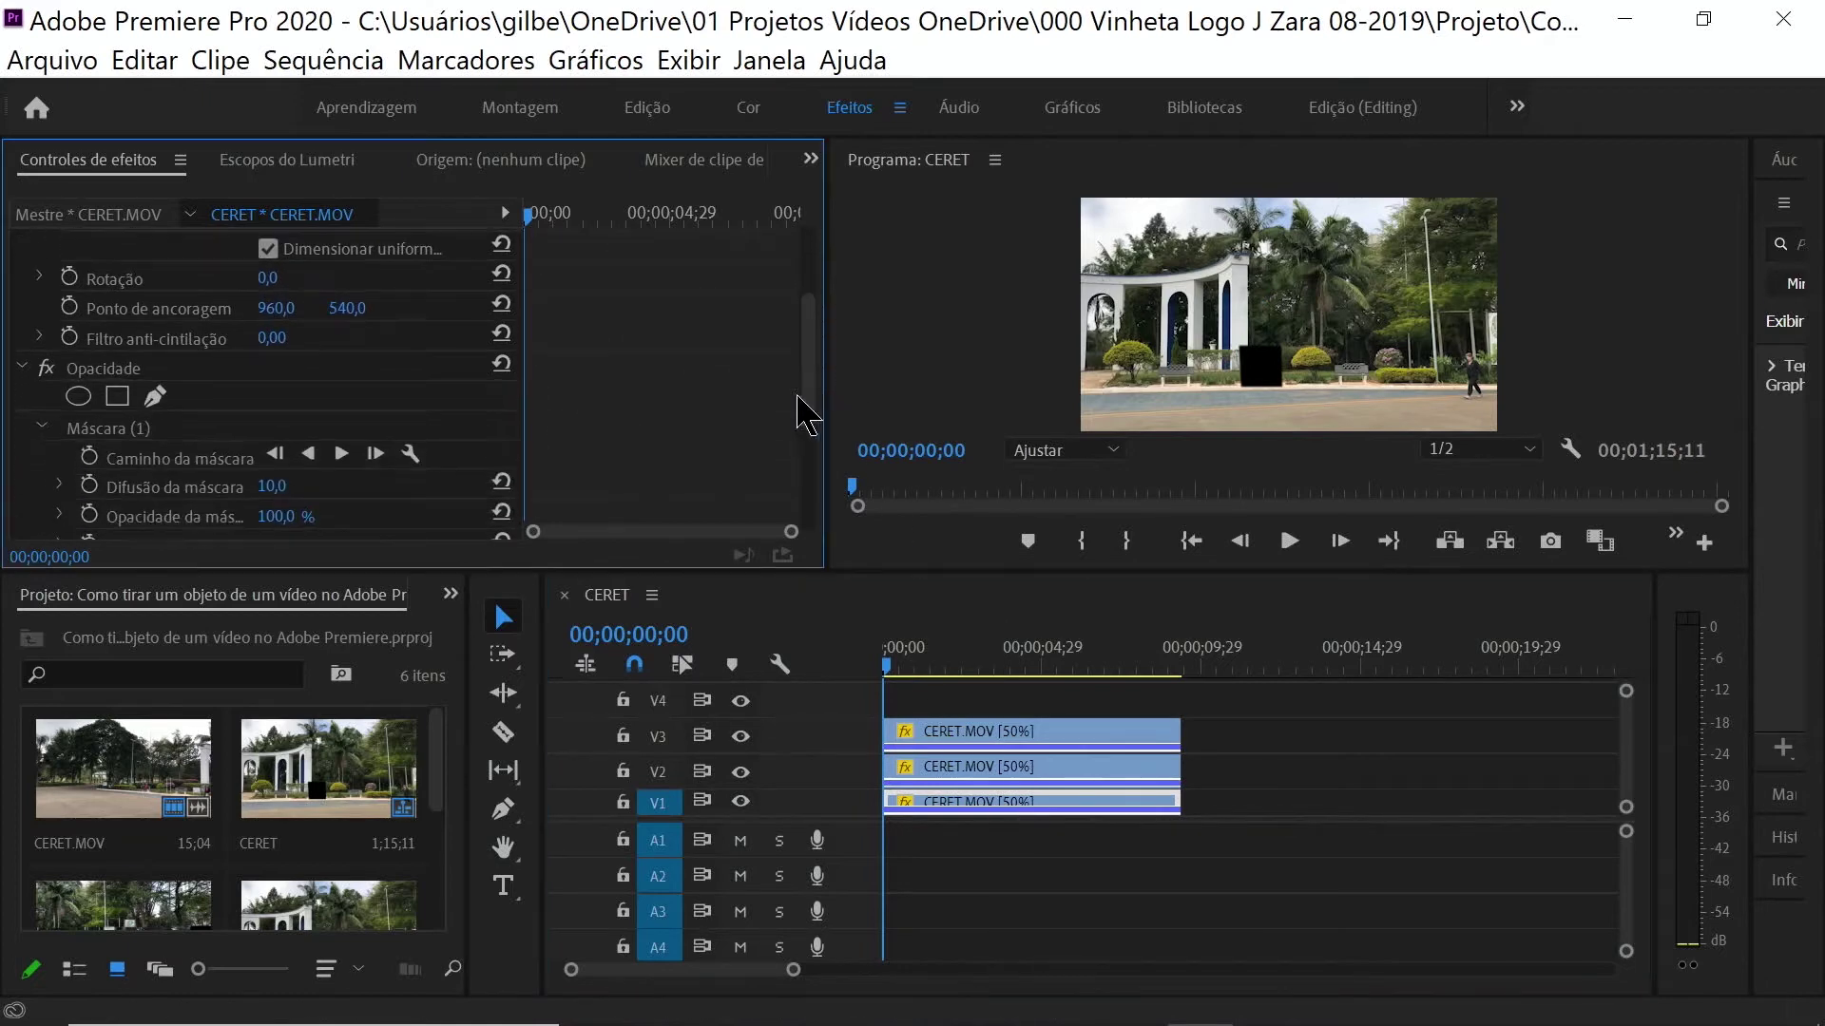
pyautogui.click(107, 429)
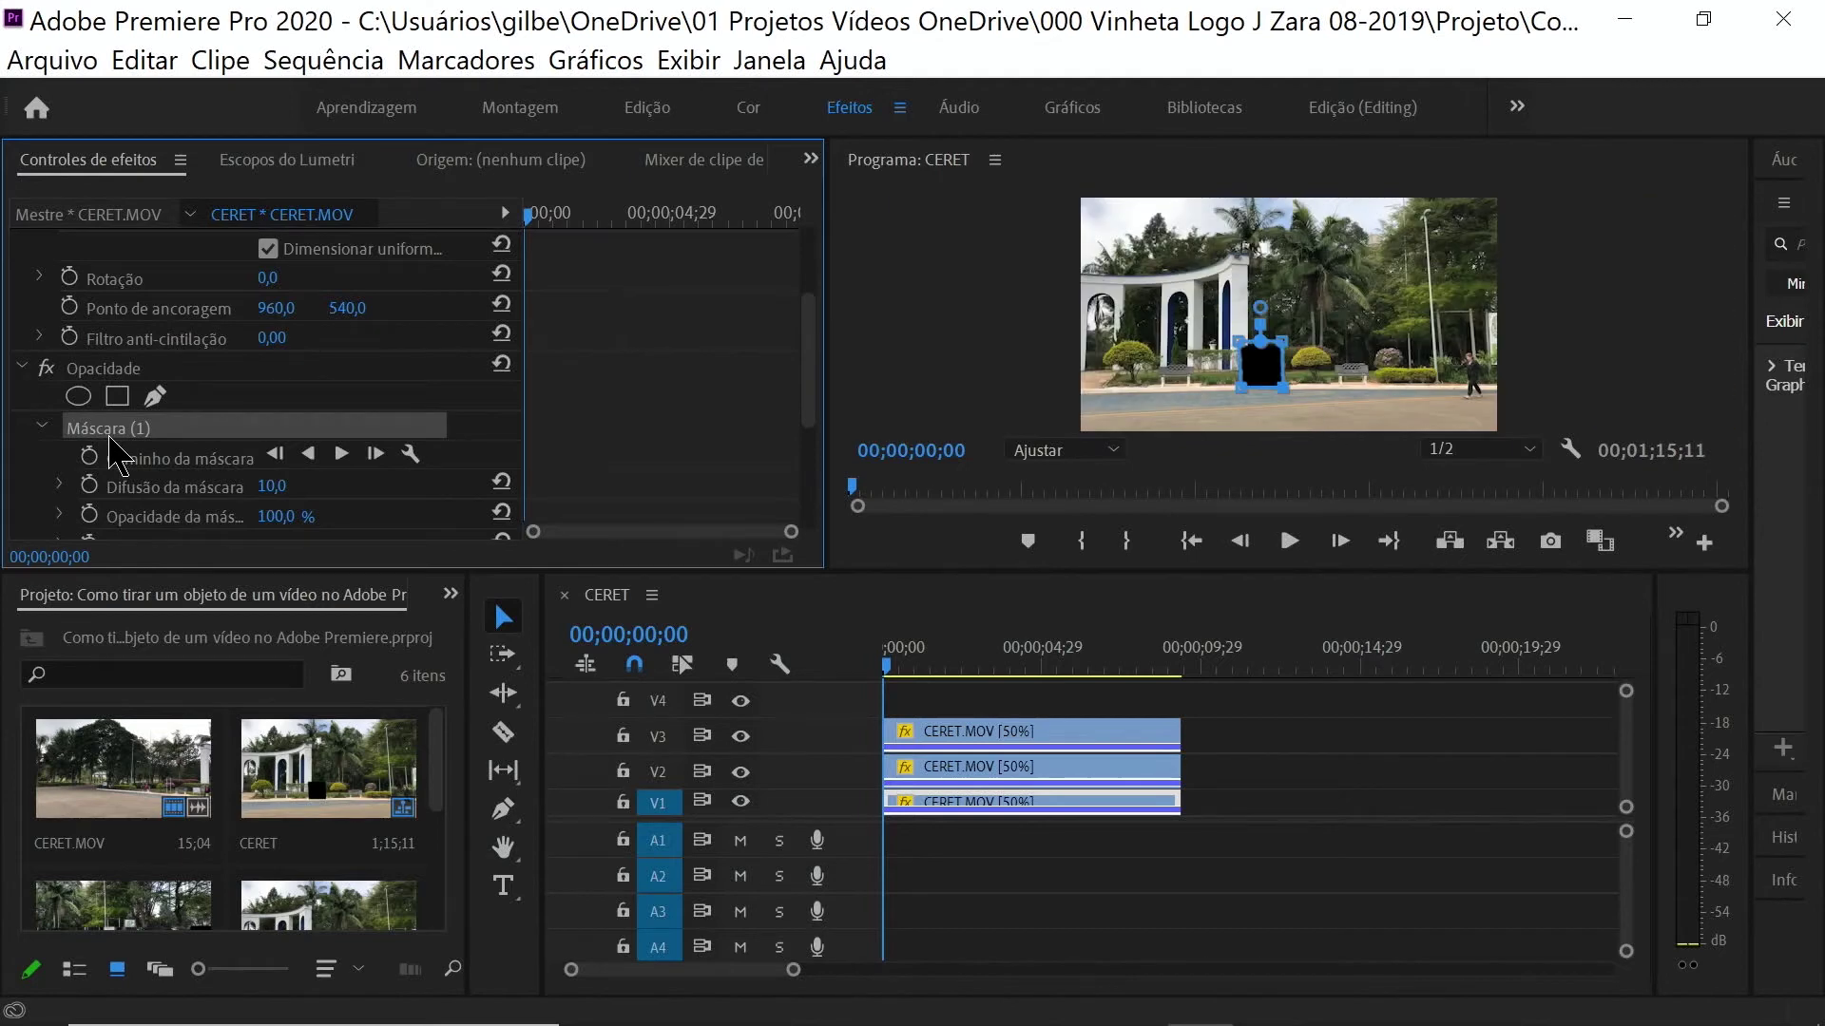
pyautogui.press('Delete')
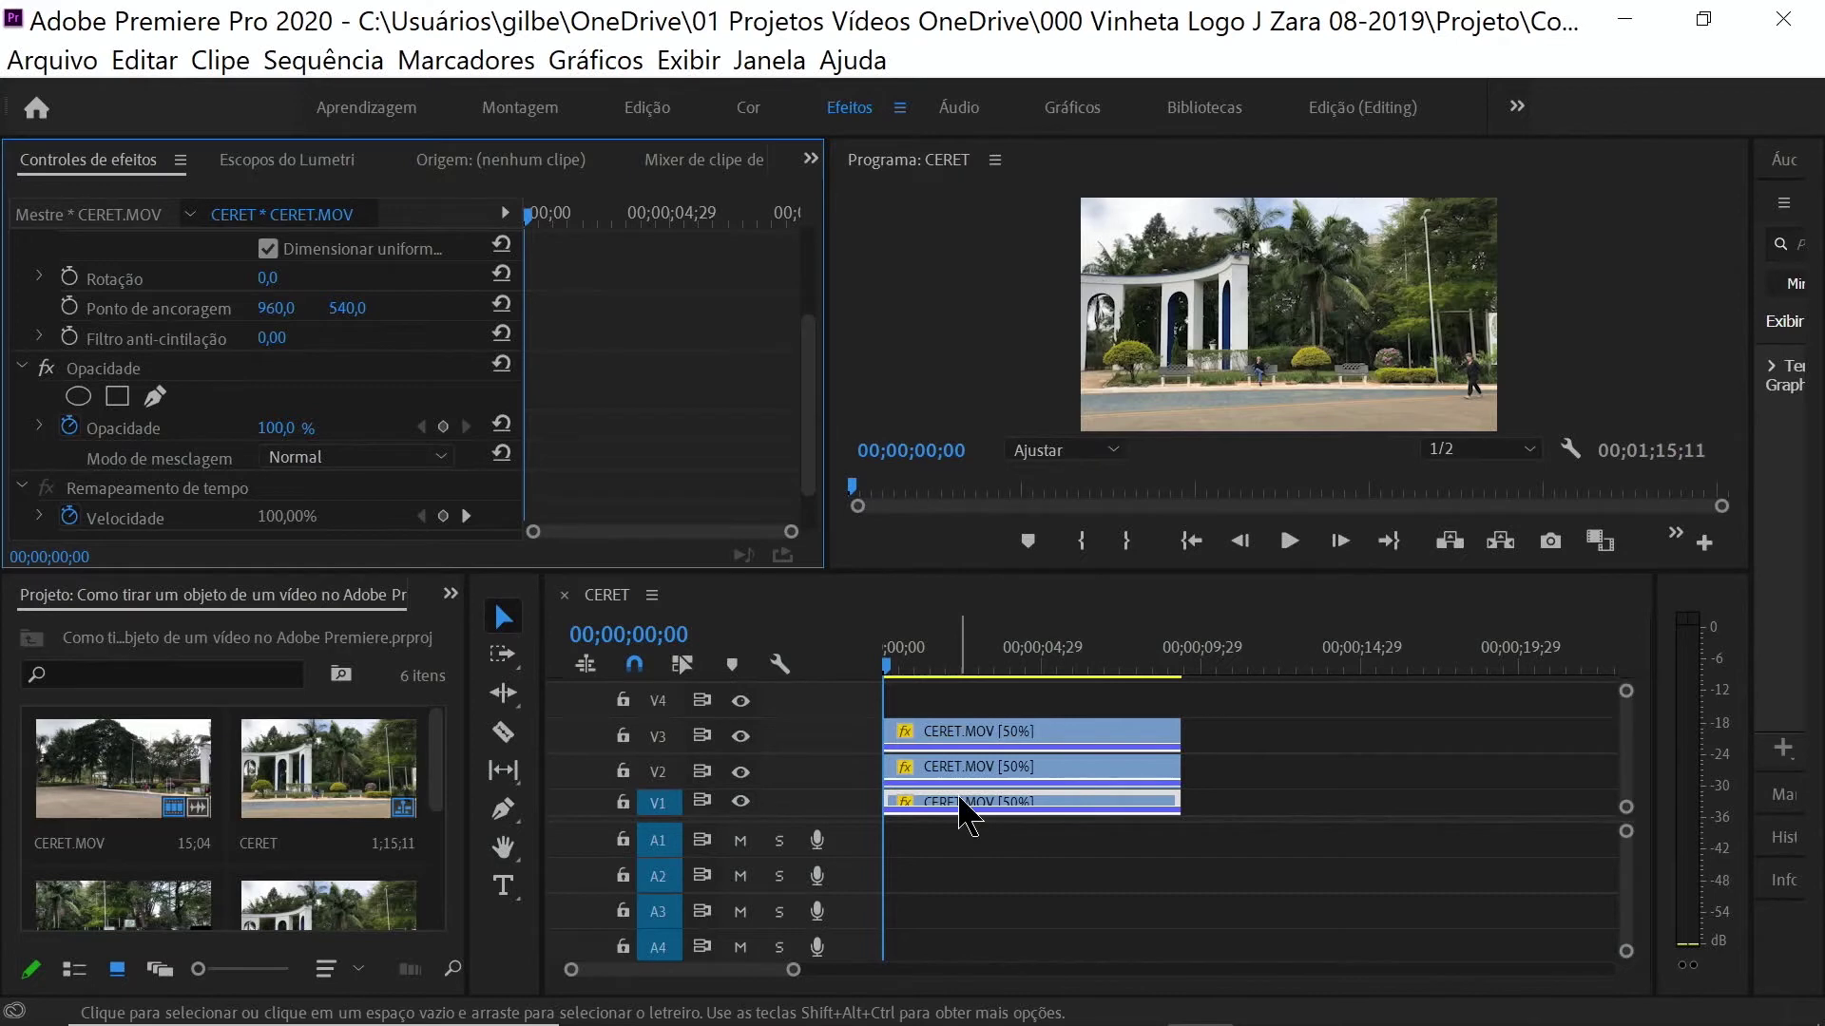
pyautogui.click(979, 792)
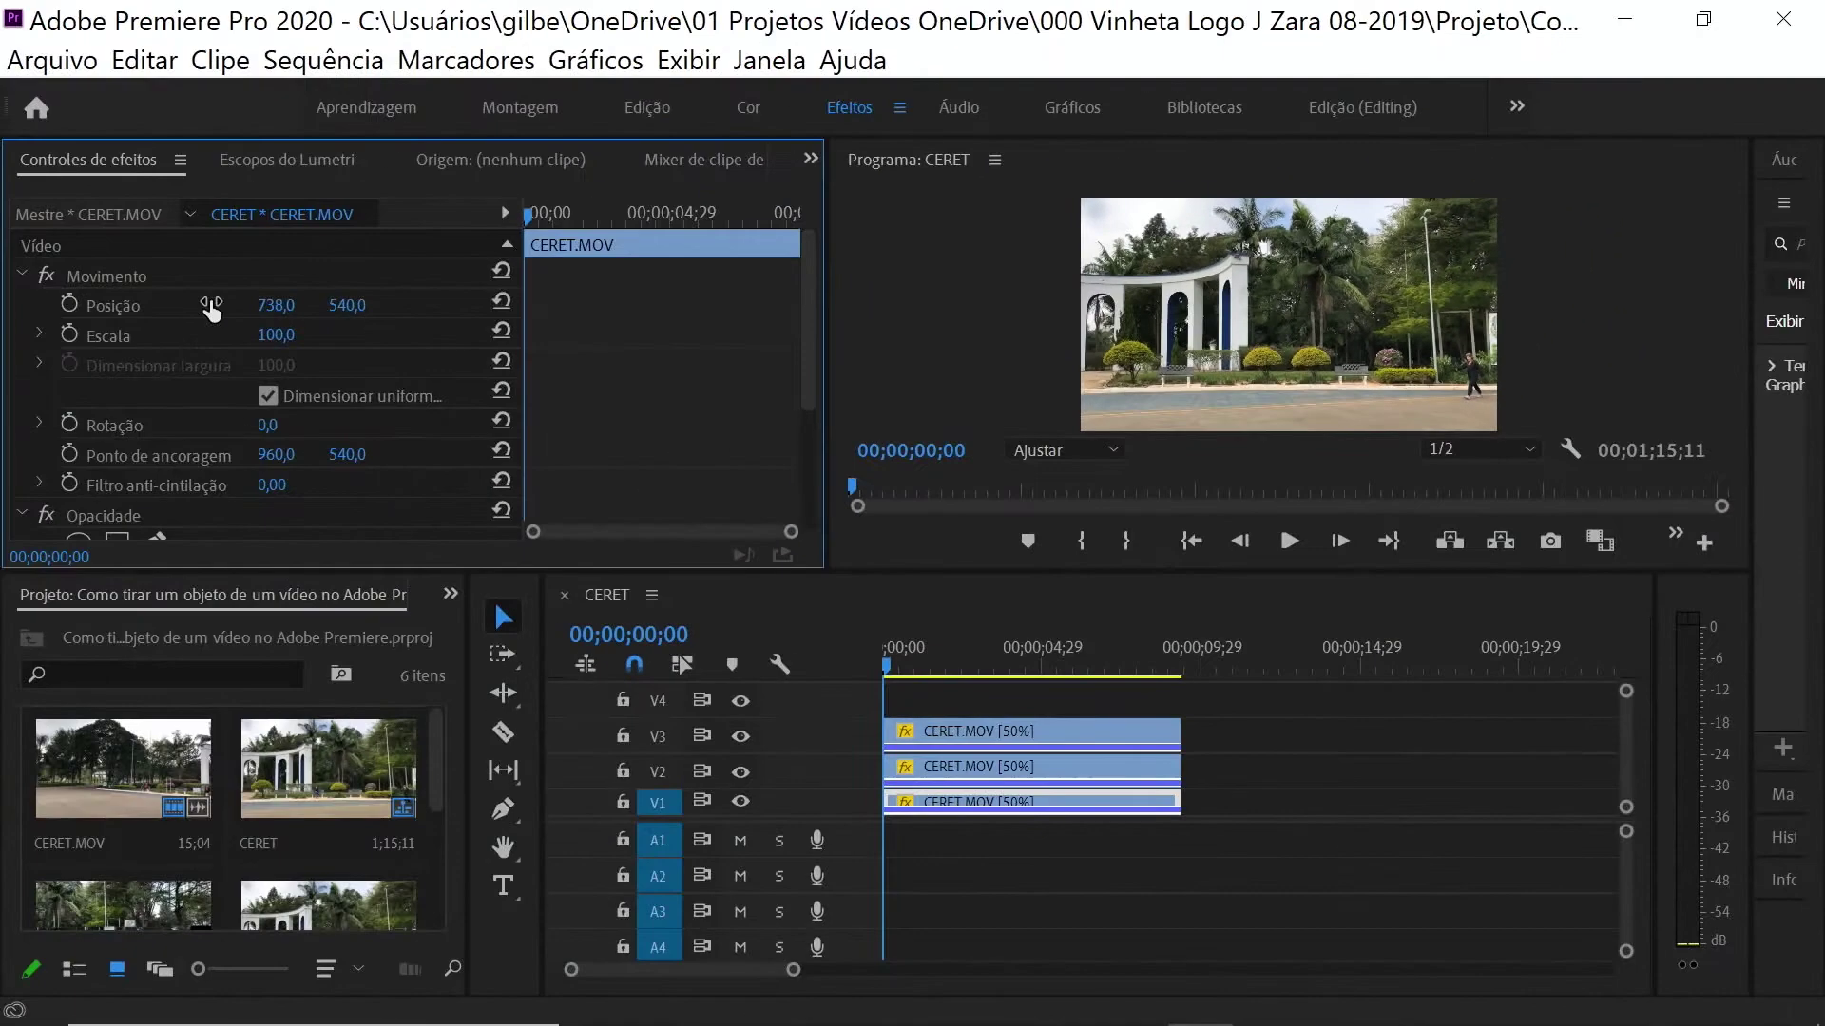
# Step: Set the V1 copy's Posição X to 731, then bring up the V2 clip's Máscara (1) settings
pyautogui.moveTo(201, 306); pyautogui.dragTo(198, 306)
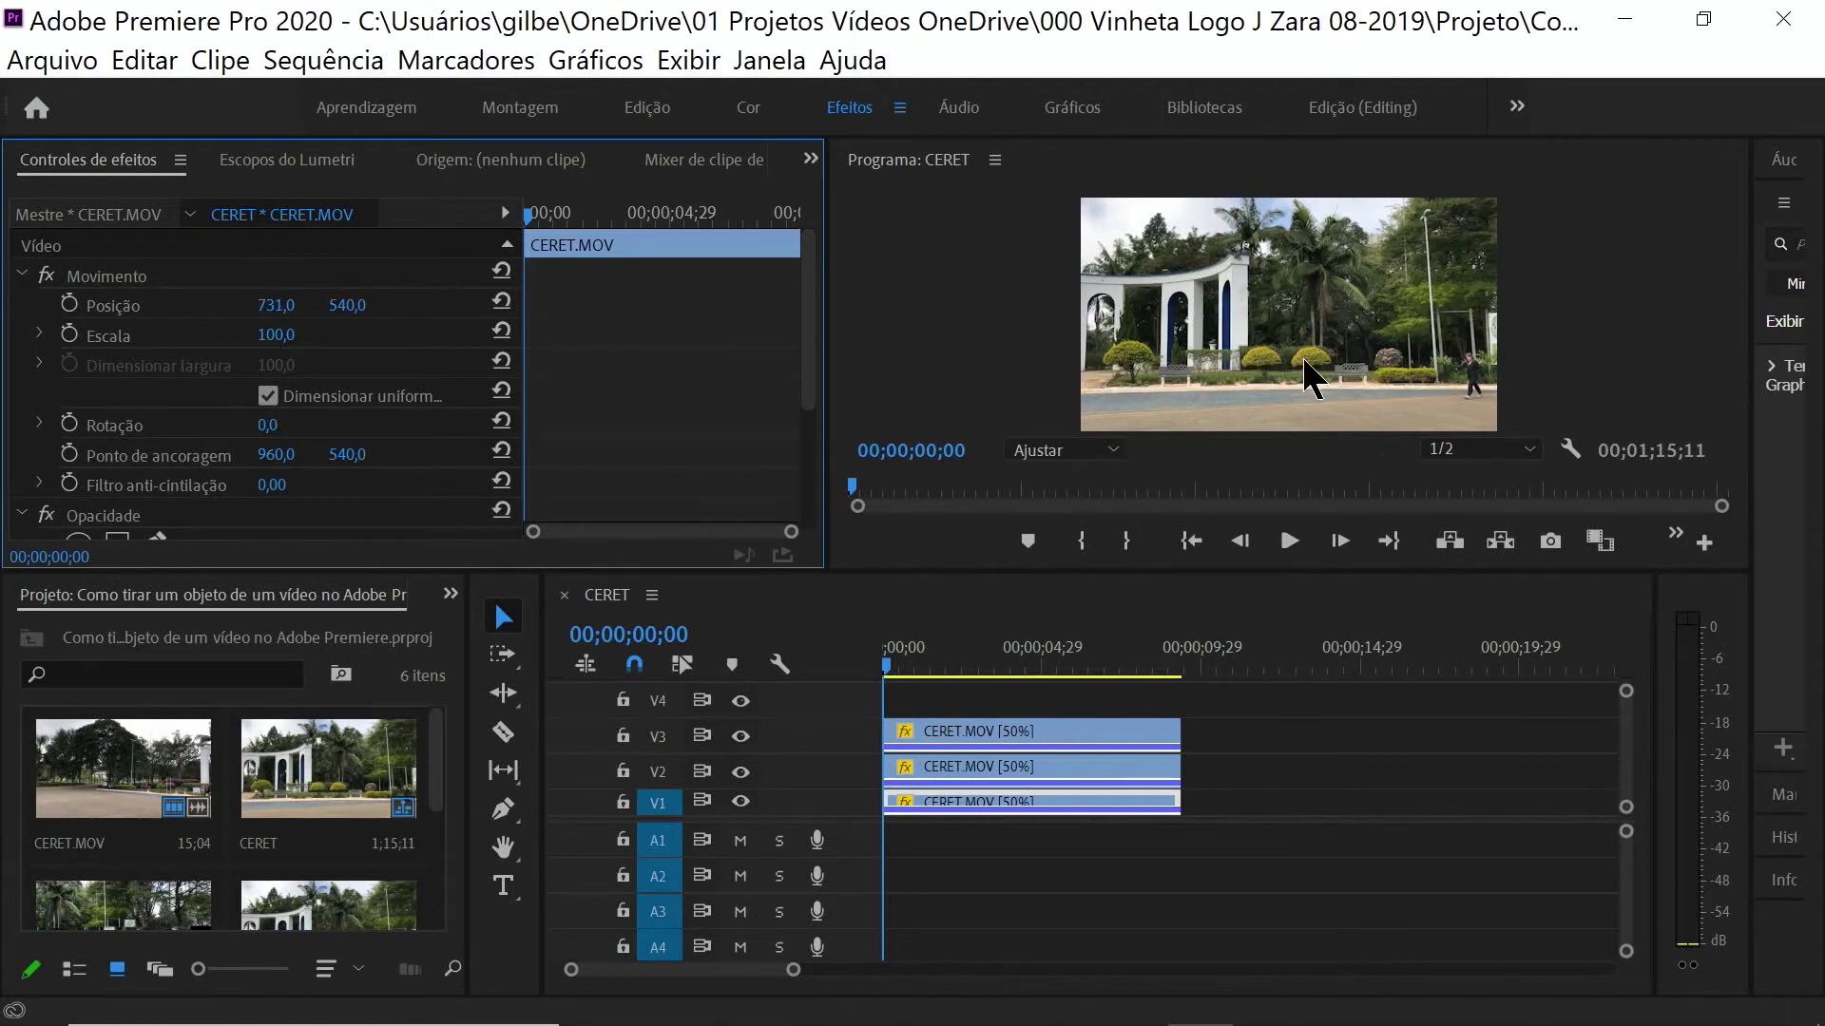
pyautogui.click(1086, 771)
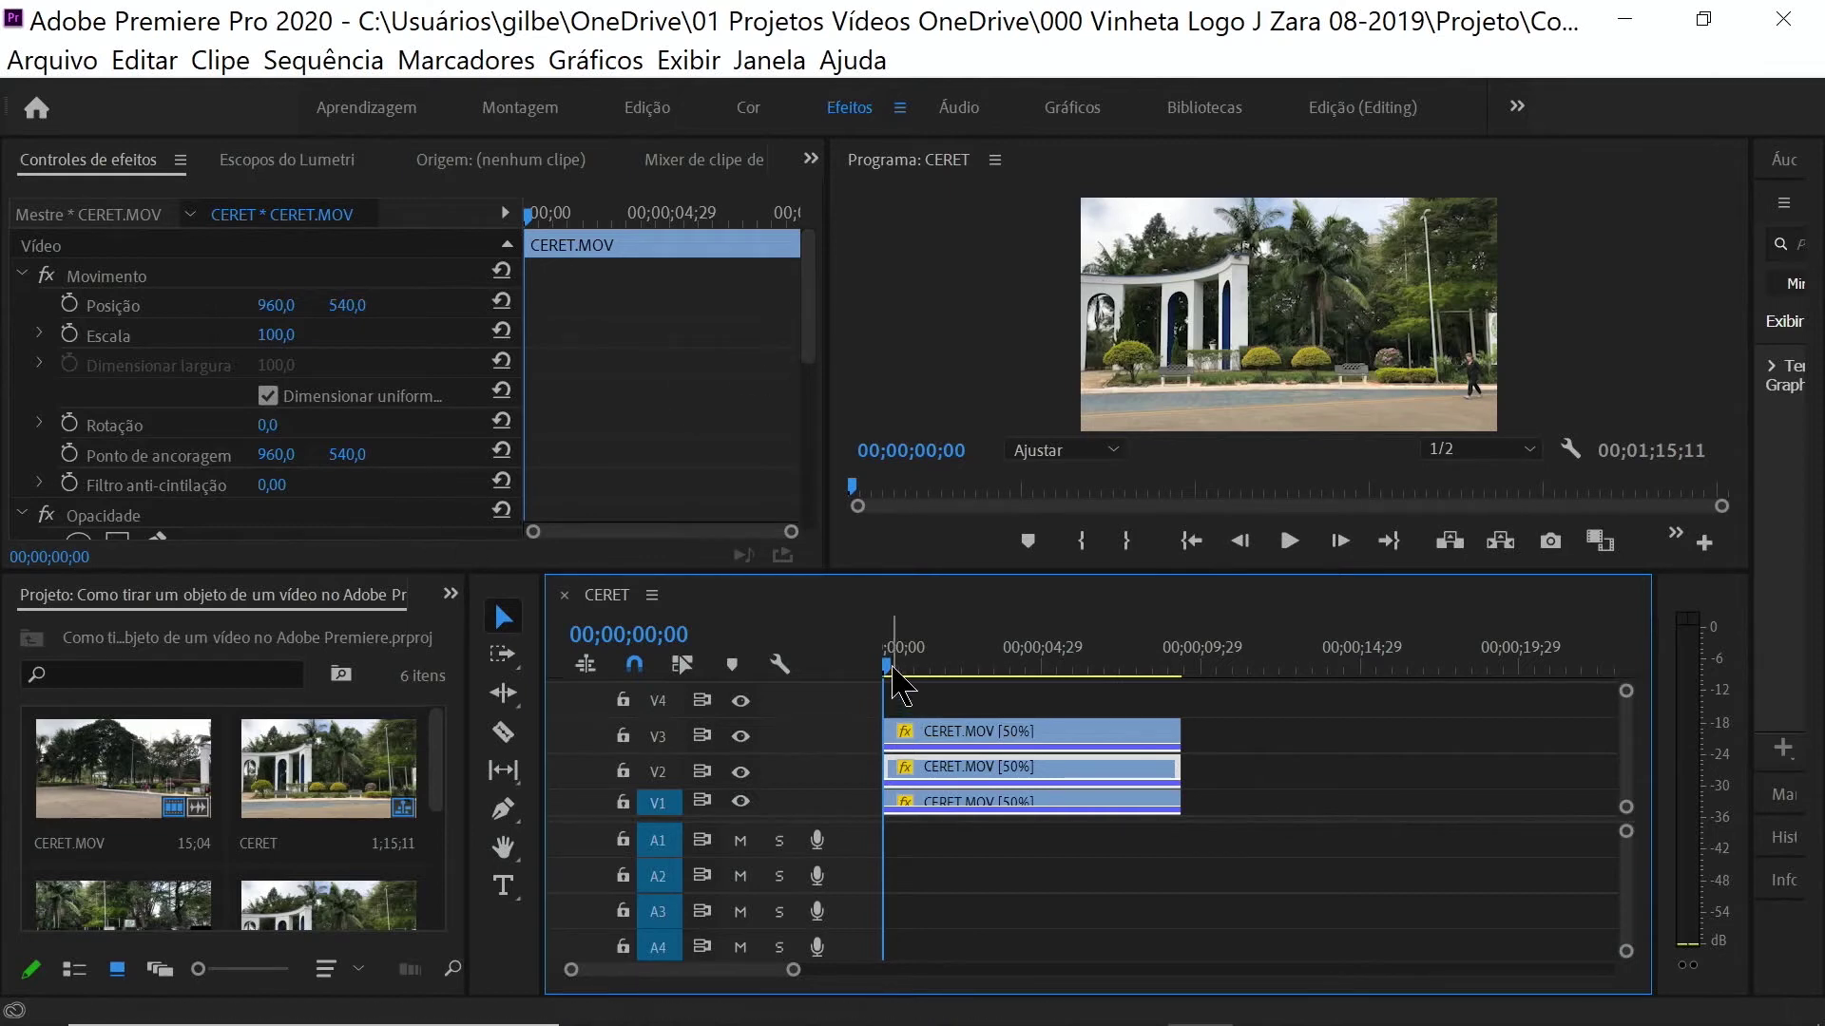
pyautogui.click(532, 233)
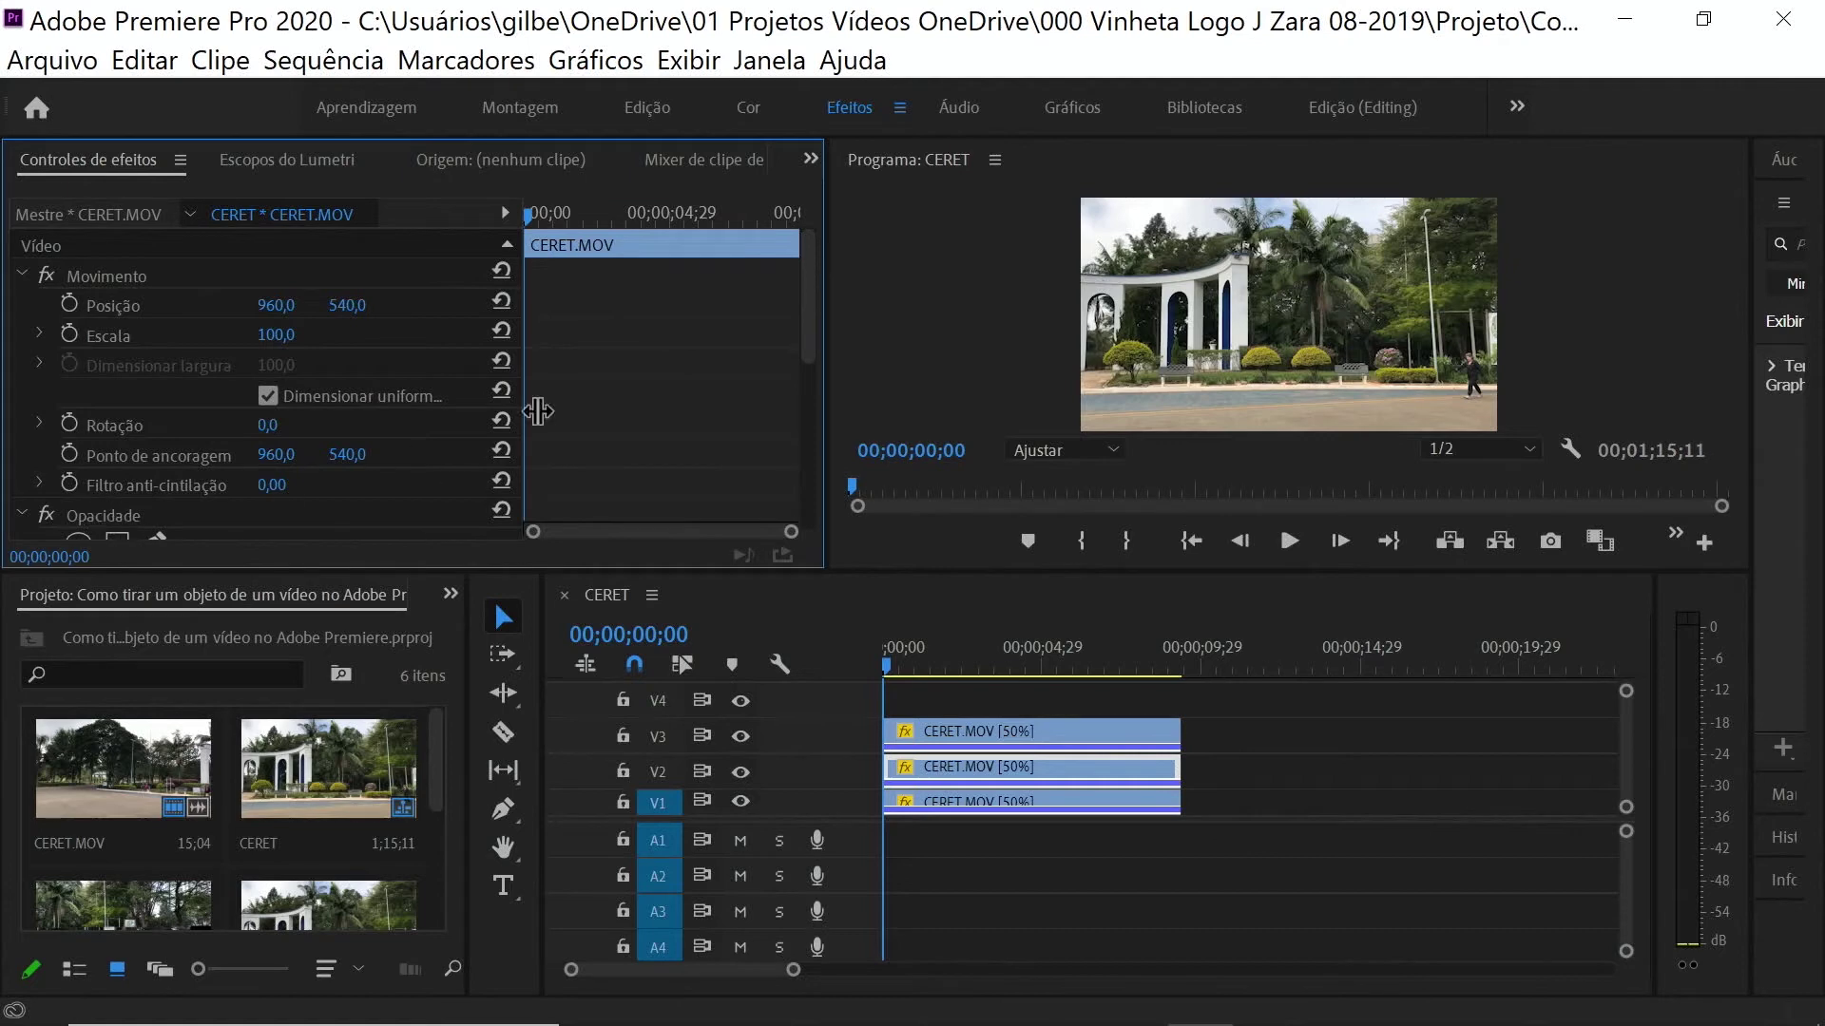
pyautogui.moveTo(805, 345); pyautogui.dragTo(810, 437)
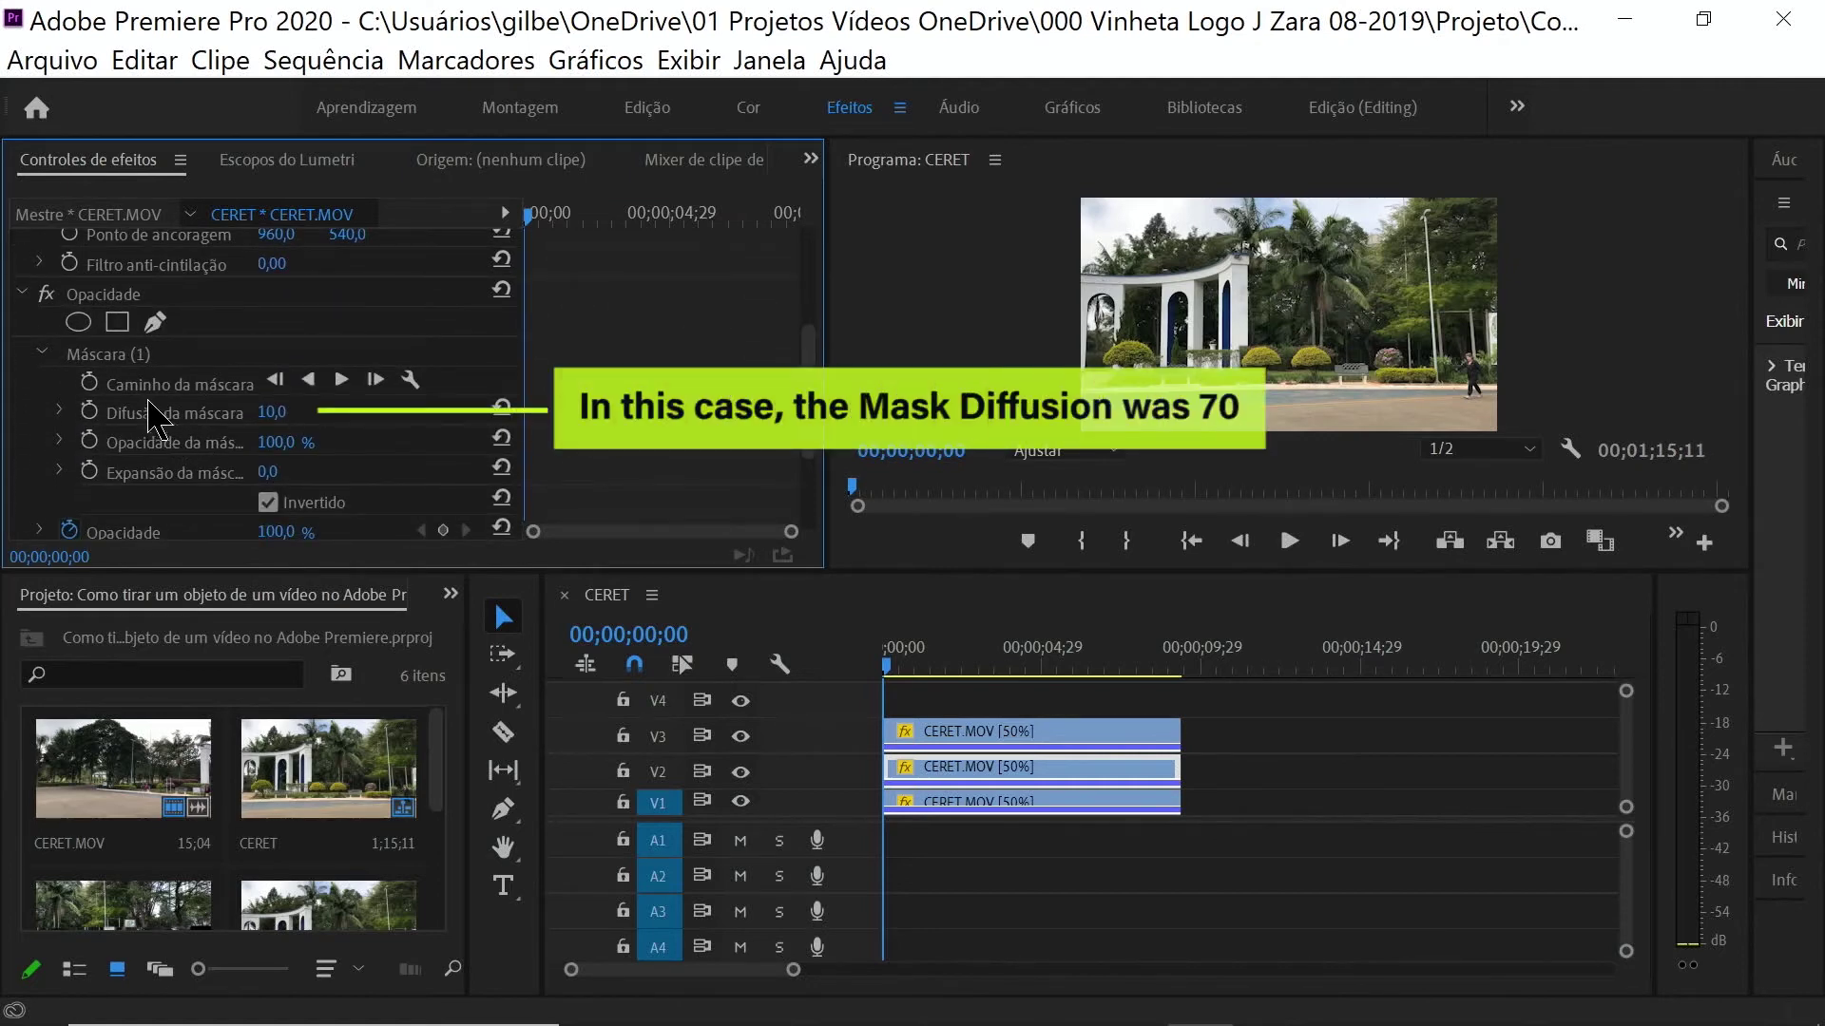
# Step: Set a starting Caminho da máscara keyframe and maximize the Program monitor
pyautogui.click(90, 384)
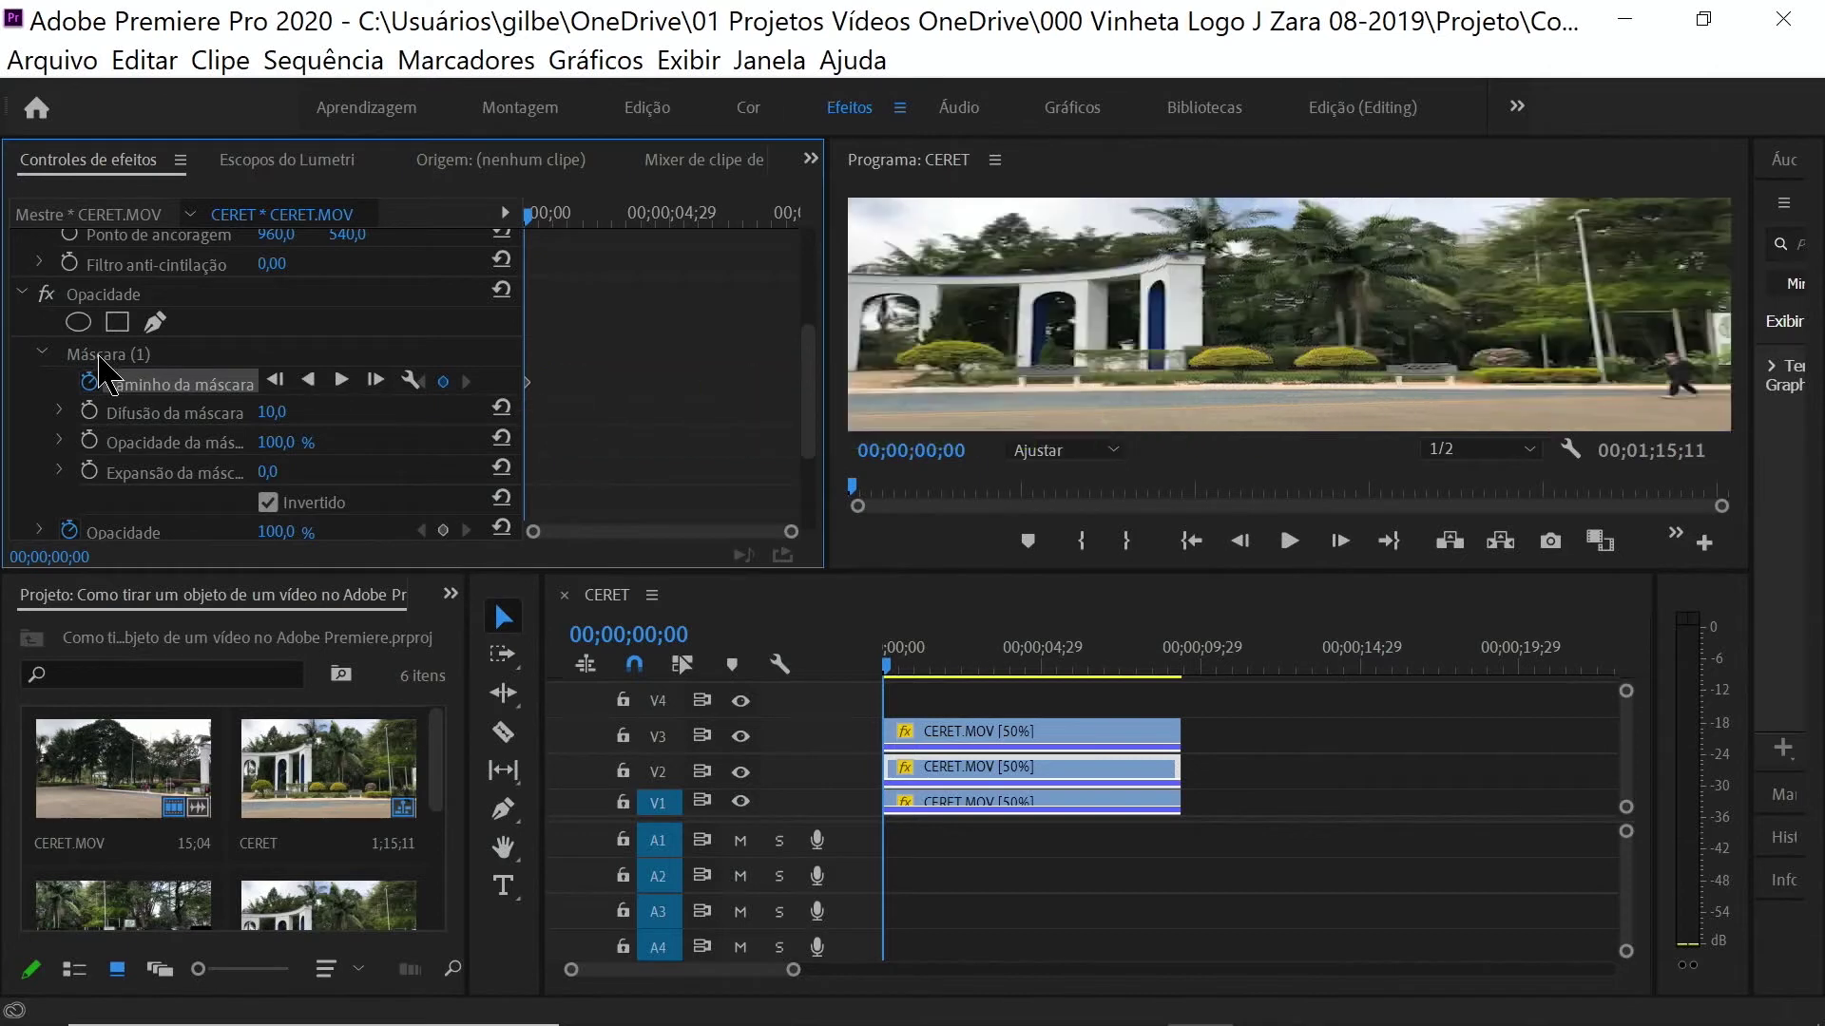
pyautogui.click(99, 357)
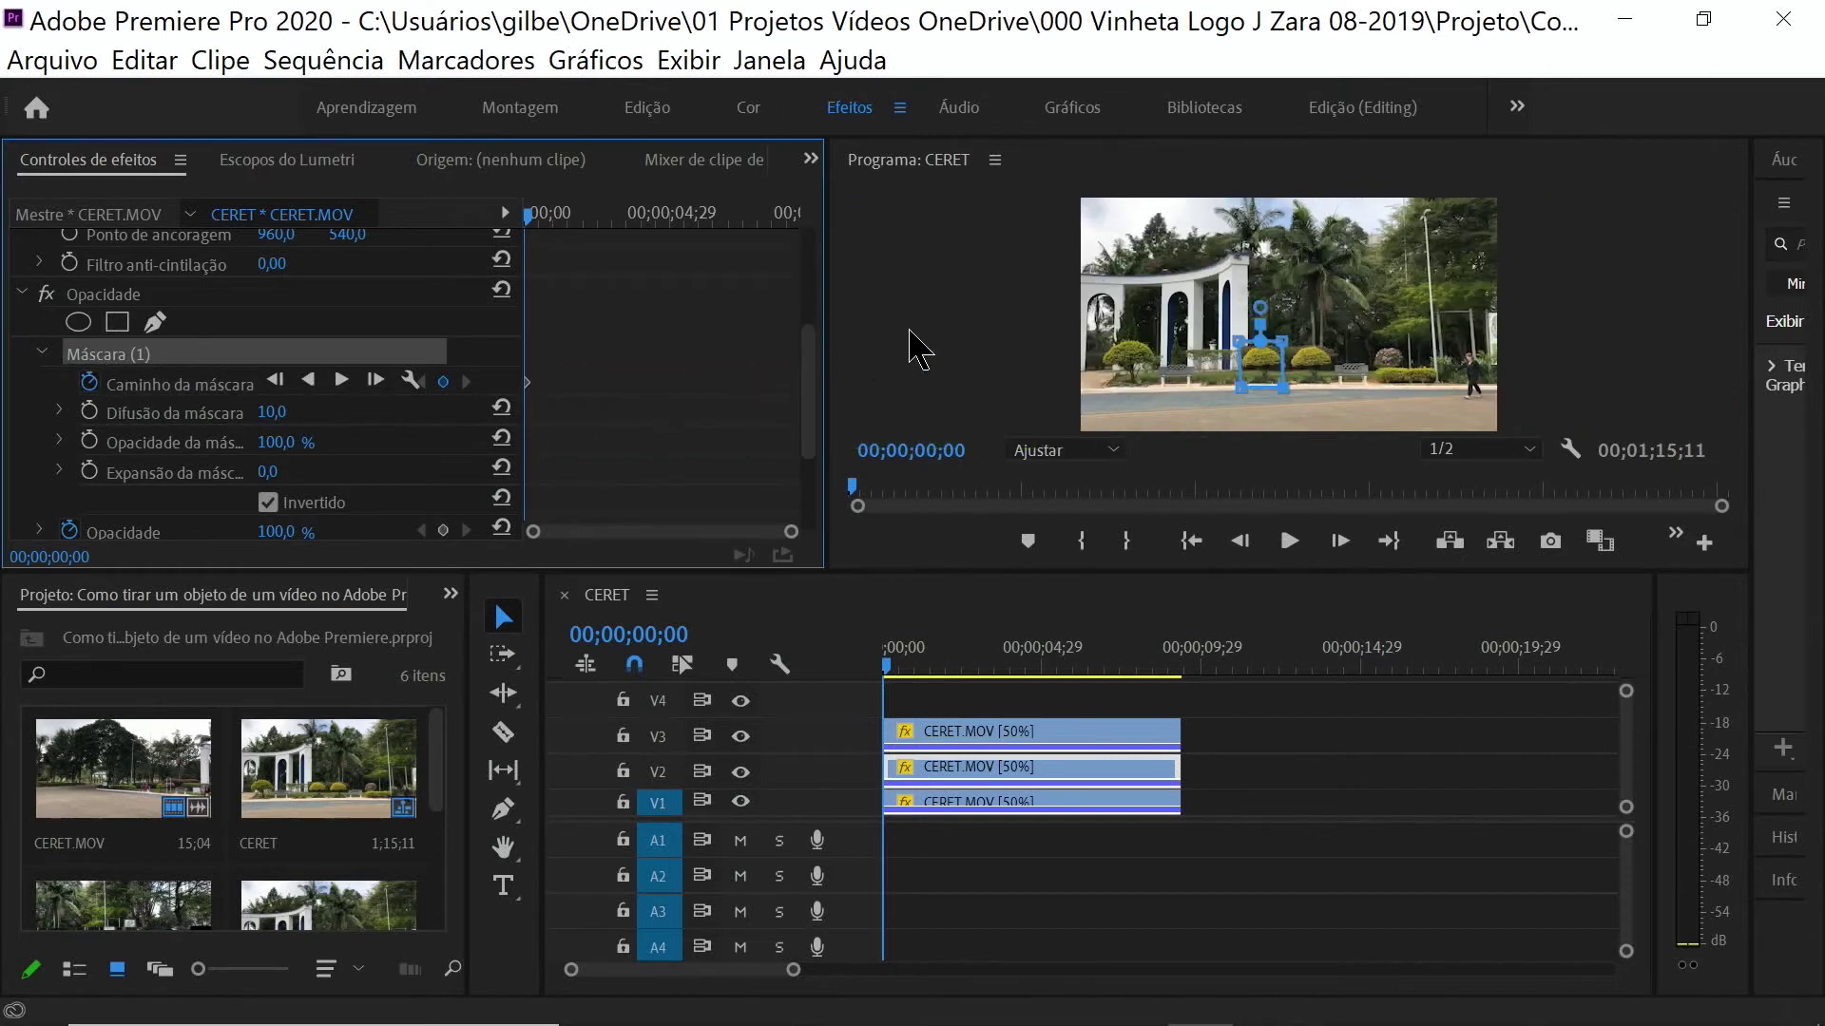
pyautogui.click(939, 317)
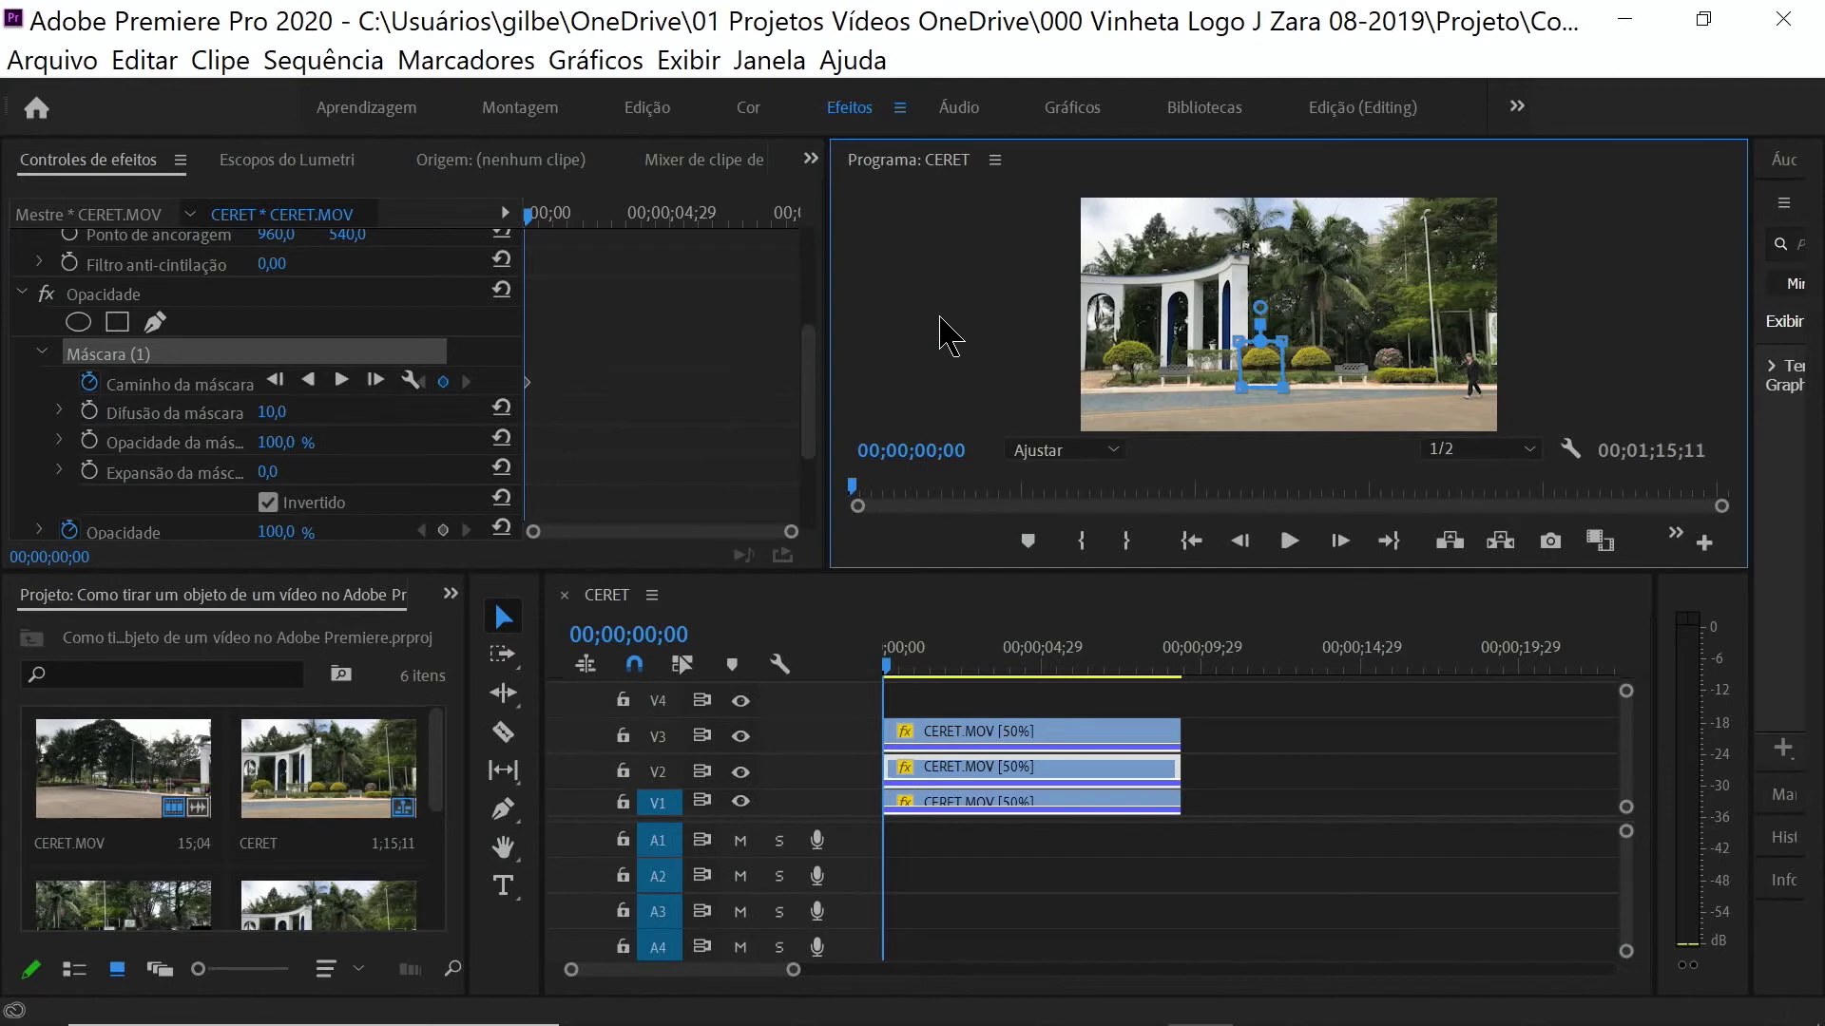
pyautogui.press('`')
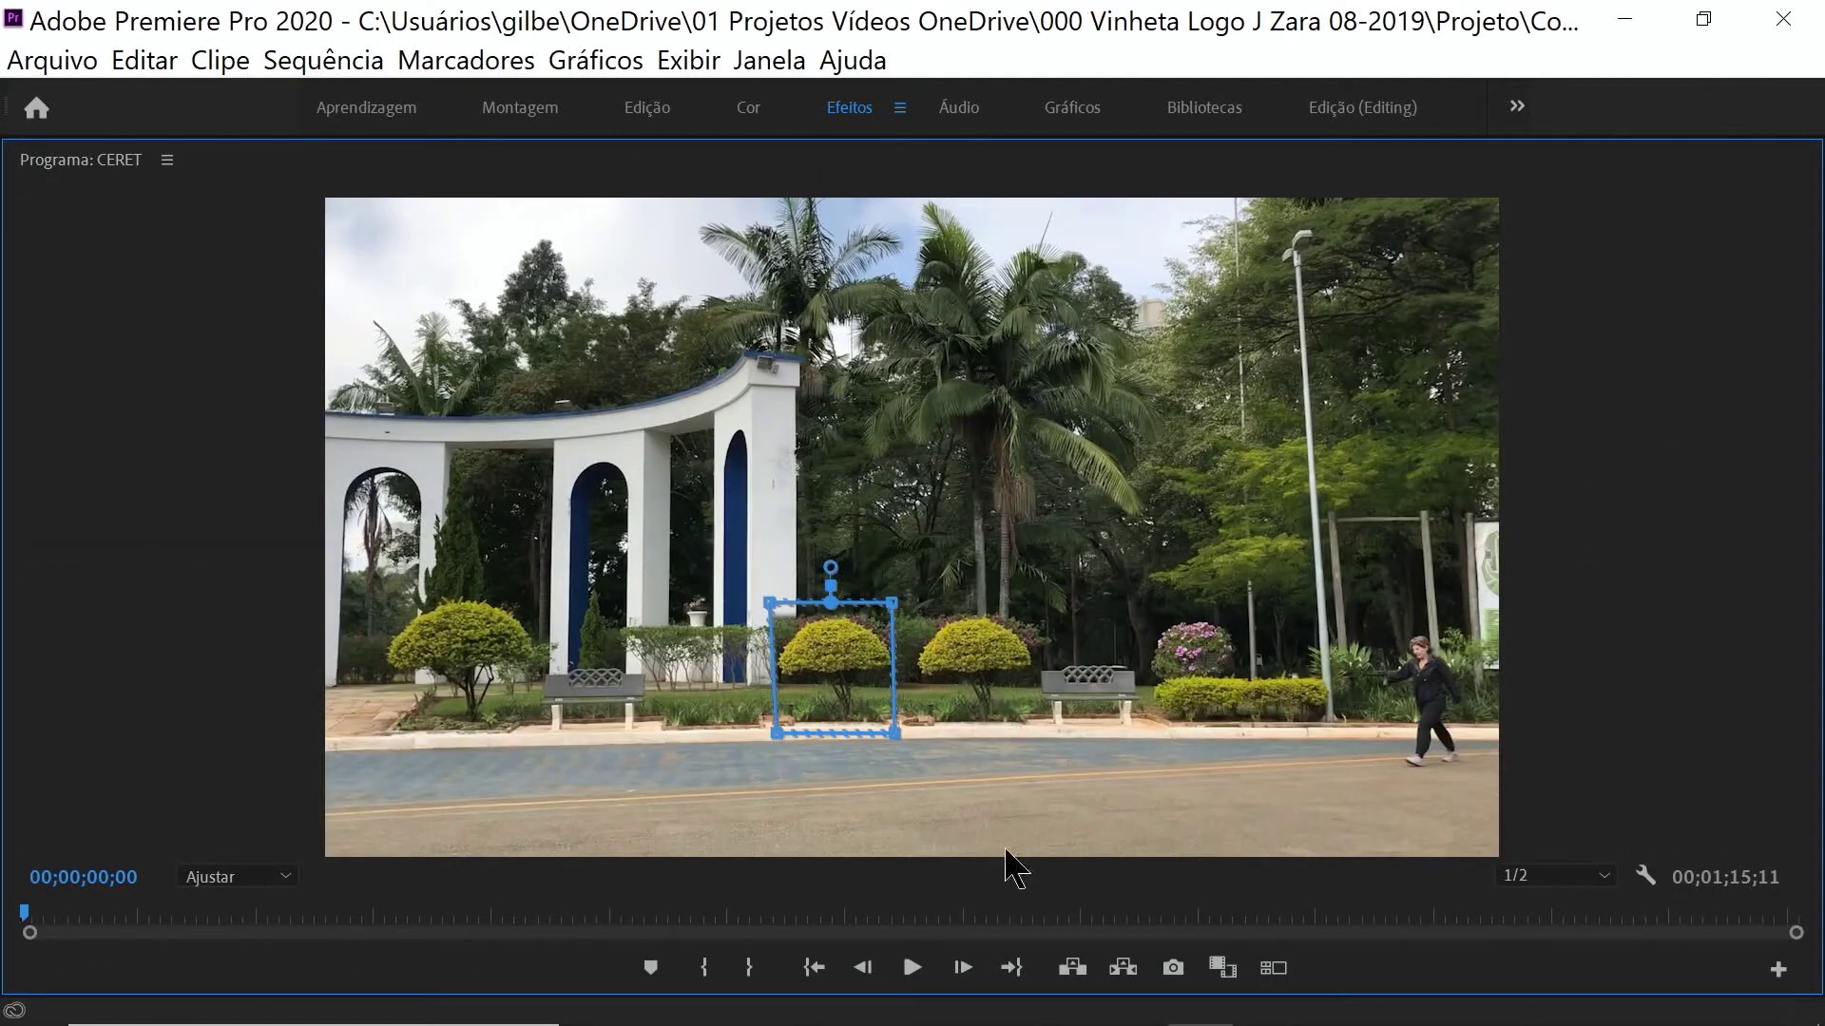
# Step: Step through frames to 00;00;00;07, shifting the mask left over the bush at each frame
pyautogui.click(962, 969)
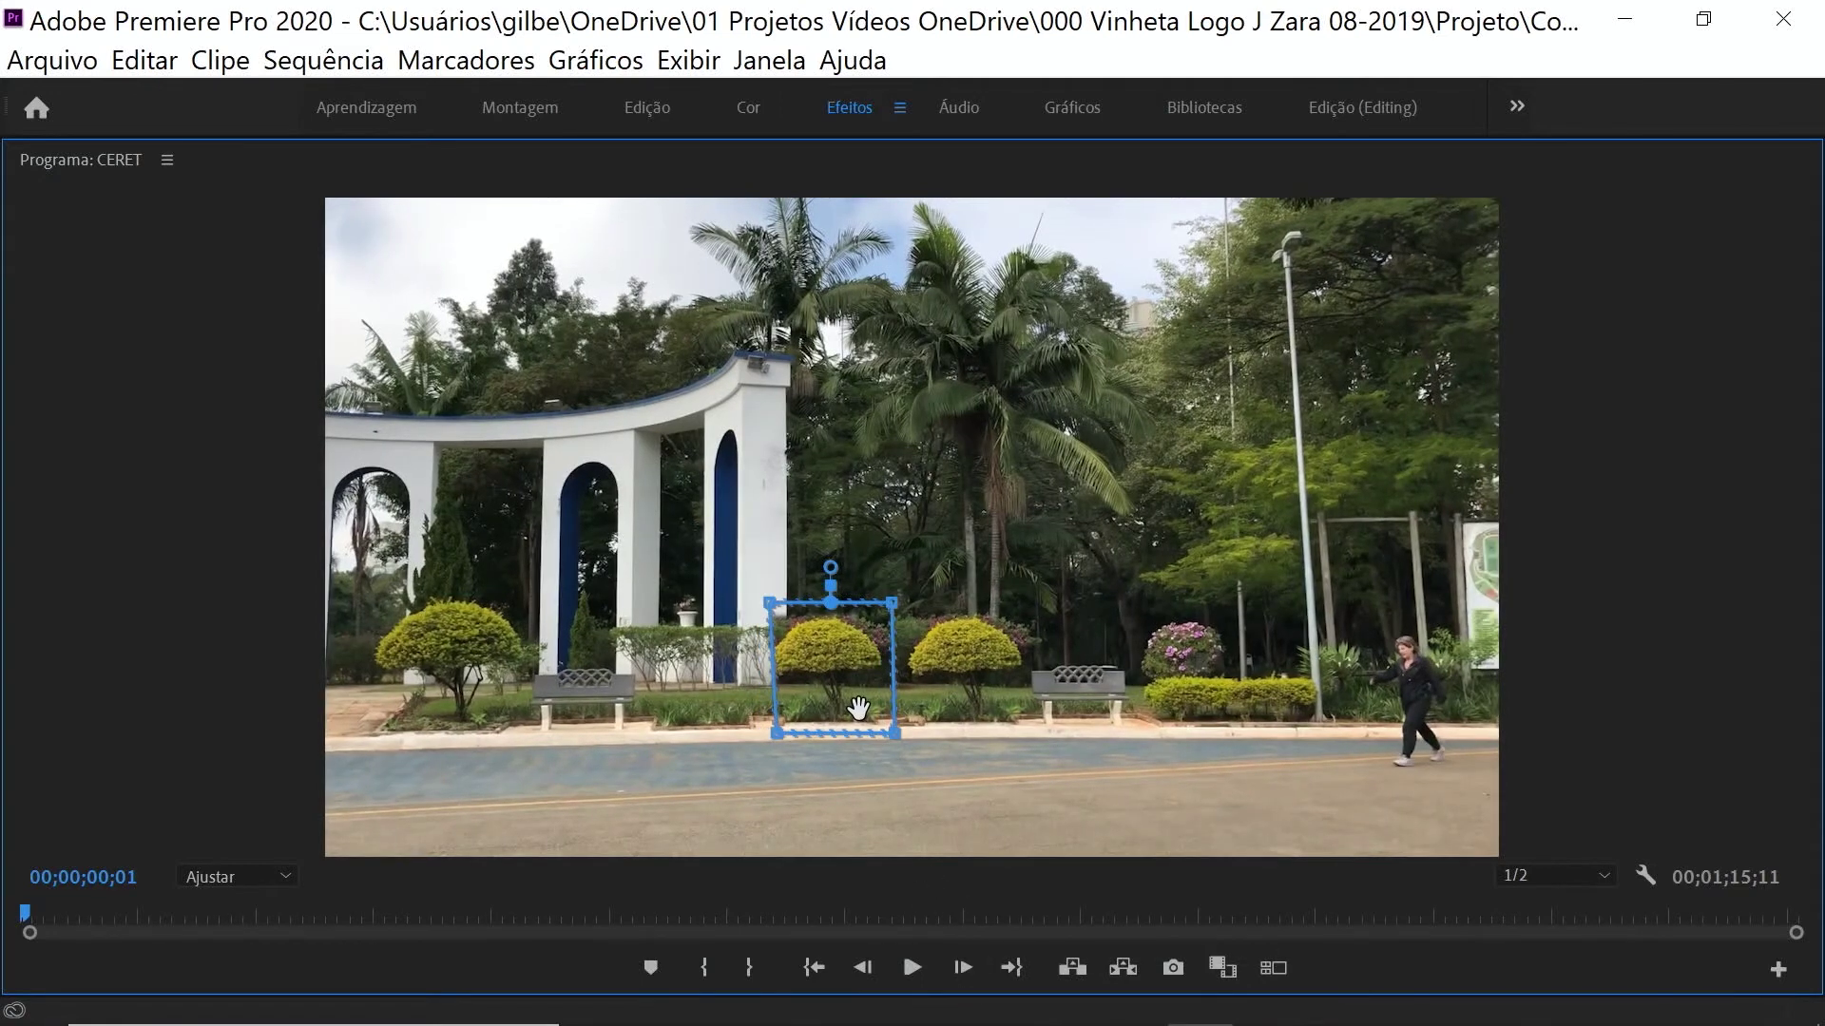
pyautogui.moveTo(859, 708); pyautogui.dragTo(848, 708)
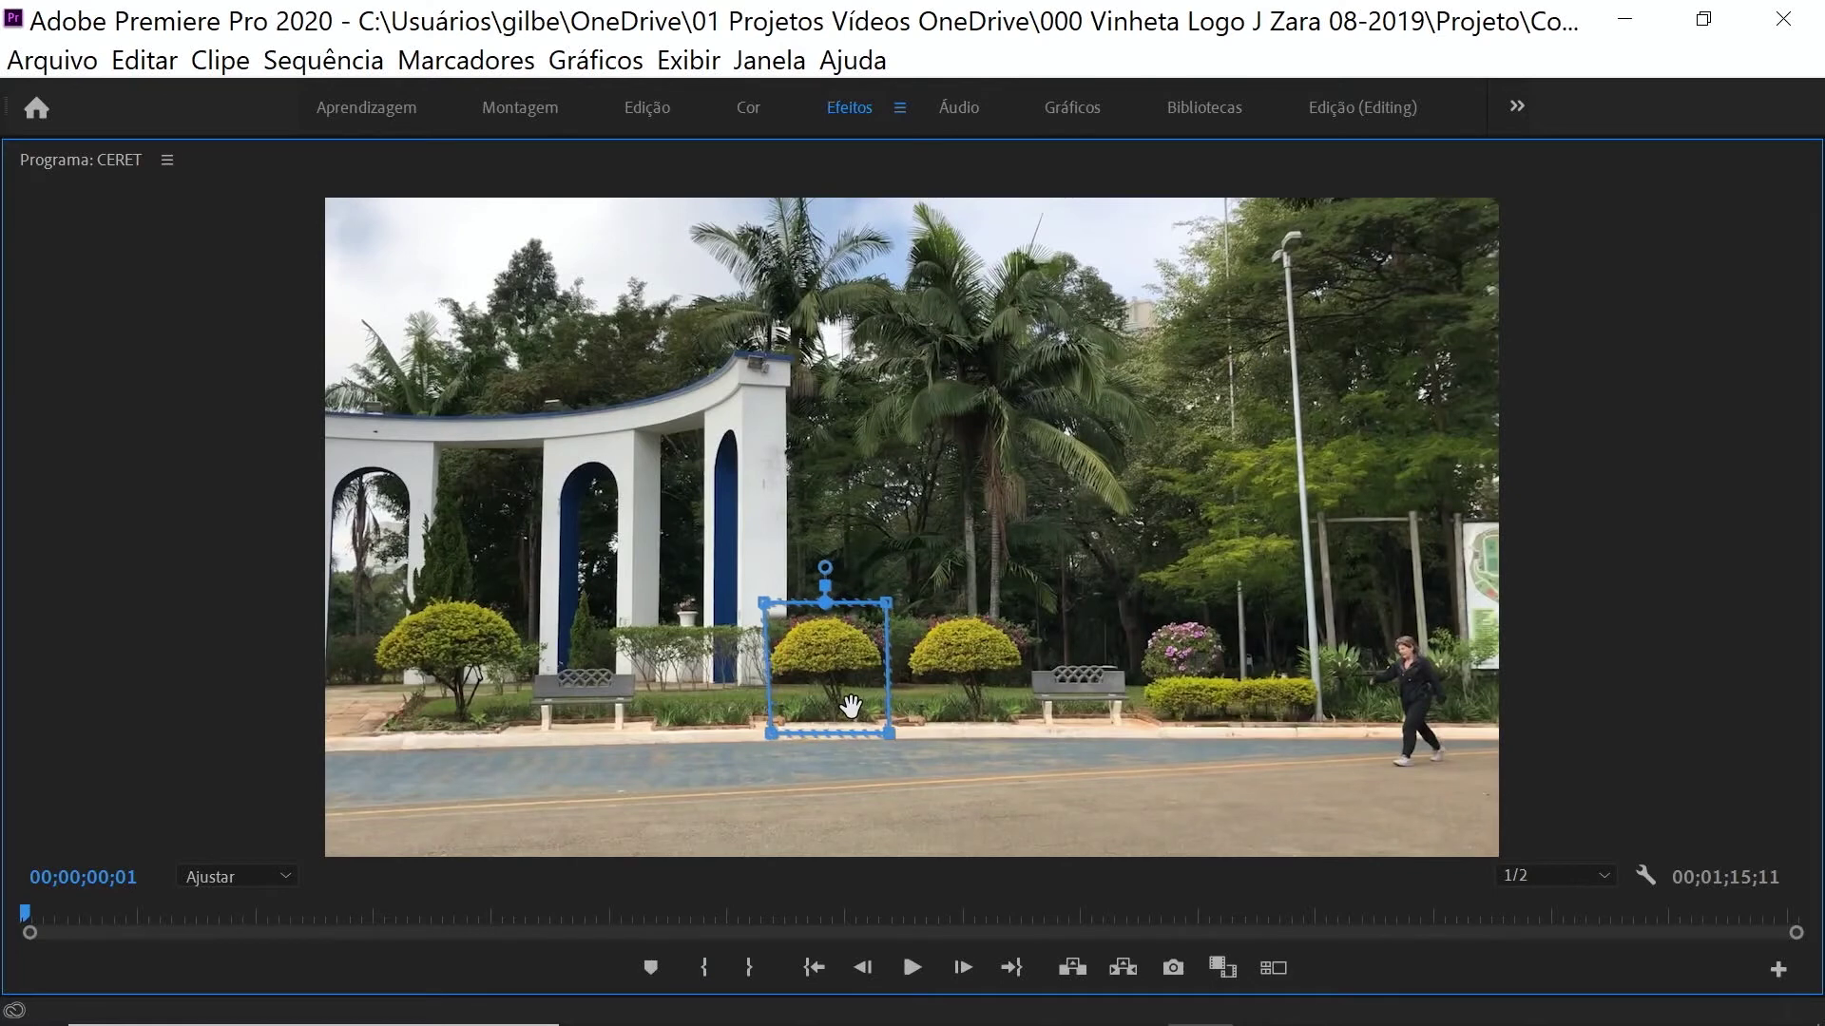
pyautogui.click(962, 967)
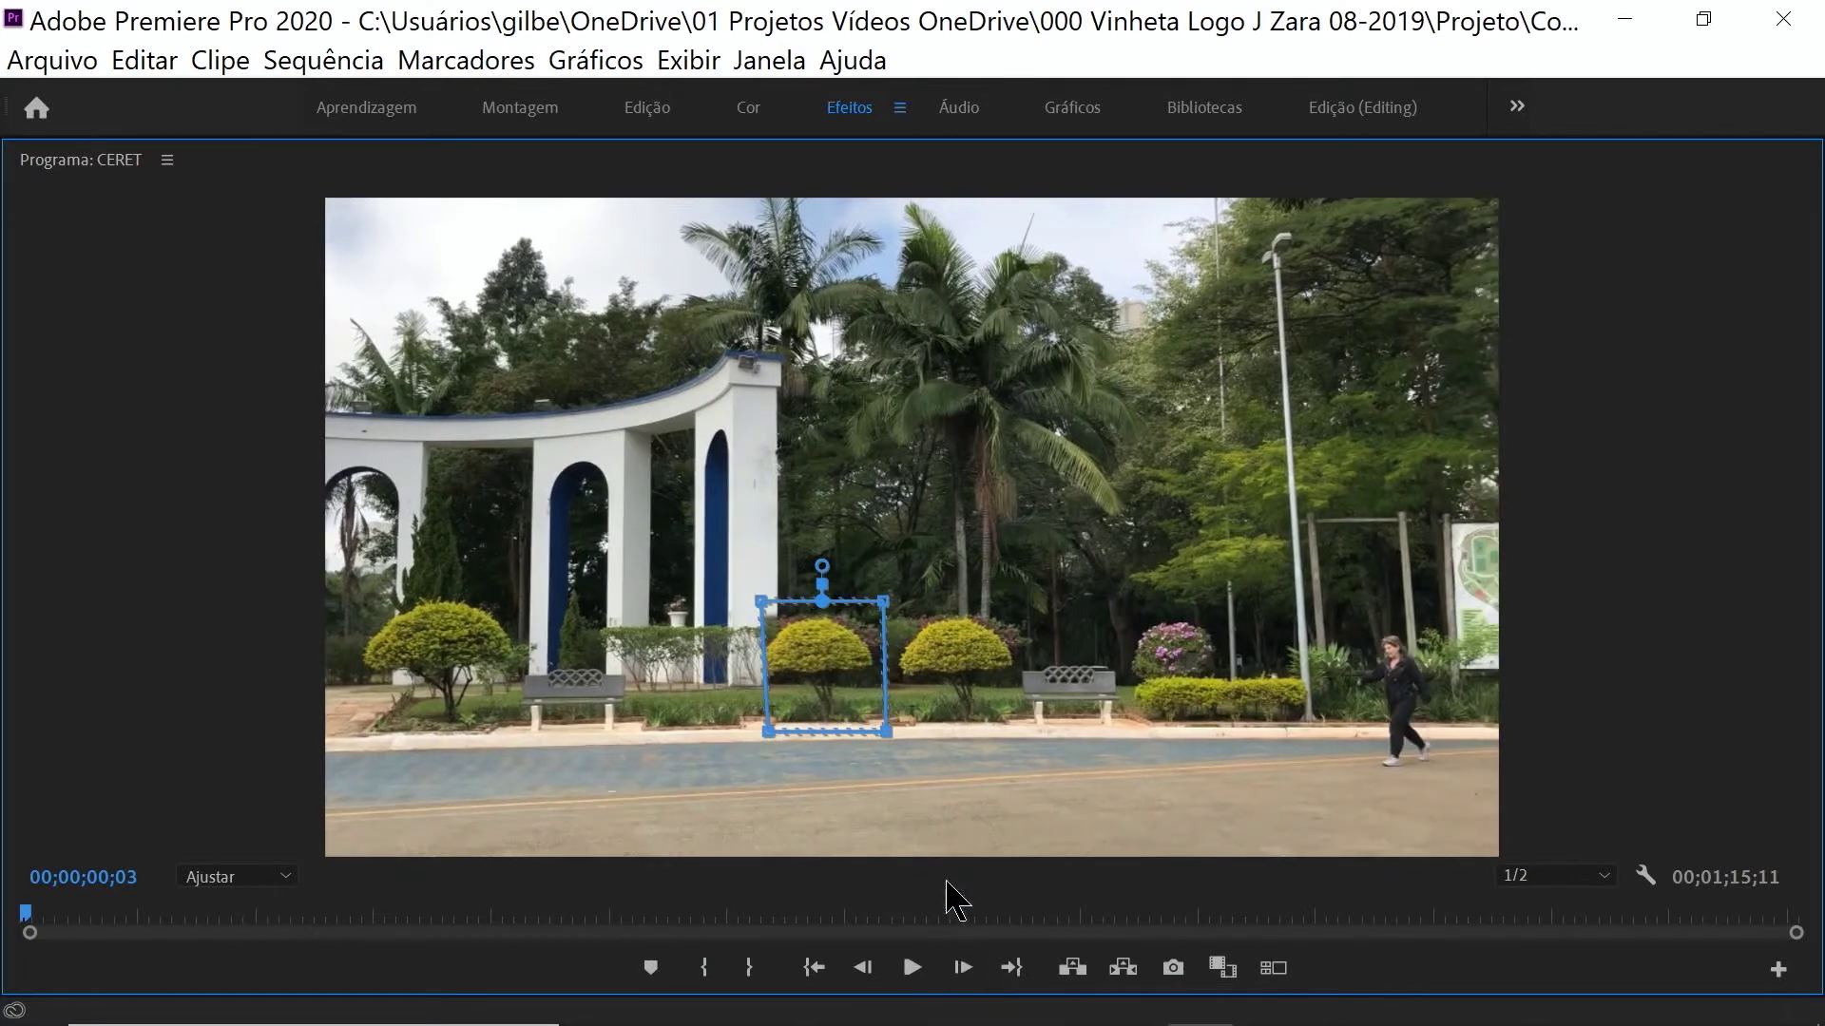
pyautogui.moveTo(842, 706); pyautogui.dragTo(835, 706)
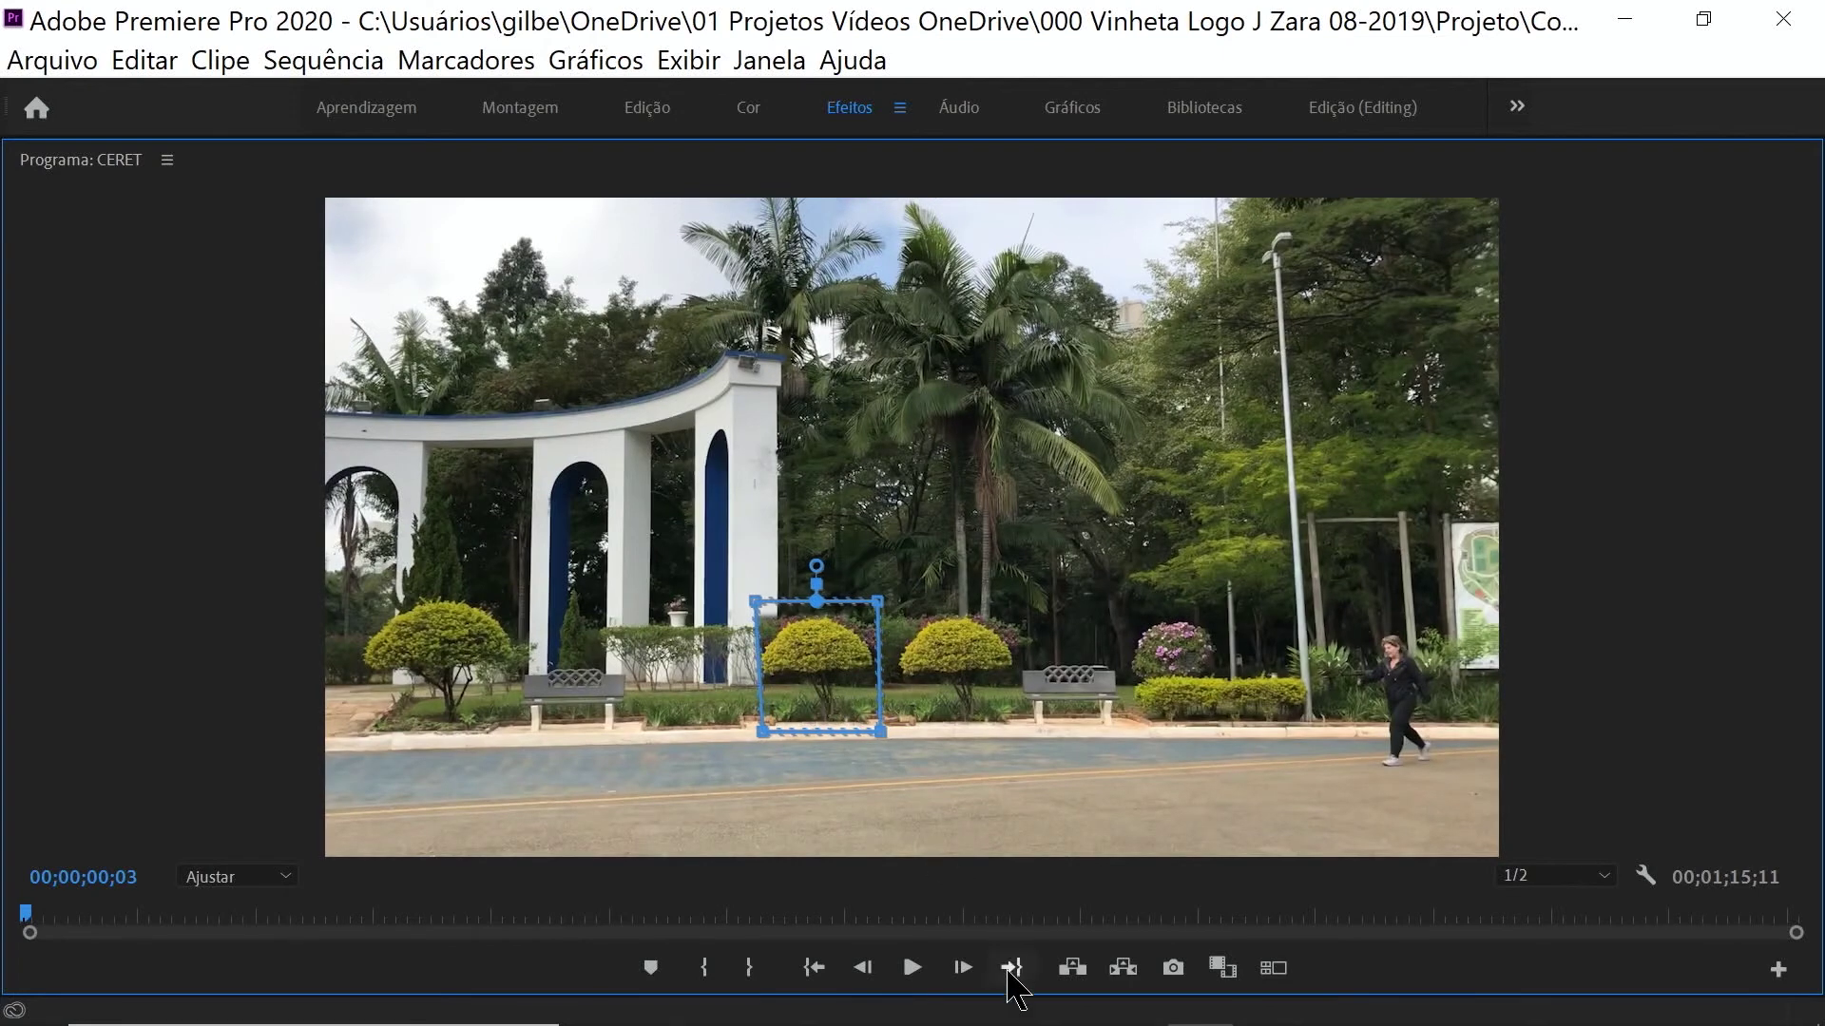
pyautogui.doubleClick(963, 968)
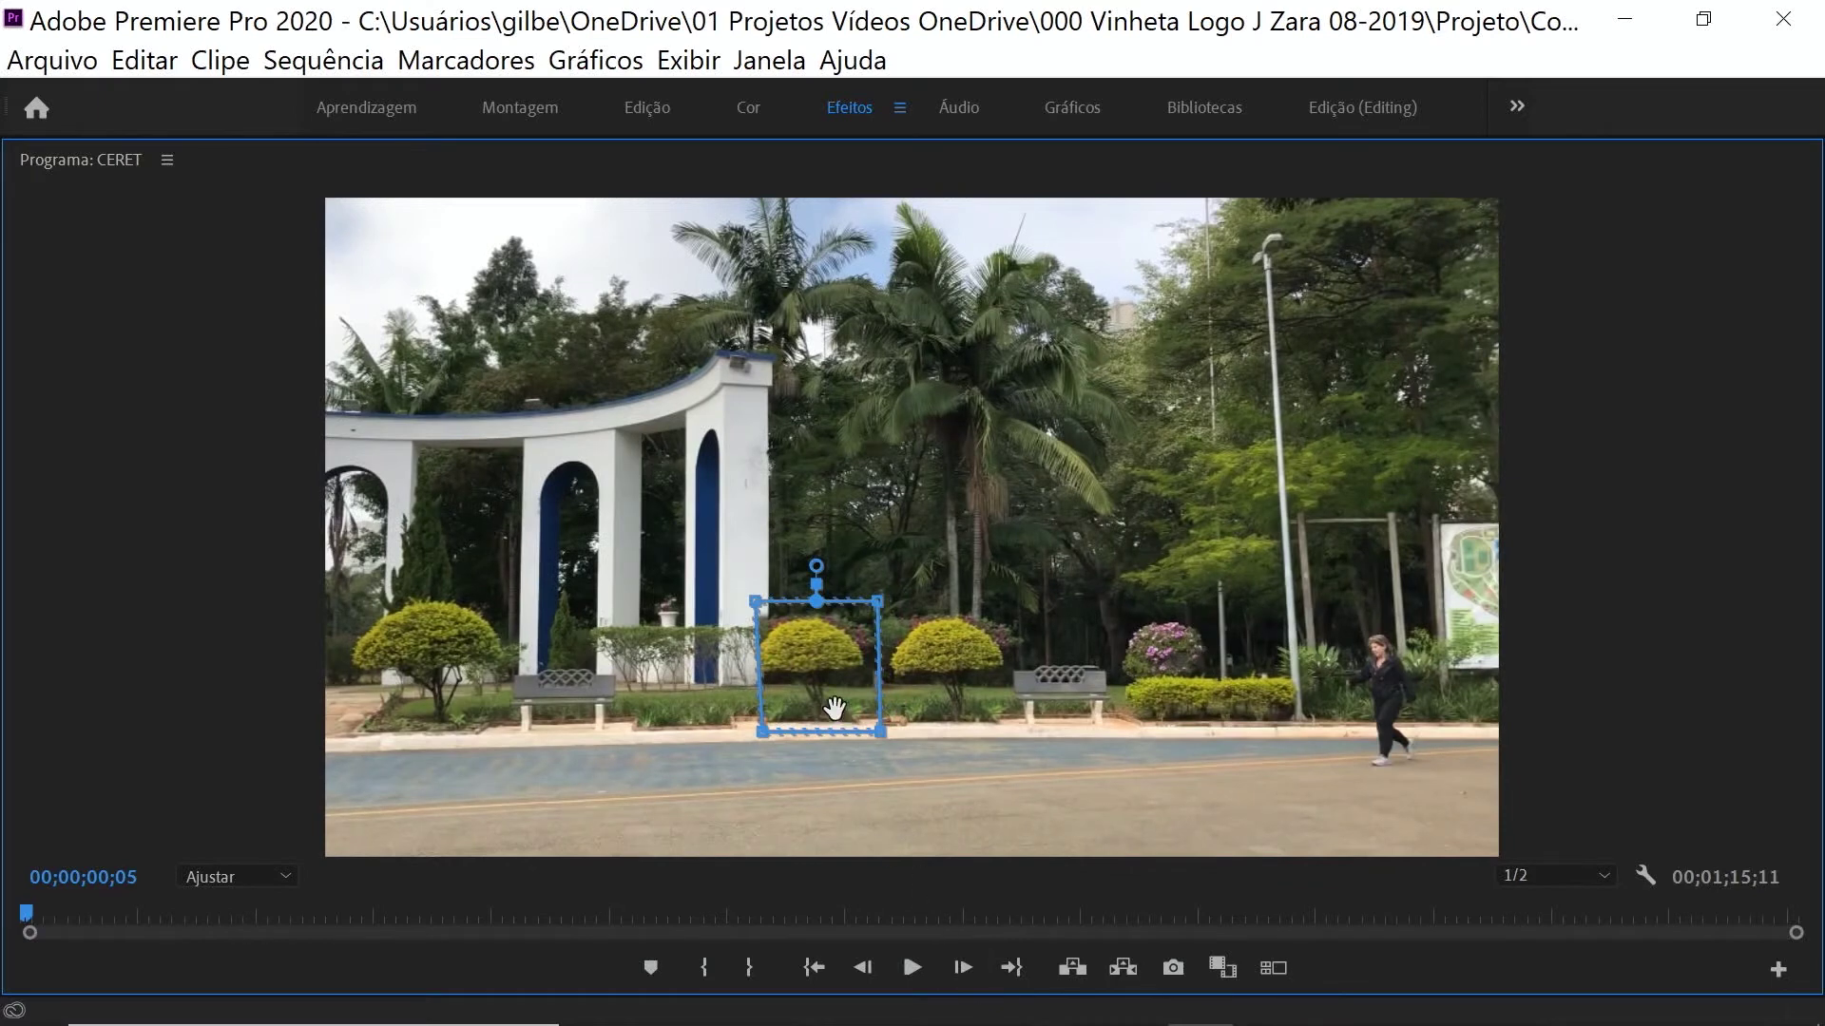
pyautogui.moveTo(835, 708); pyautogui.dragTo(827, 707)
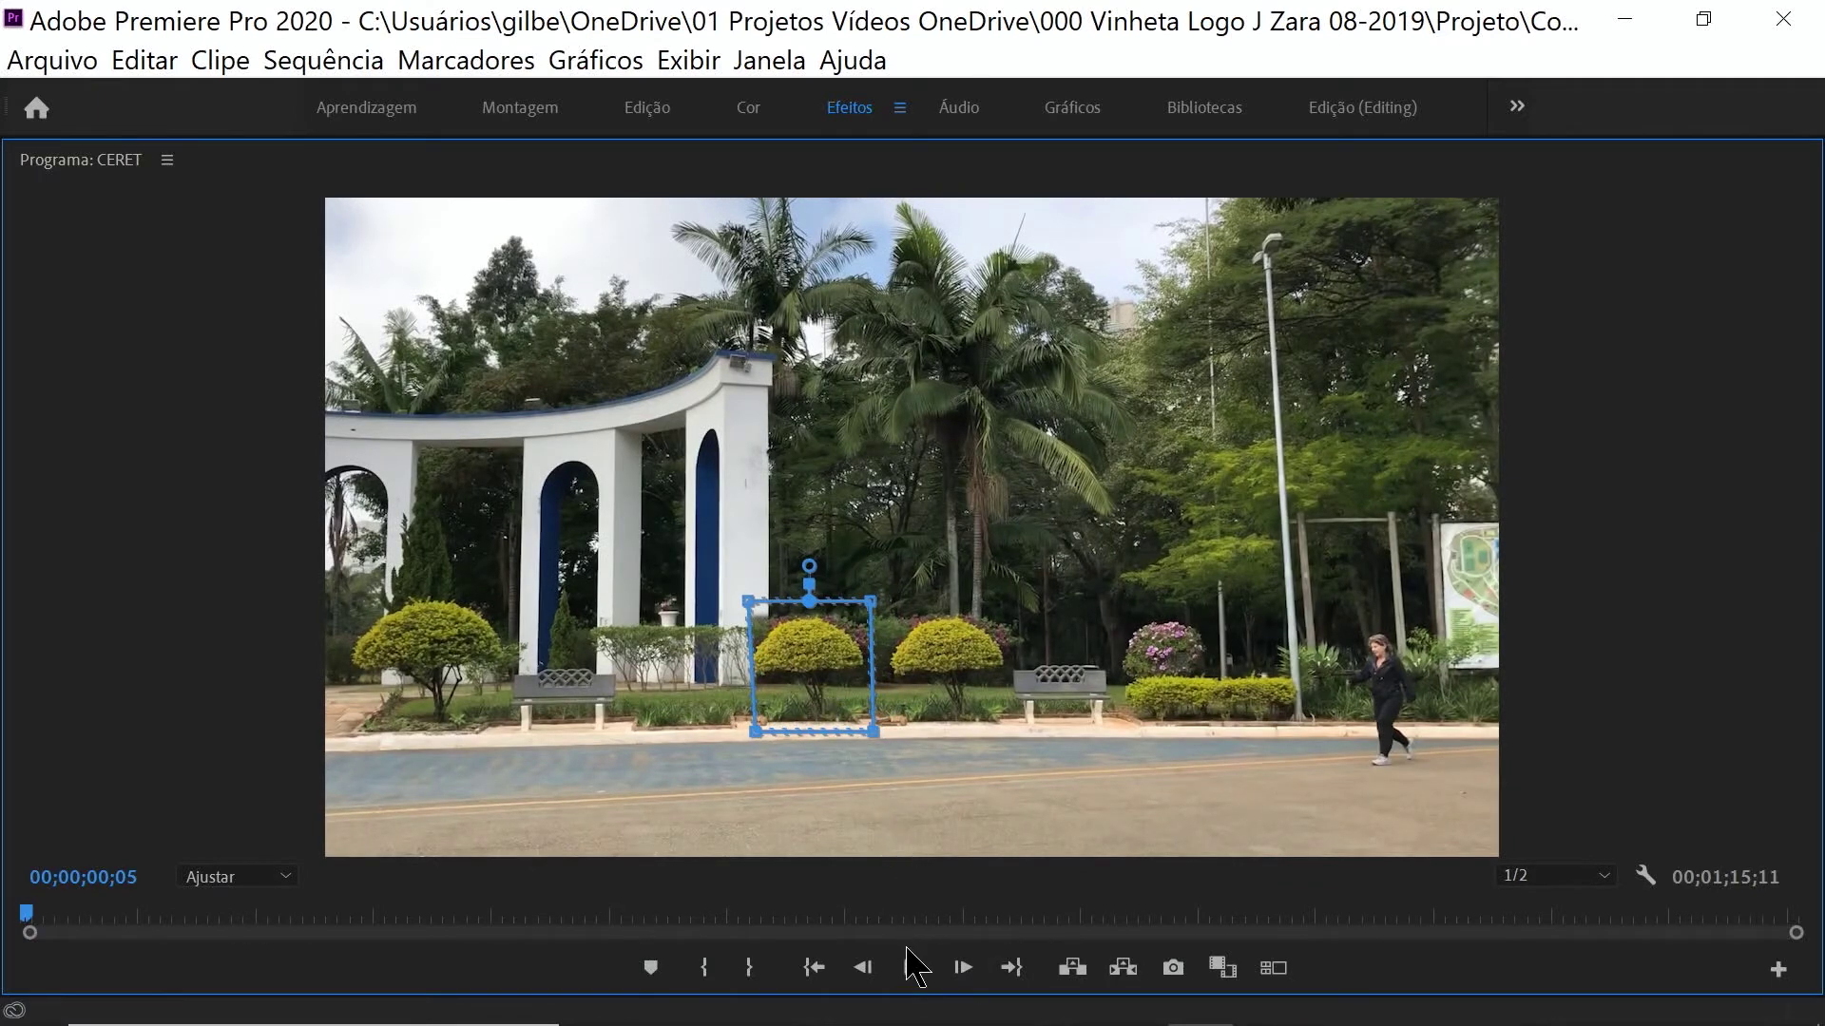
pyautogui.click(26, 907)
pyautogui.click(963, 967)
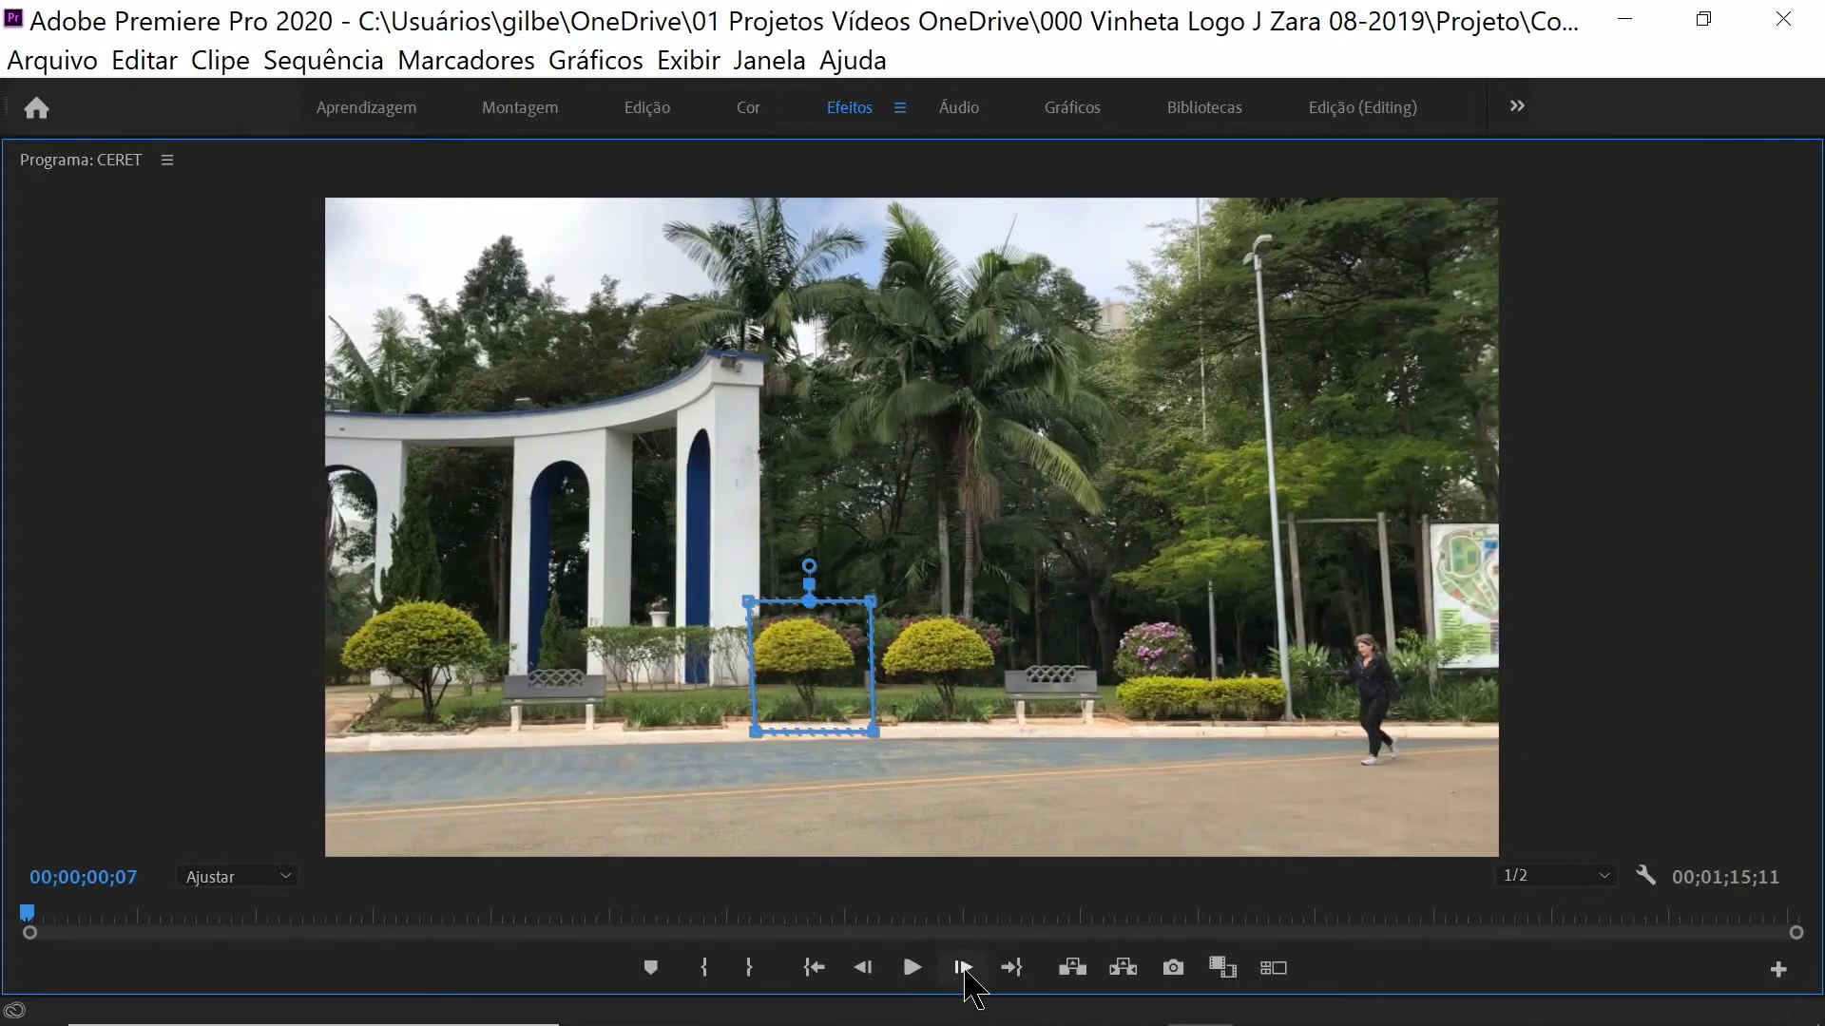
pyautogui.moveTo(823, 696); pyautogui.dragTo(814, 697)
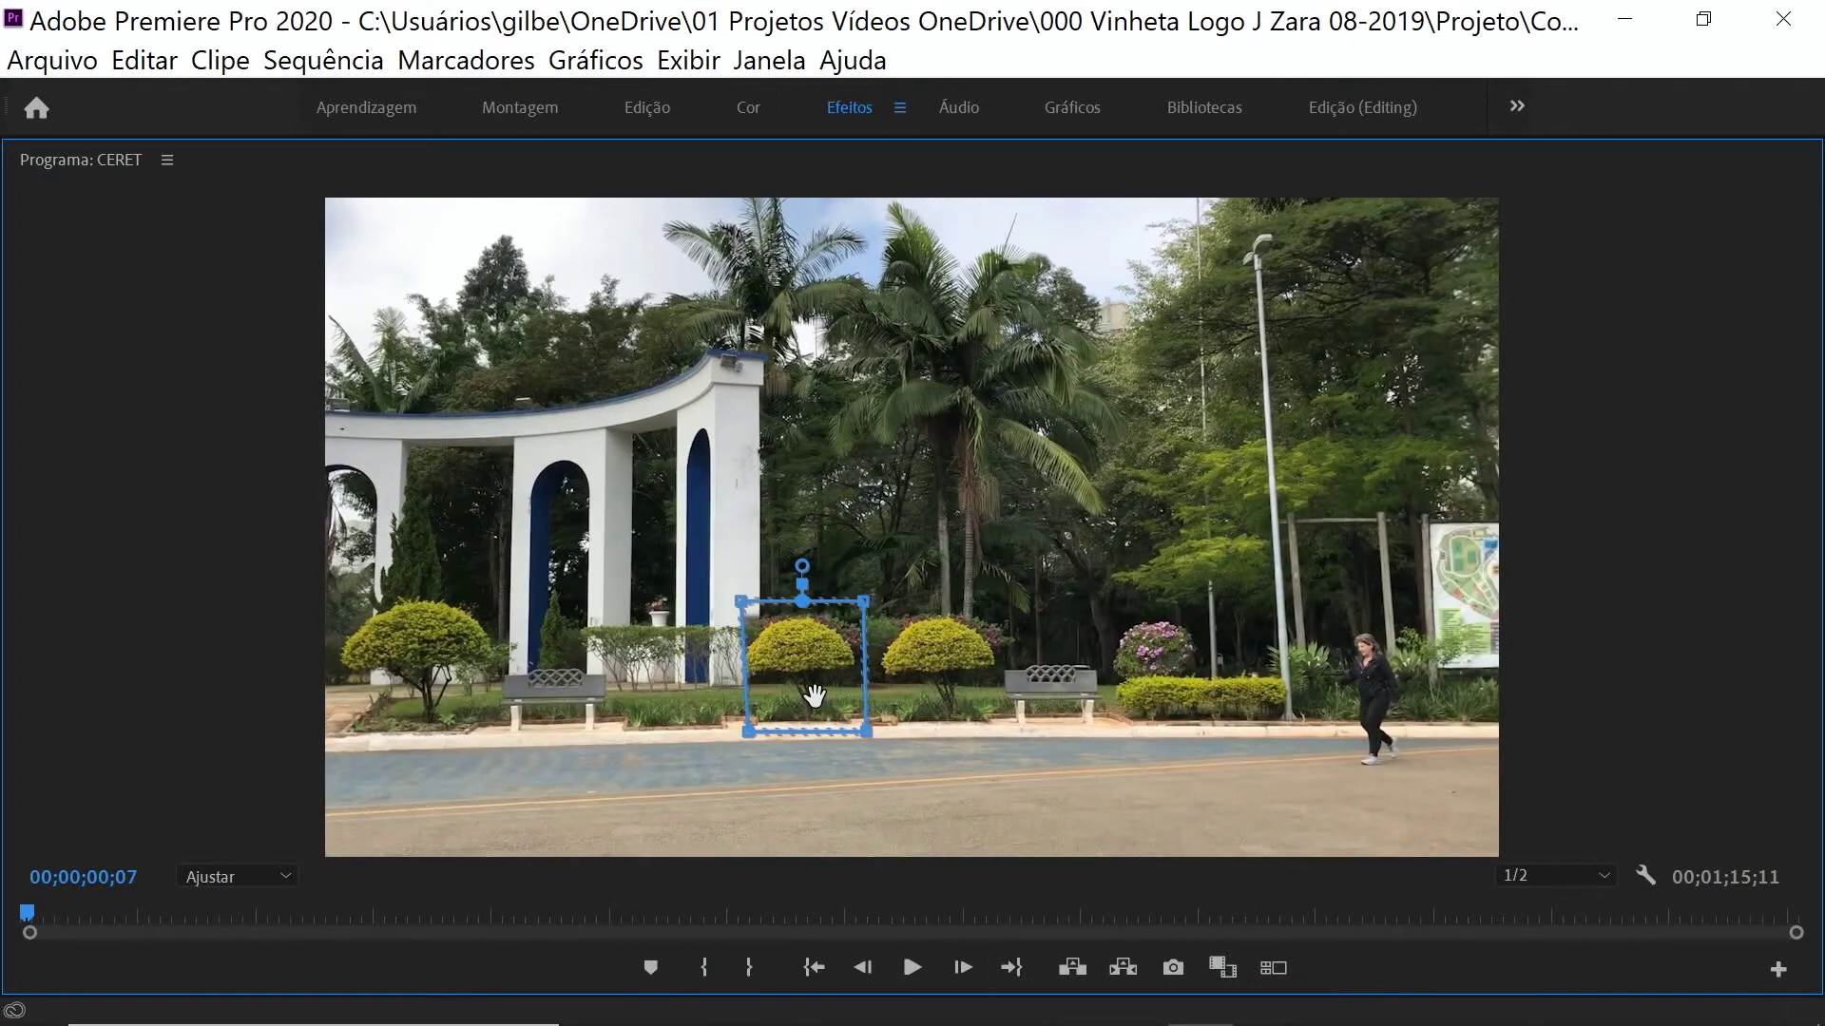
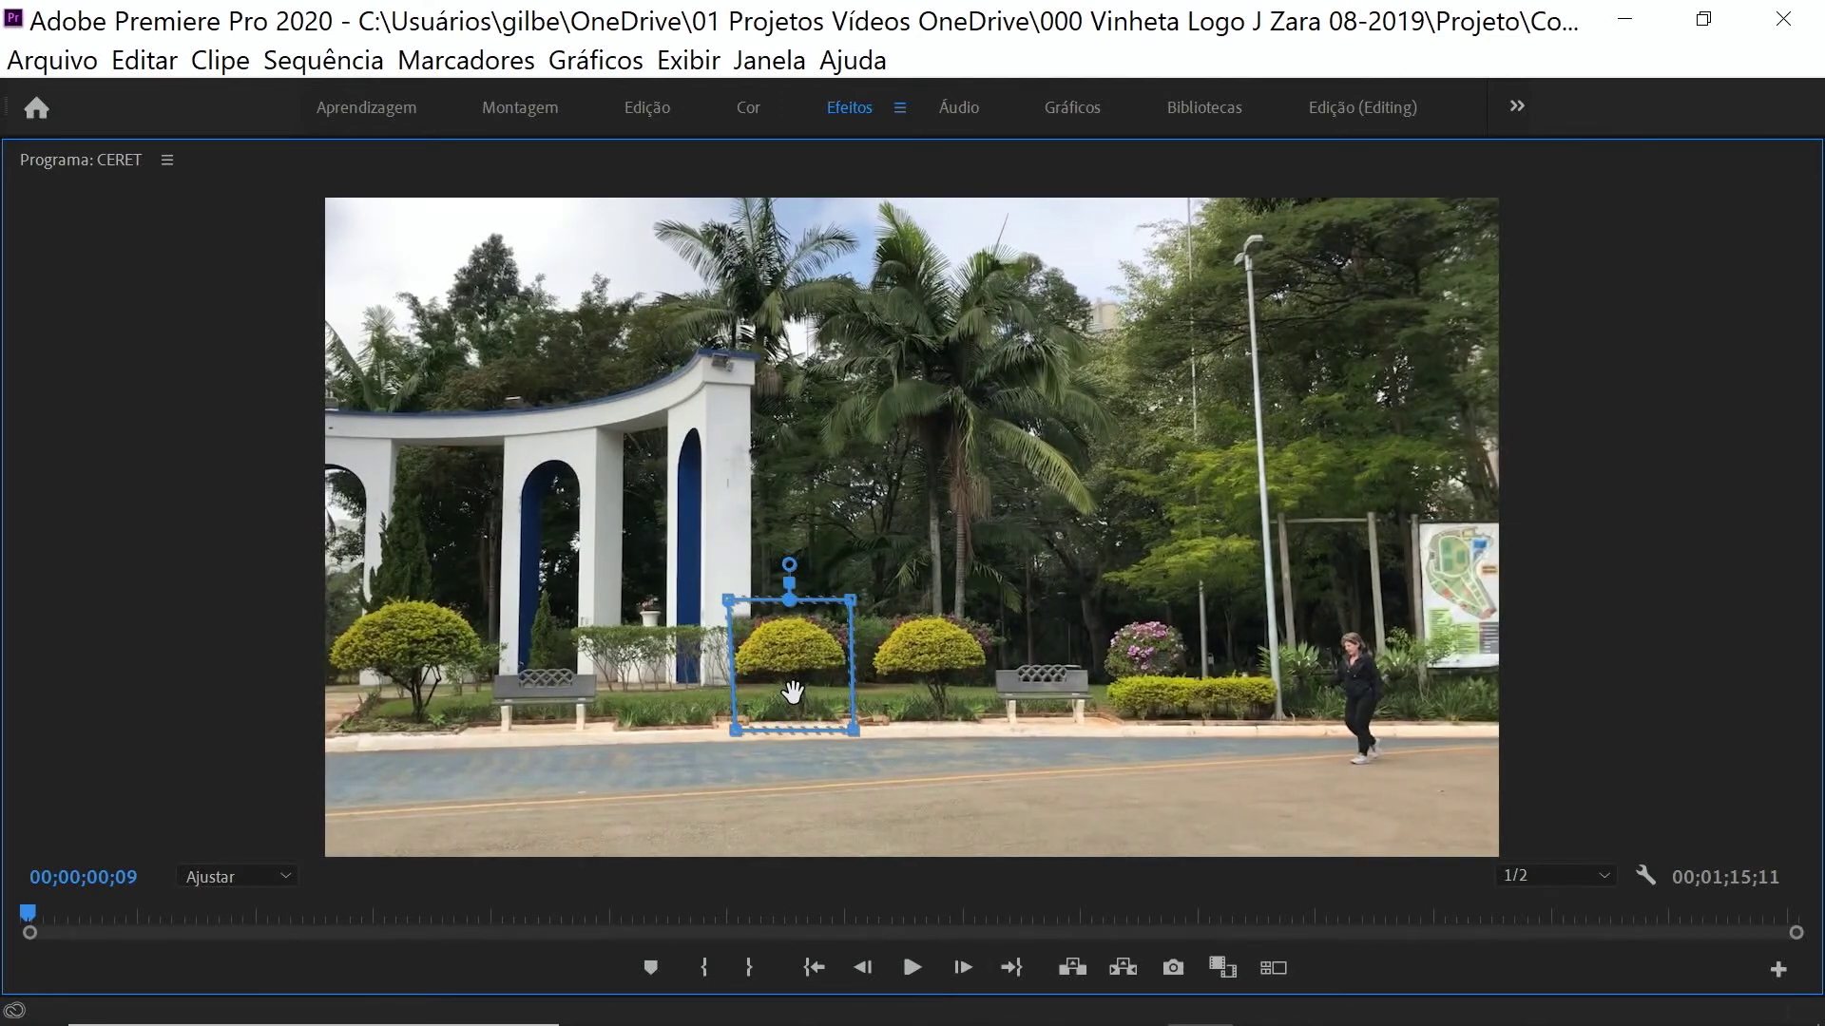
# Step: Advance two frames and nudge the mask slightly left to realign it over the bush
pyautogui.click(963, 969)
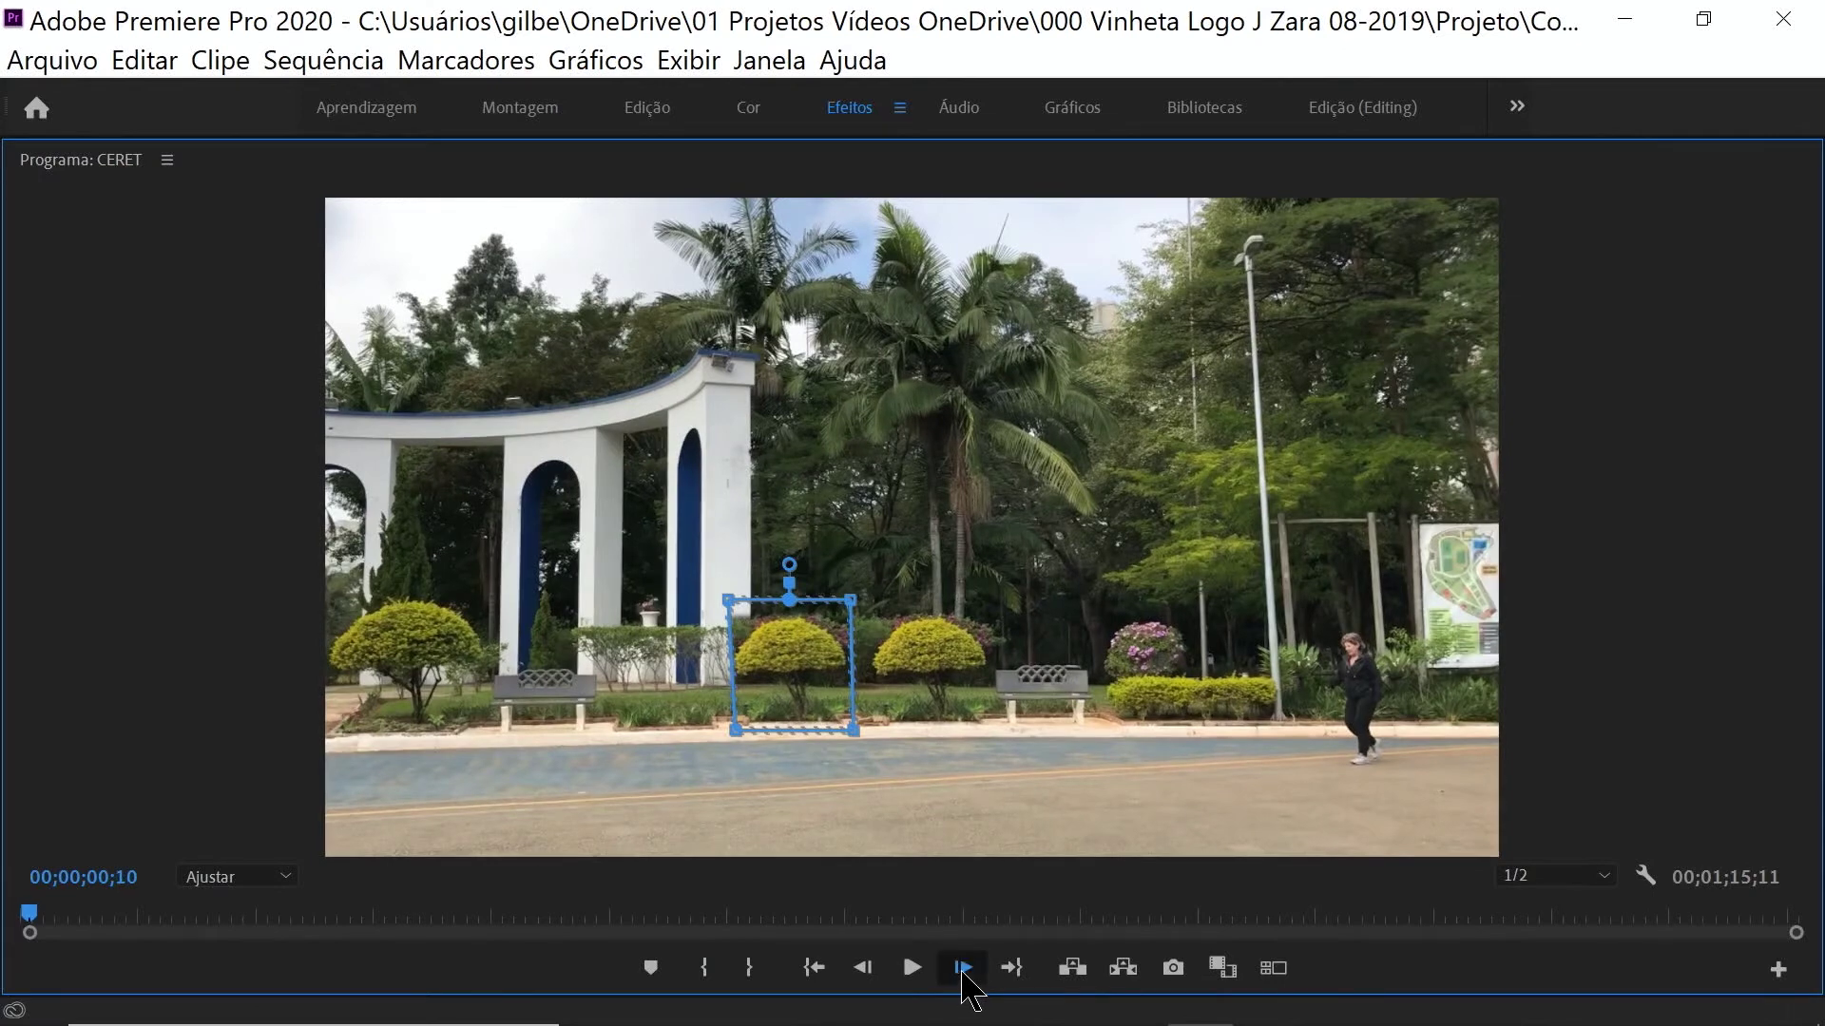
pyautogui.click(962, 969)
pyautogui.moveTo(808, 706); pyautogui.dragTo(796, 701)
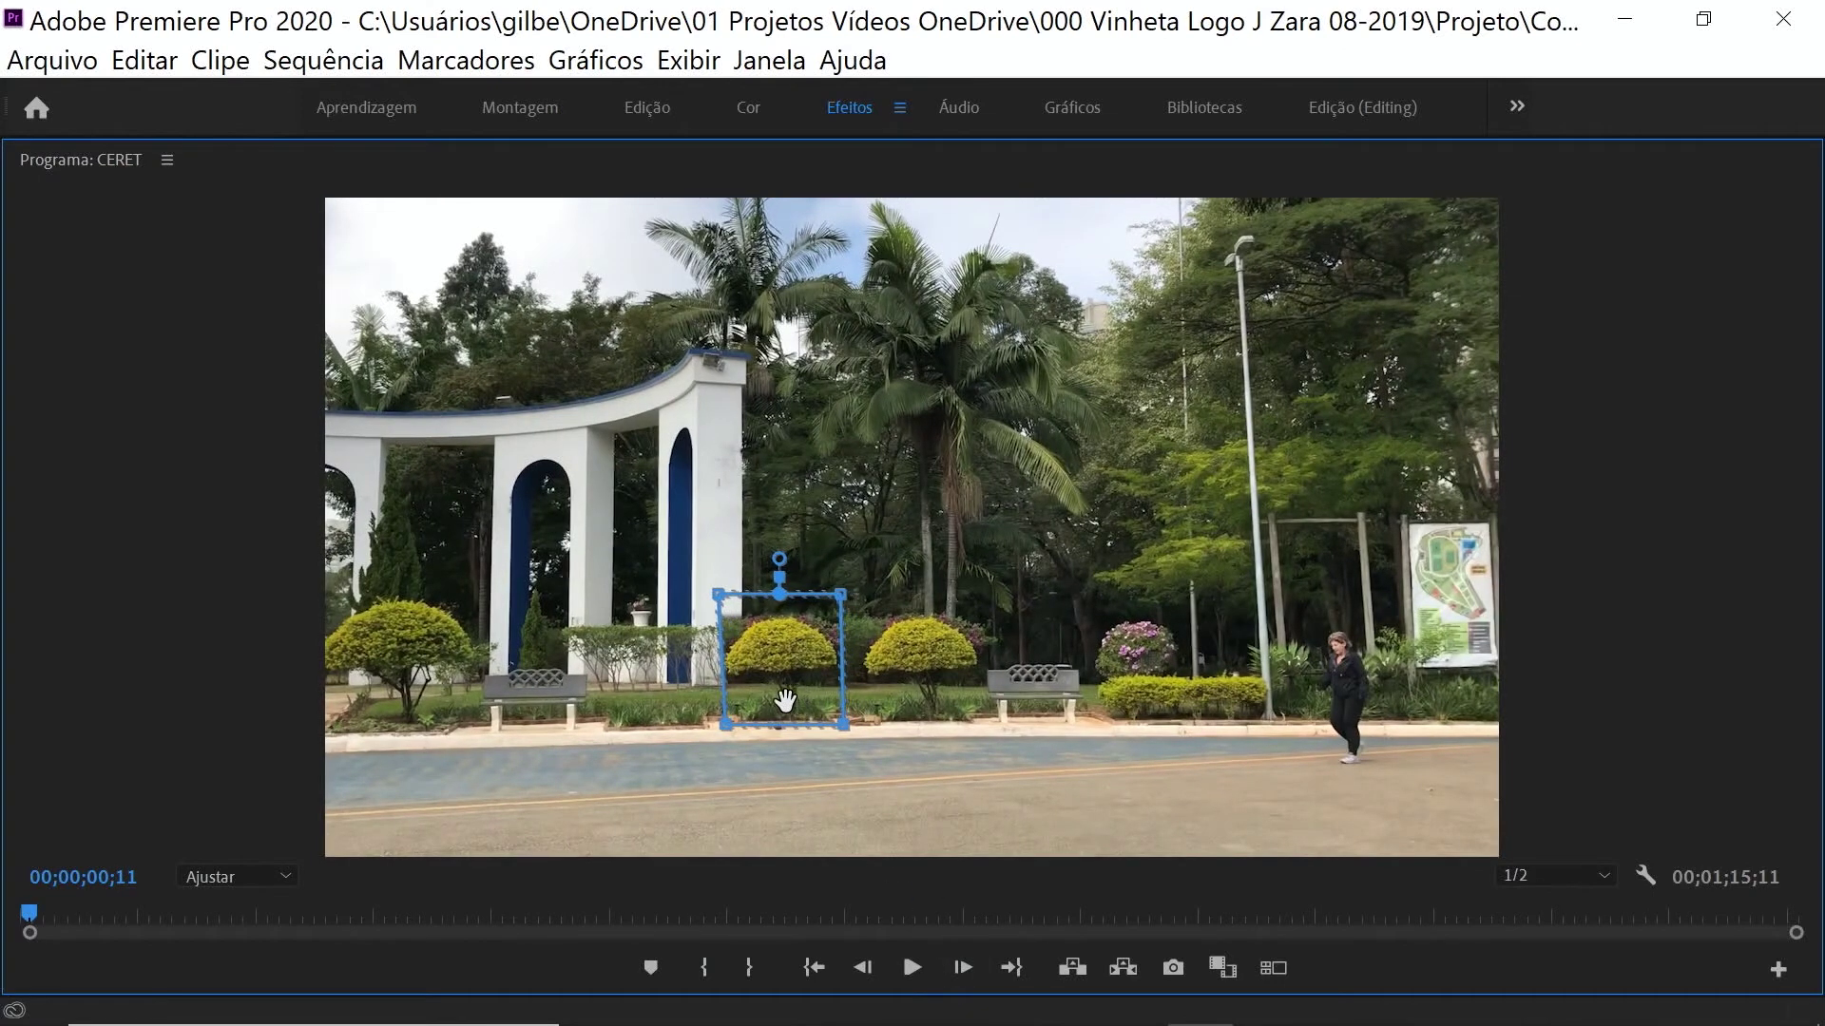
# Step: Keep advancing frames and shift the mask left to follow the bush, then restore the workspace
pyautogui.press('Right')
pyautogui.press('Right')
pyautogui.press('Right')
pyautogui.press('Right')
pyautogui.press('Right')
pyautogui.press('Right')
pyautogui.press('Right')
pyautogui.press('Right')
pyautogui.press('Right')
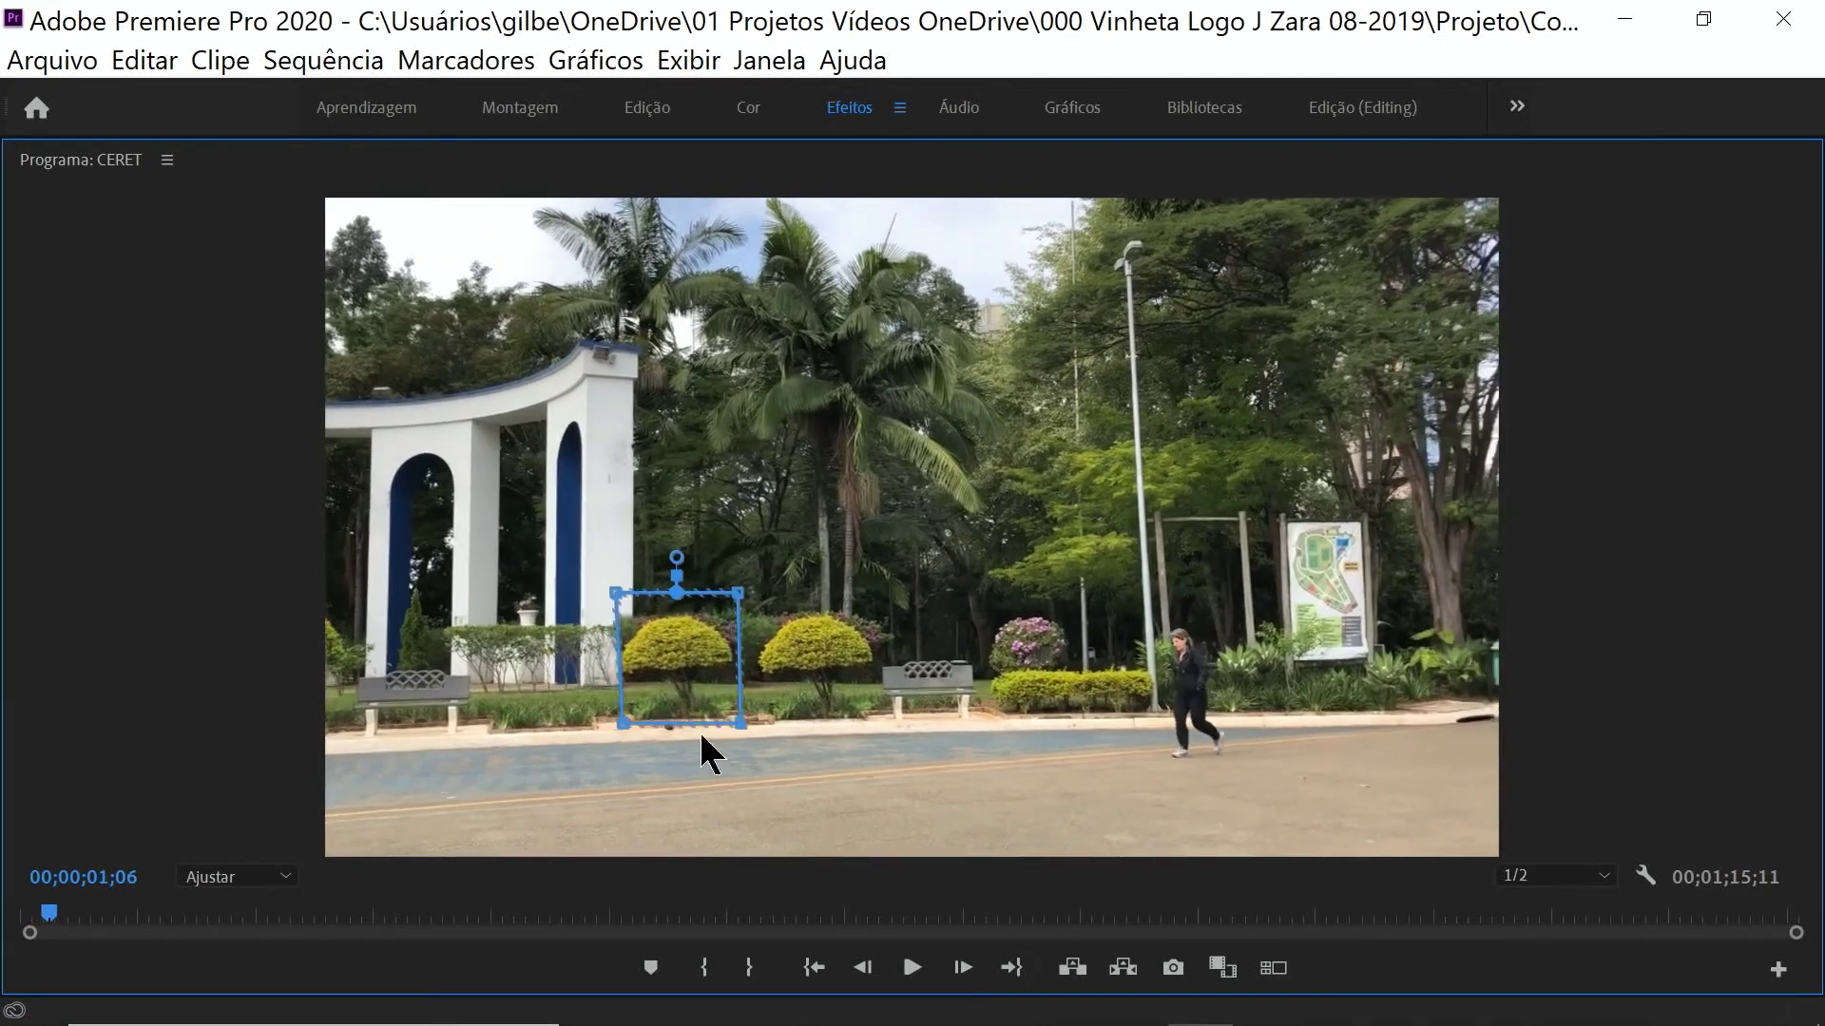
pyautogui.press('Right')
pyautogui.press('Right')
pyautogui.press('Right')
pyautogui.press('Right')
pyautogui.press('Right')
pyautogui.press('Right')
pyautogui.press('Right')
pyautogui.press('Right')
pyautogui.press('Right')
pyautogui.moveTo(618, 701); pyautogui.dragTo(571, 699)
pyautogui.press('Right')
pyautogui.press('Right')
pyautogui.press('Right')
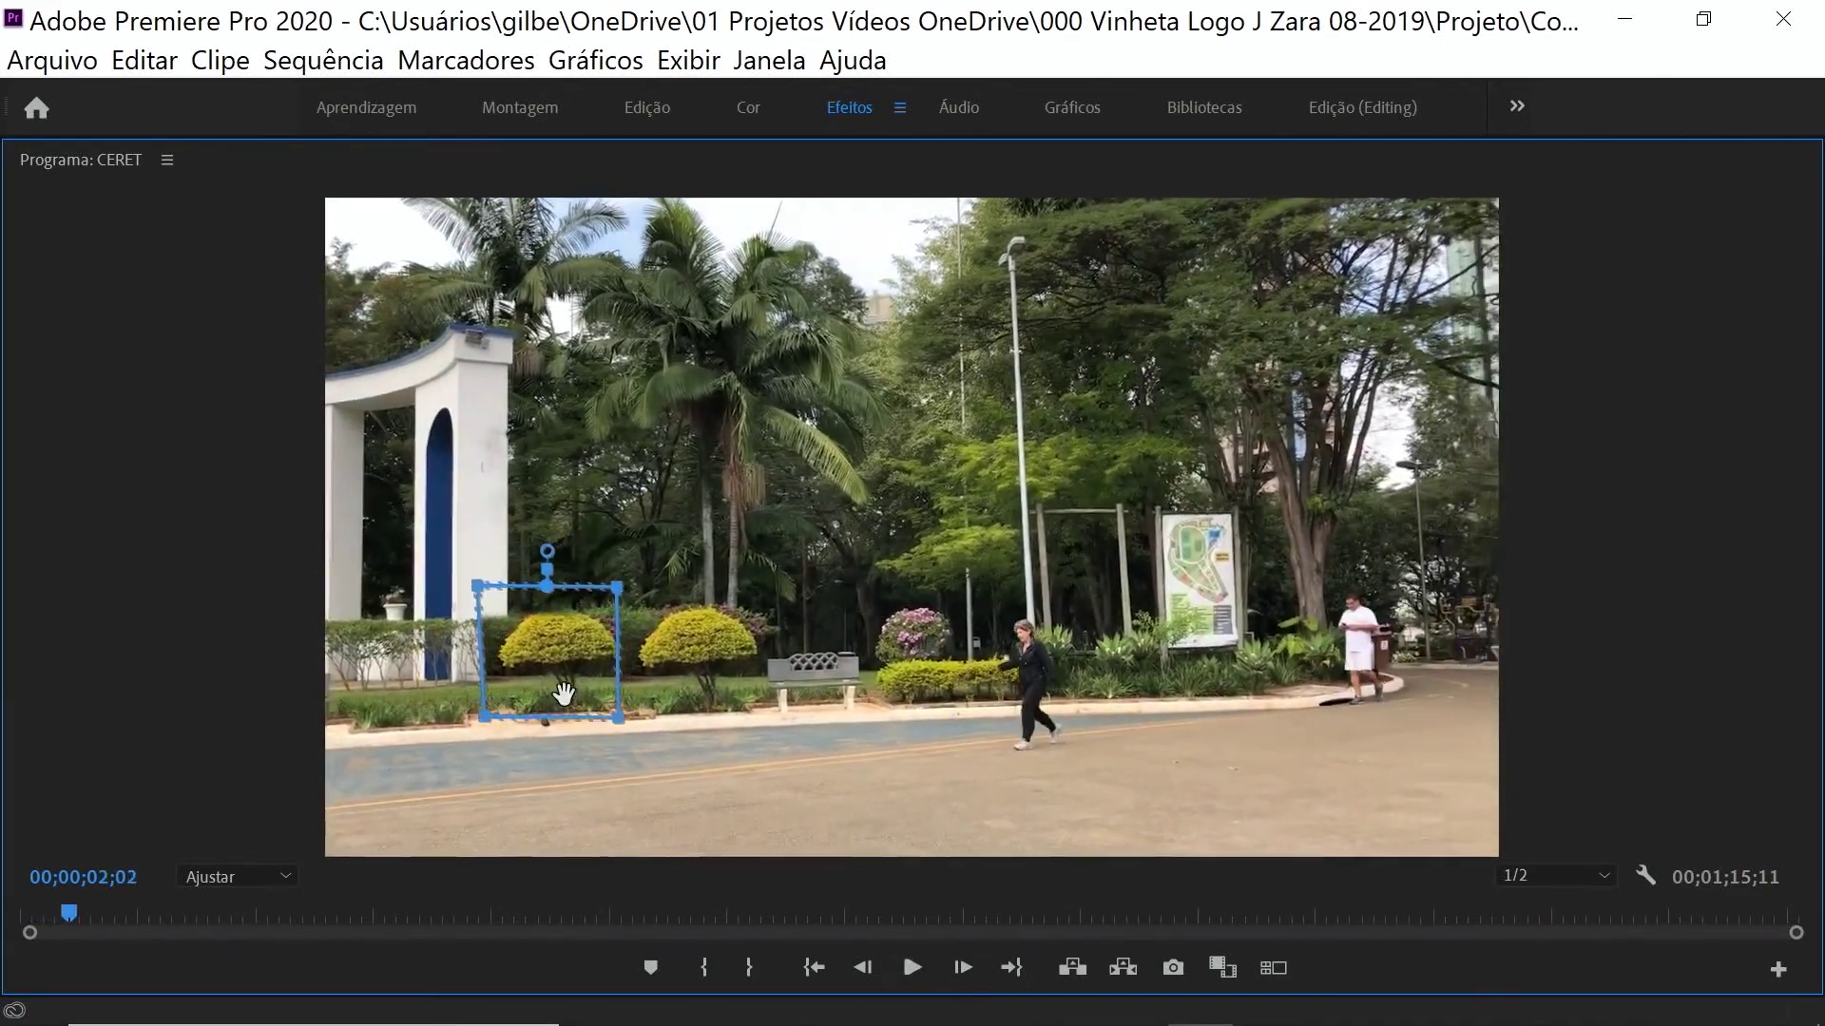
pyautogui.press('Right')
pyautogui.press('Right')
pyautogui.press('Right')
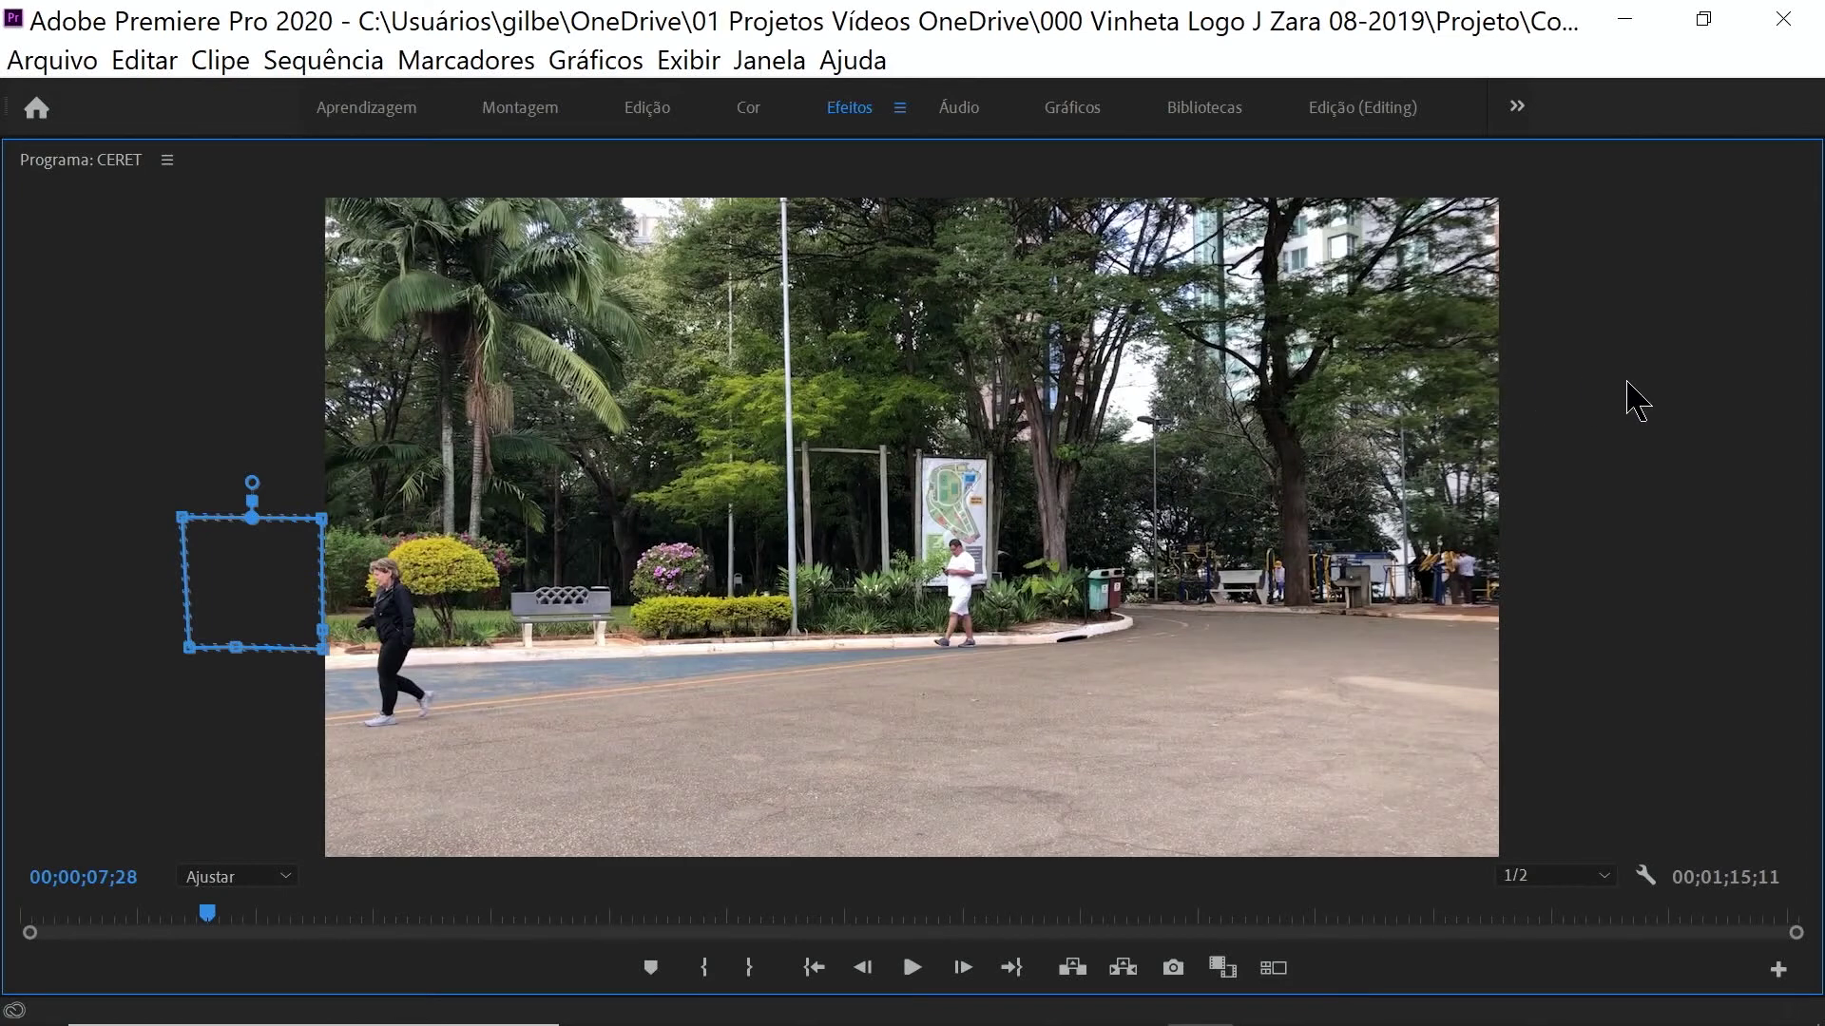
pyautogui.press('`')
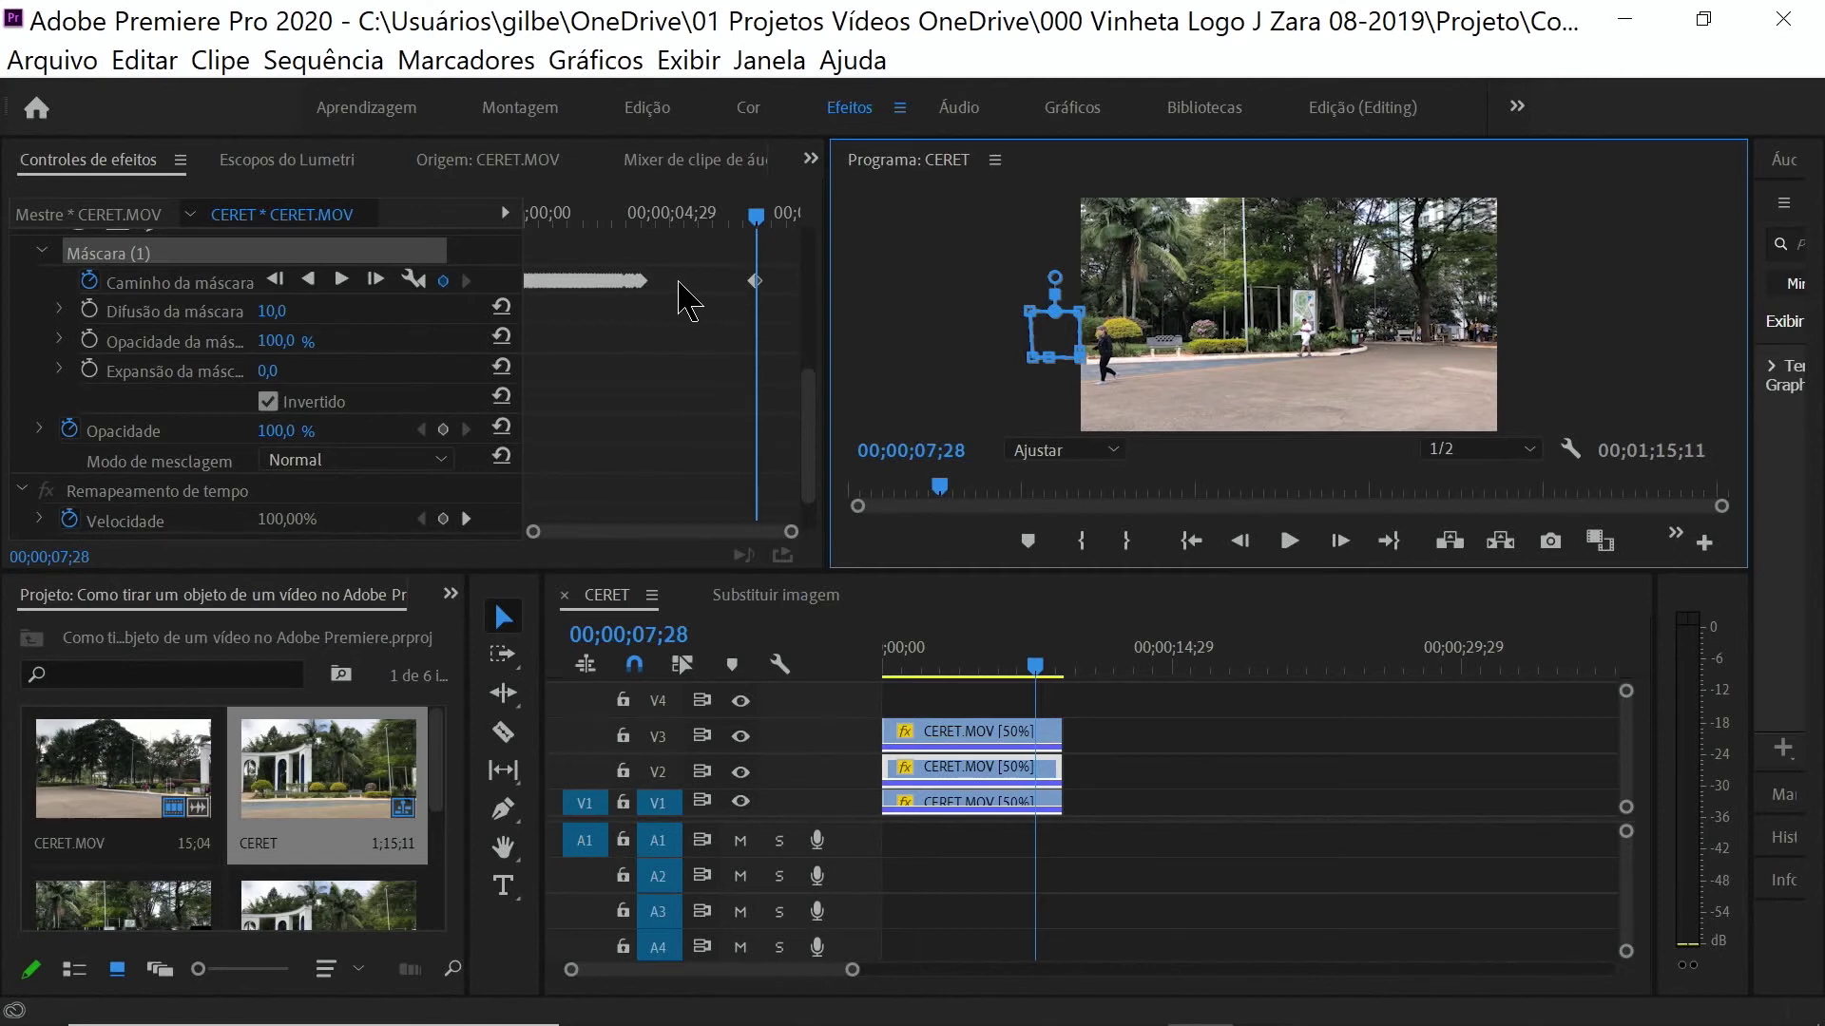
# Step: Clear the timeline selection, then marquee-select the three stacked CERET.MOV clips on V1–V3
pyautogui.click(956, 699)
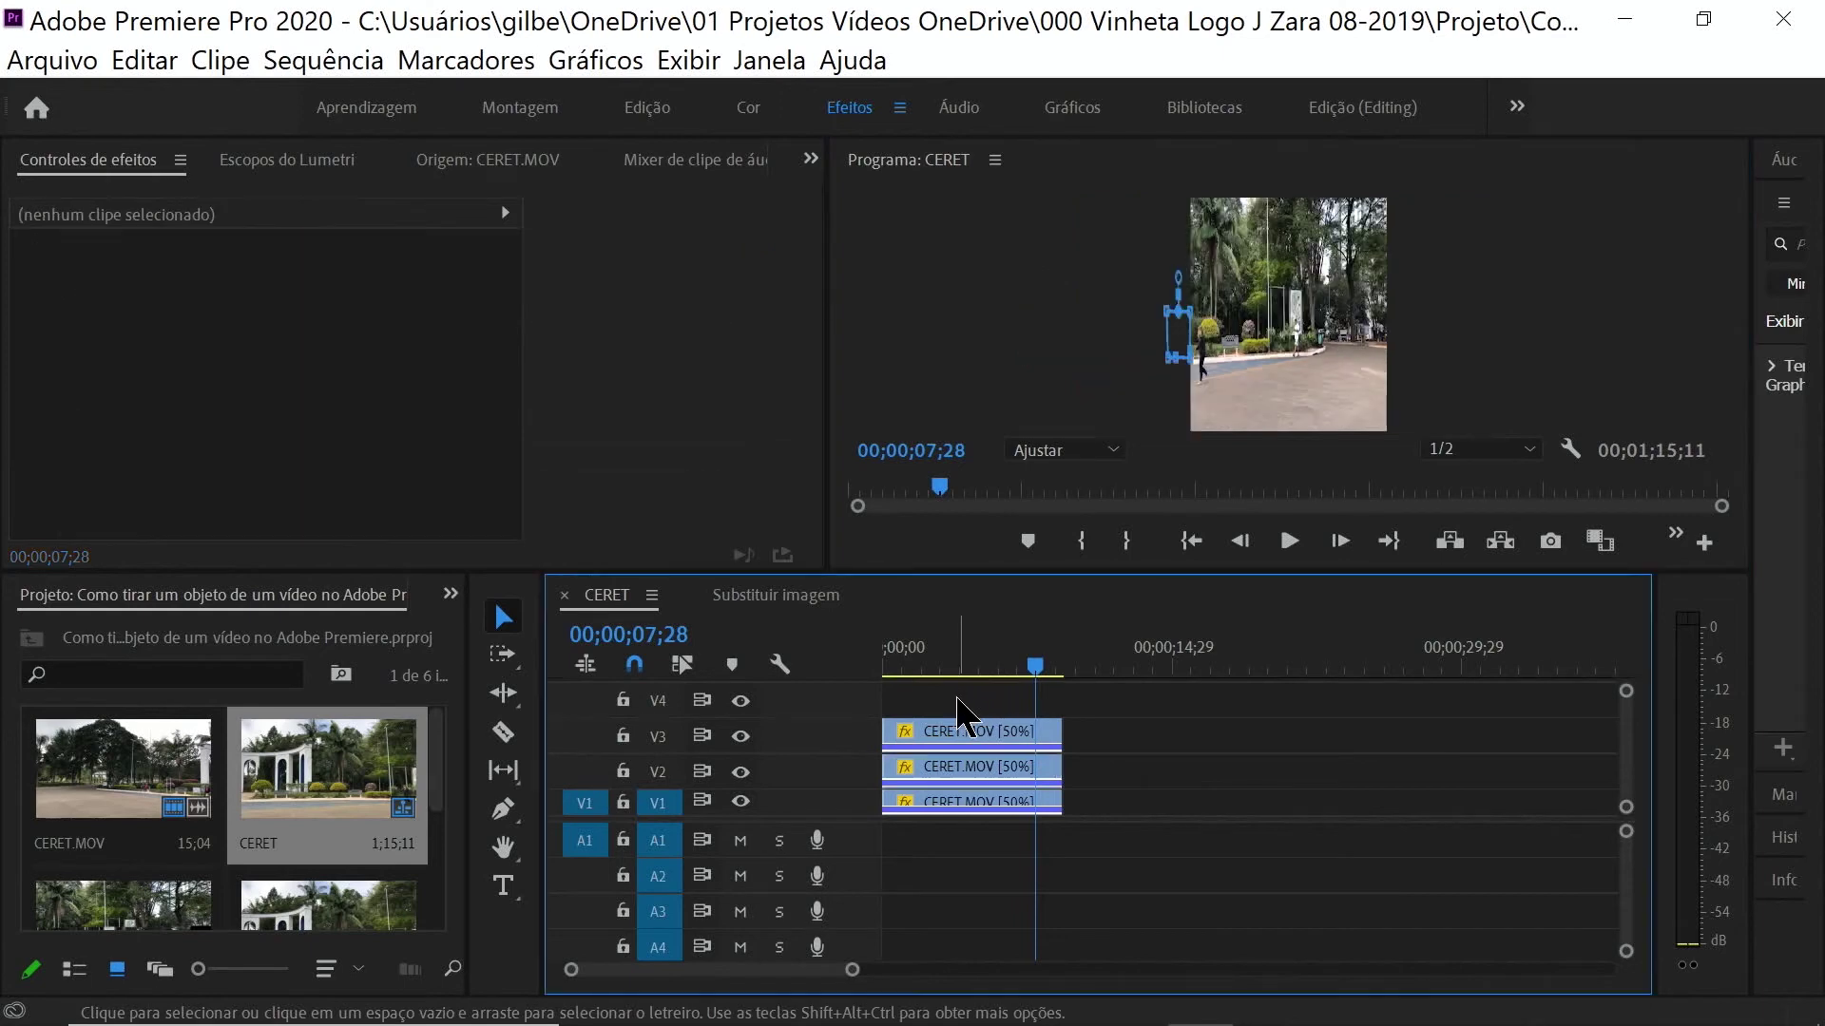
pyautogui.moveTo(943, 704); pyautogui.dragTo(1110, 896)
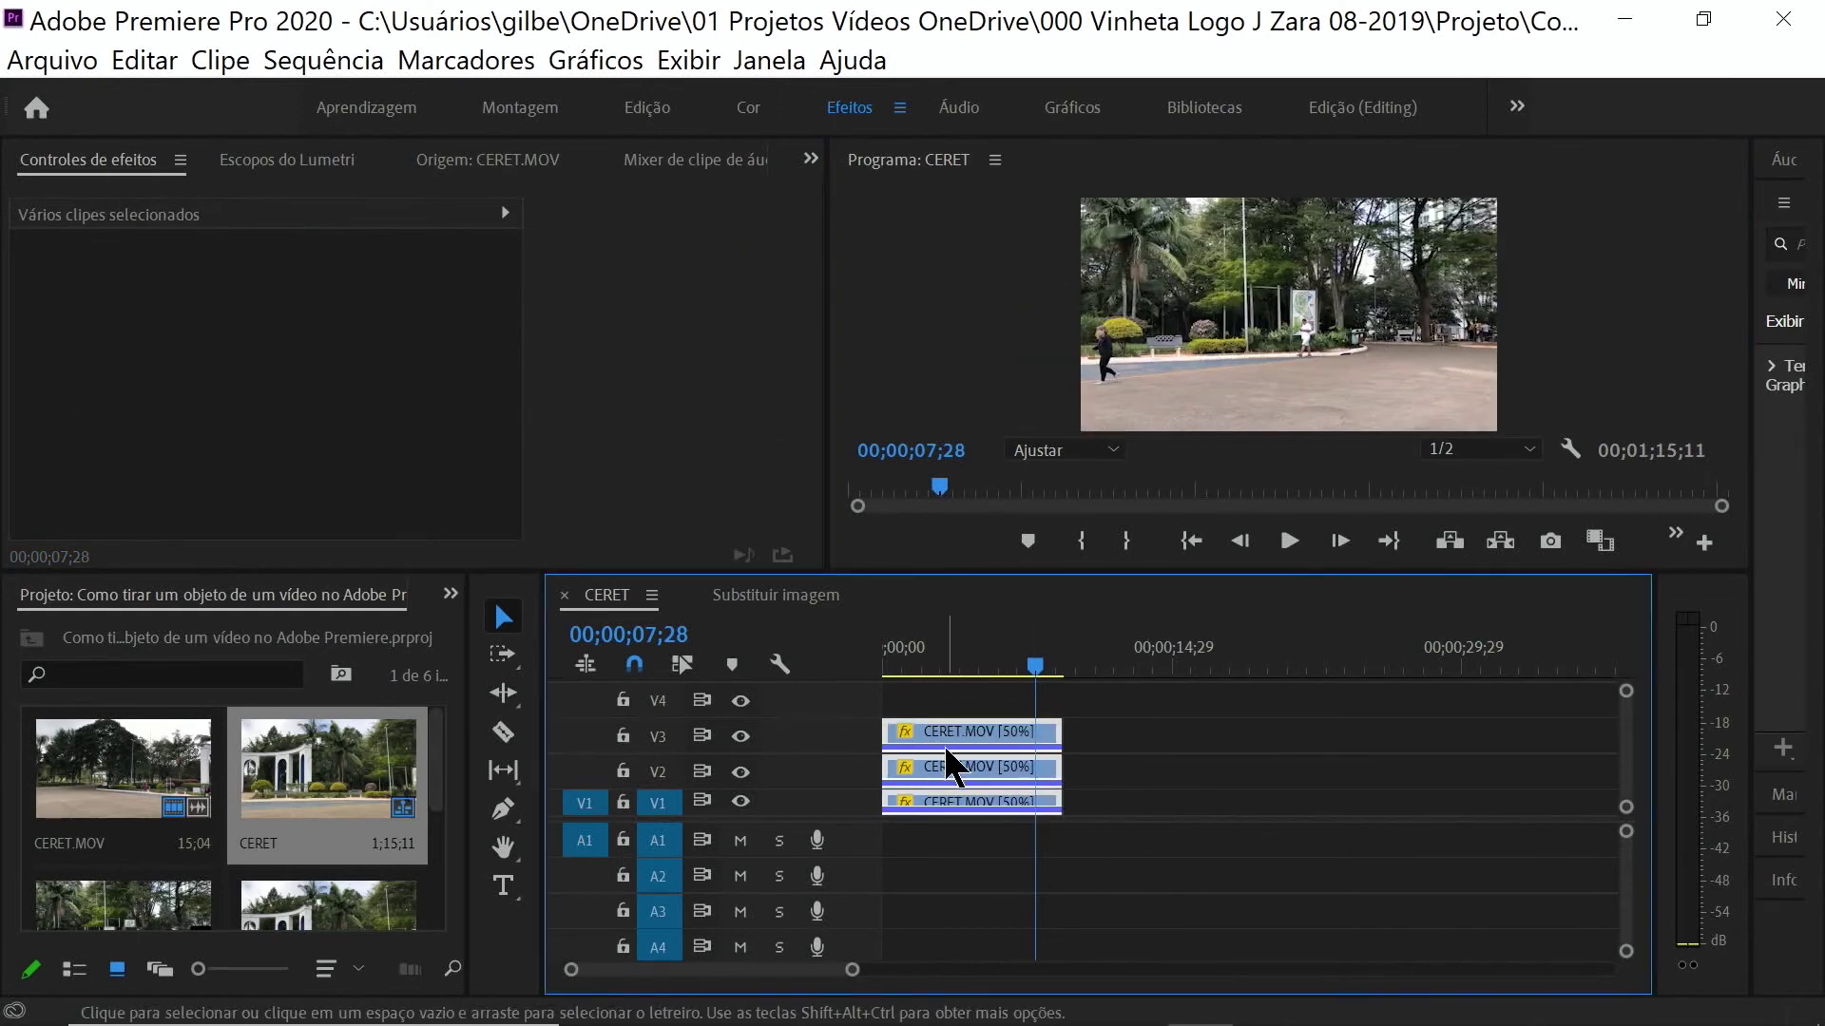
# Step: Nest the selected clips with Aninhar, keeping the suggested name 'Sequência aninhada 02'
pyautogui.rightClick(1040, 739)
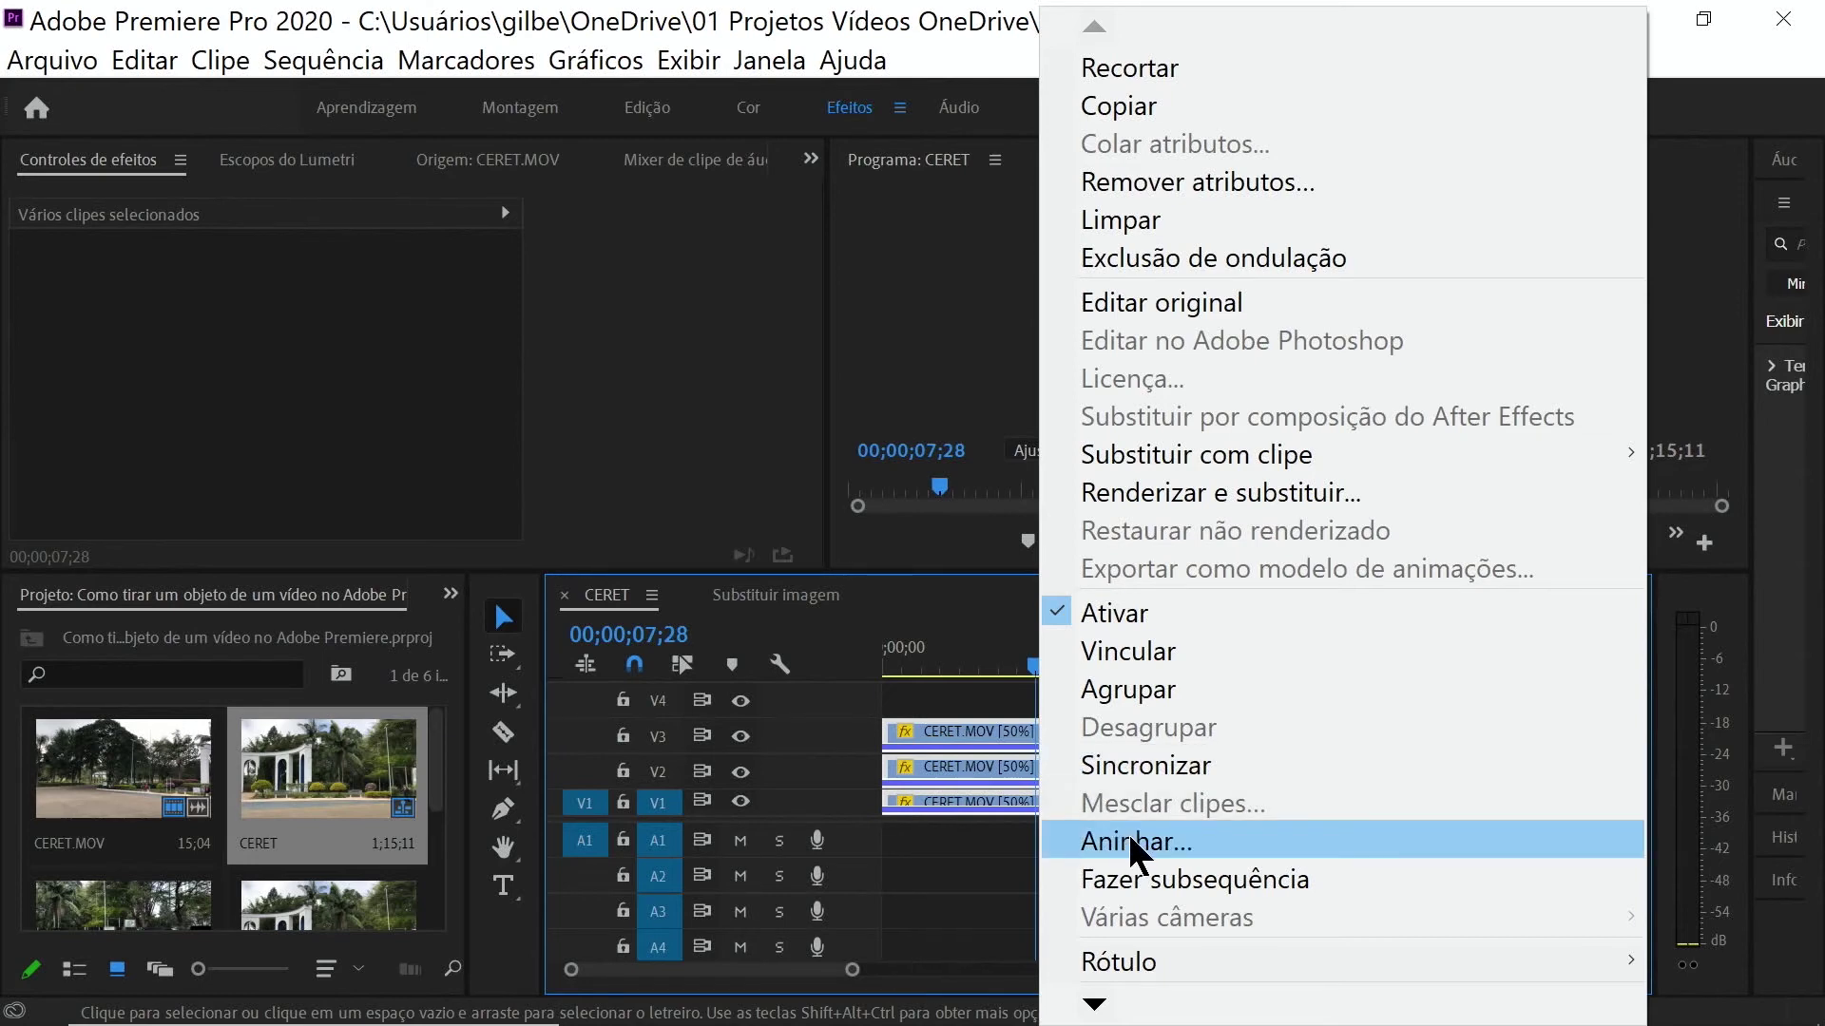
pyautogui.click(1130, 849)
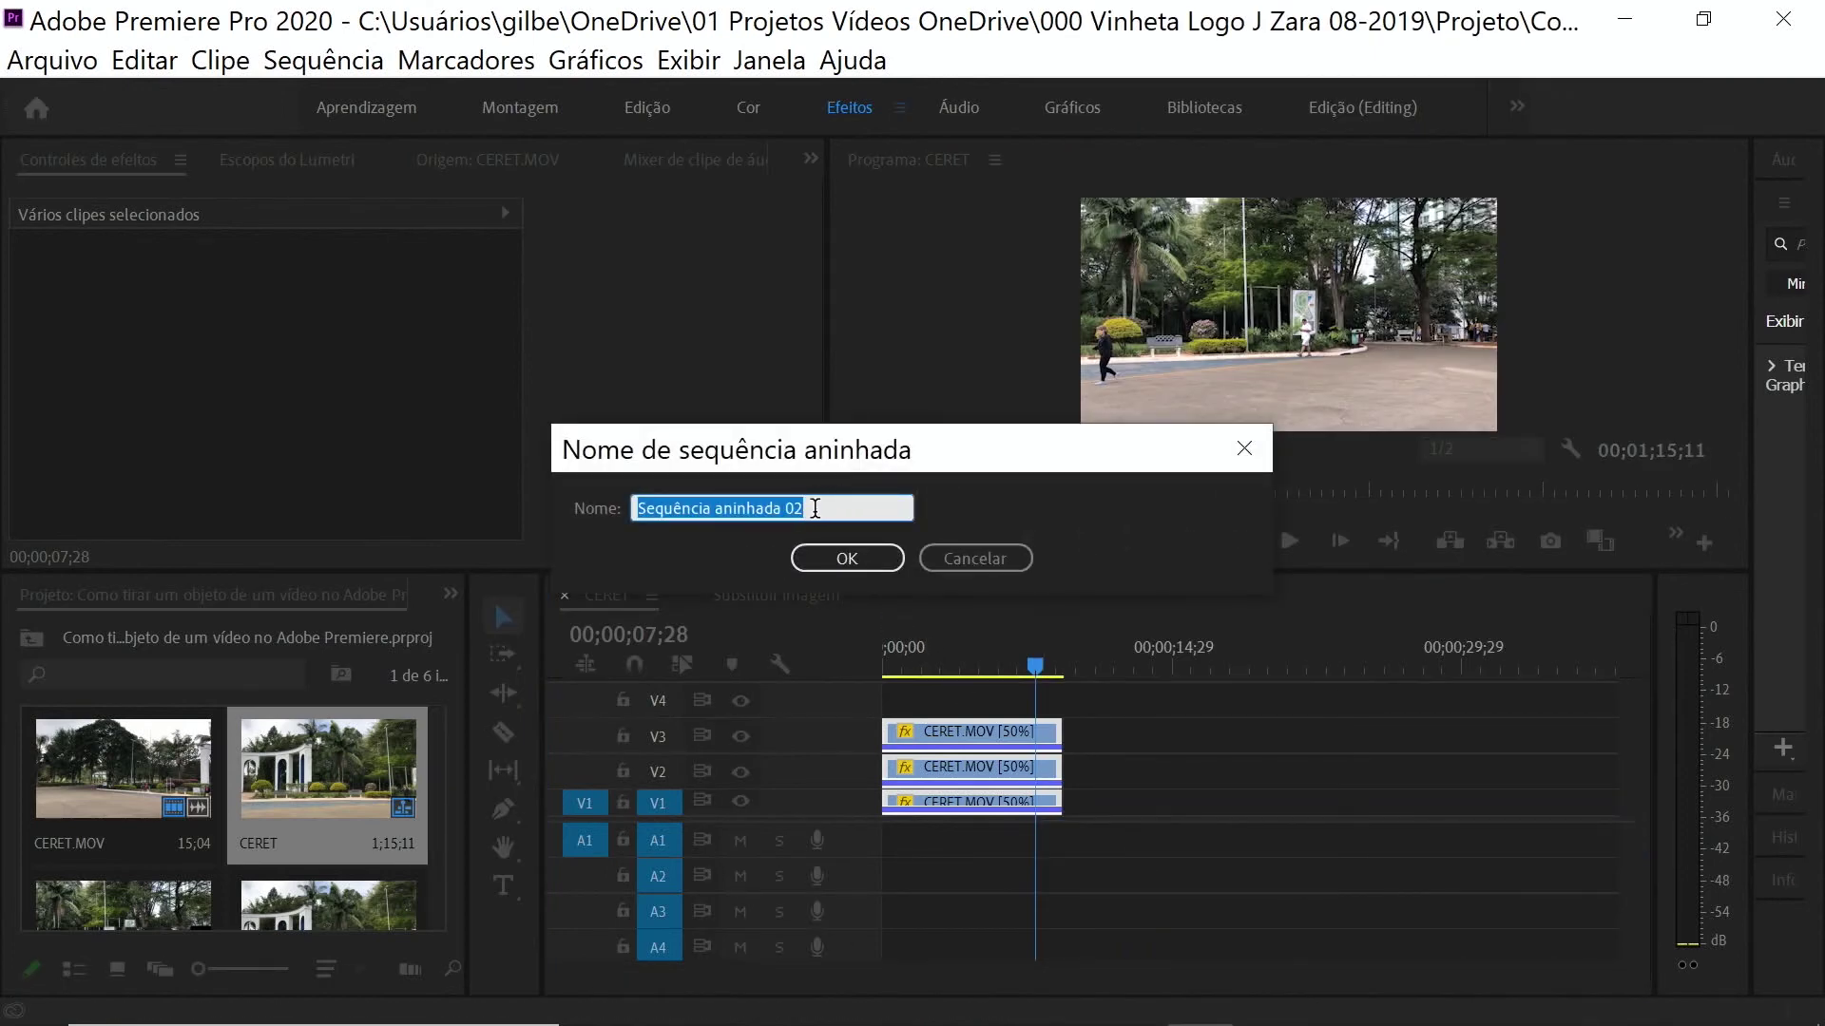
pyautogui.moveTo(815, 508); pyautogui.dragTo(540, 516)
pyautogui.press('Return')
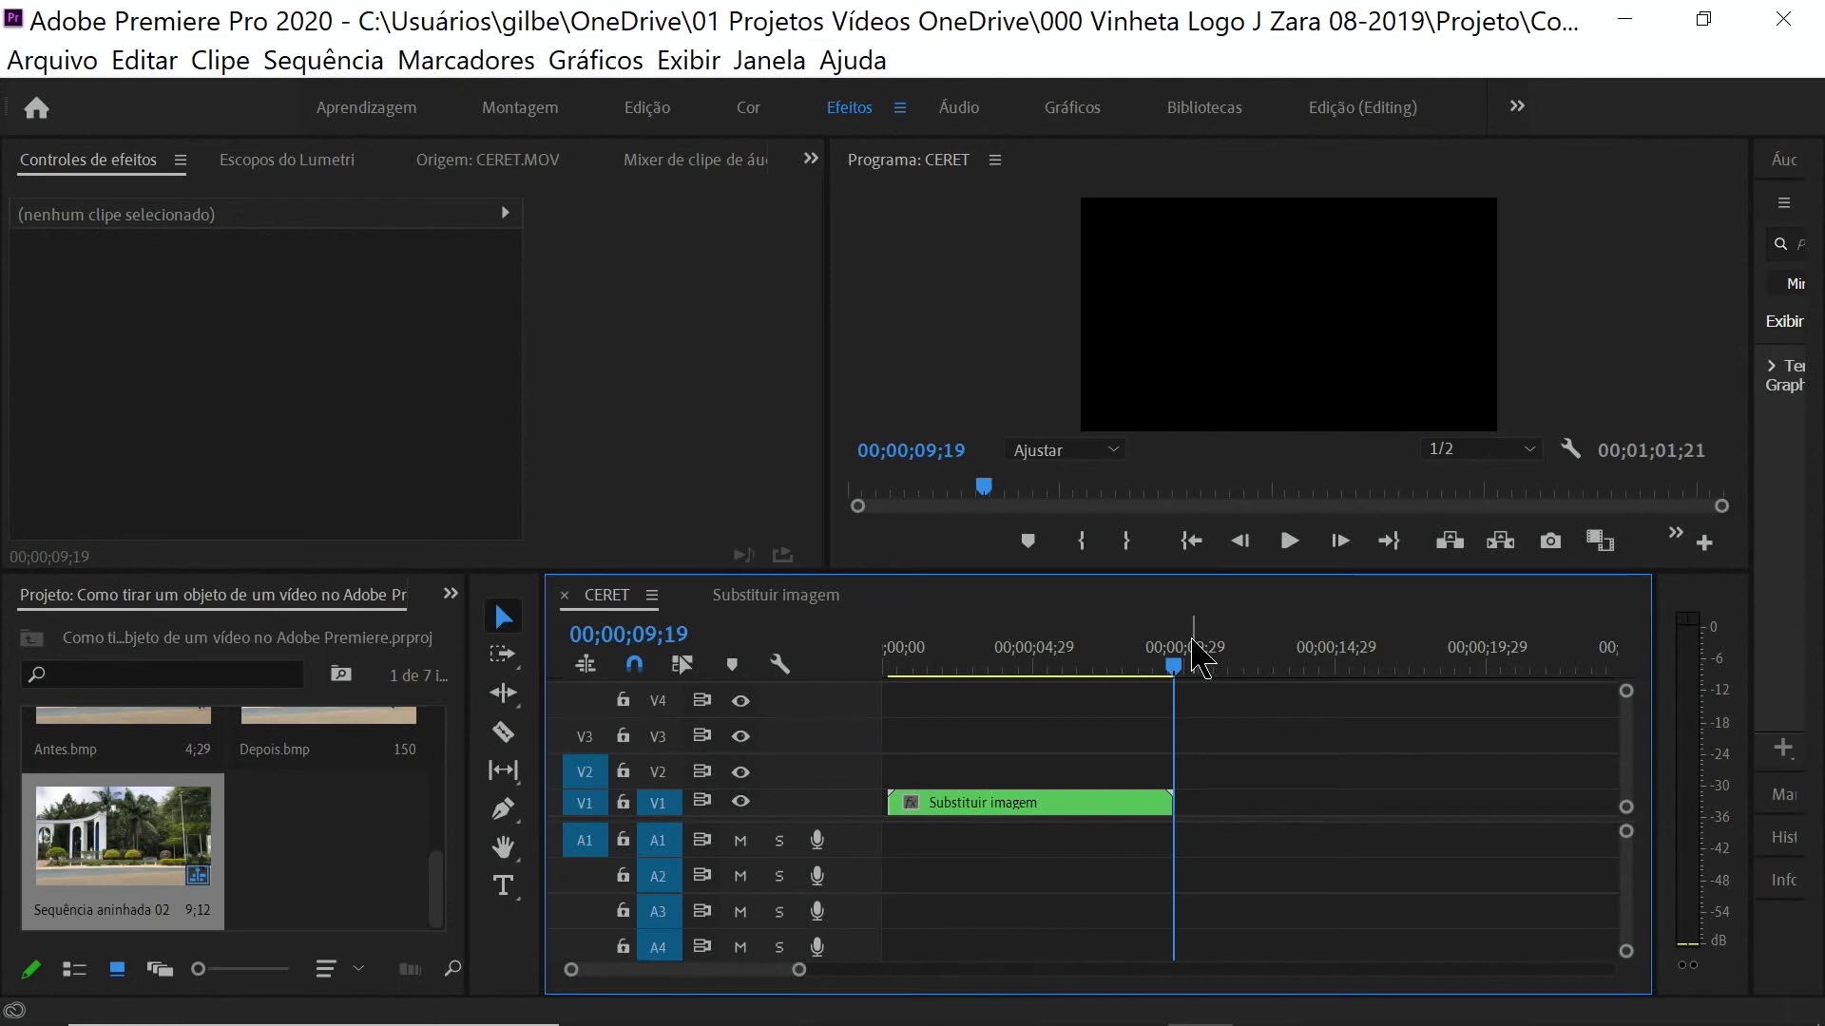
# Step: Rewind the playhead to 00;00;00;00 and maximize the Program monitor
pyautogui.click(1161, 668)
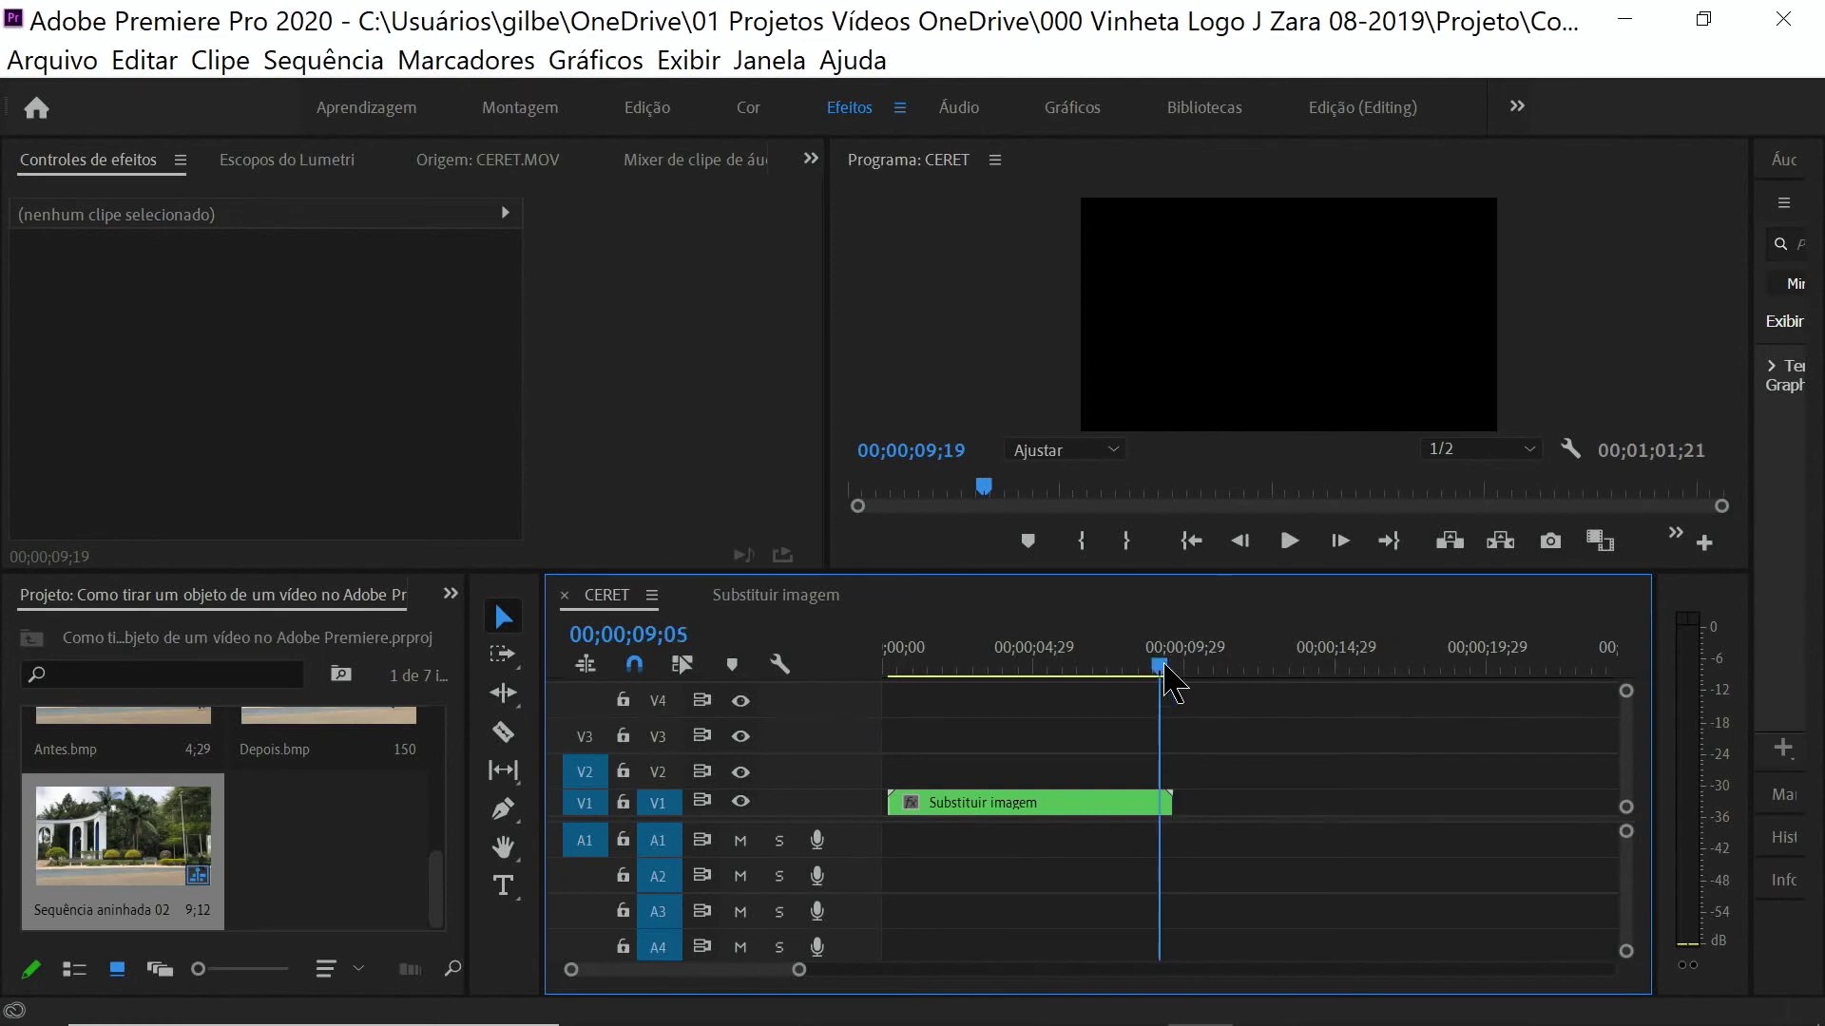
pyautogui.moveTo(1164, 670); pyautogui.dragTo(884, 665)
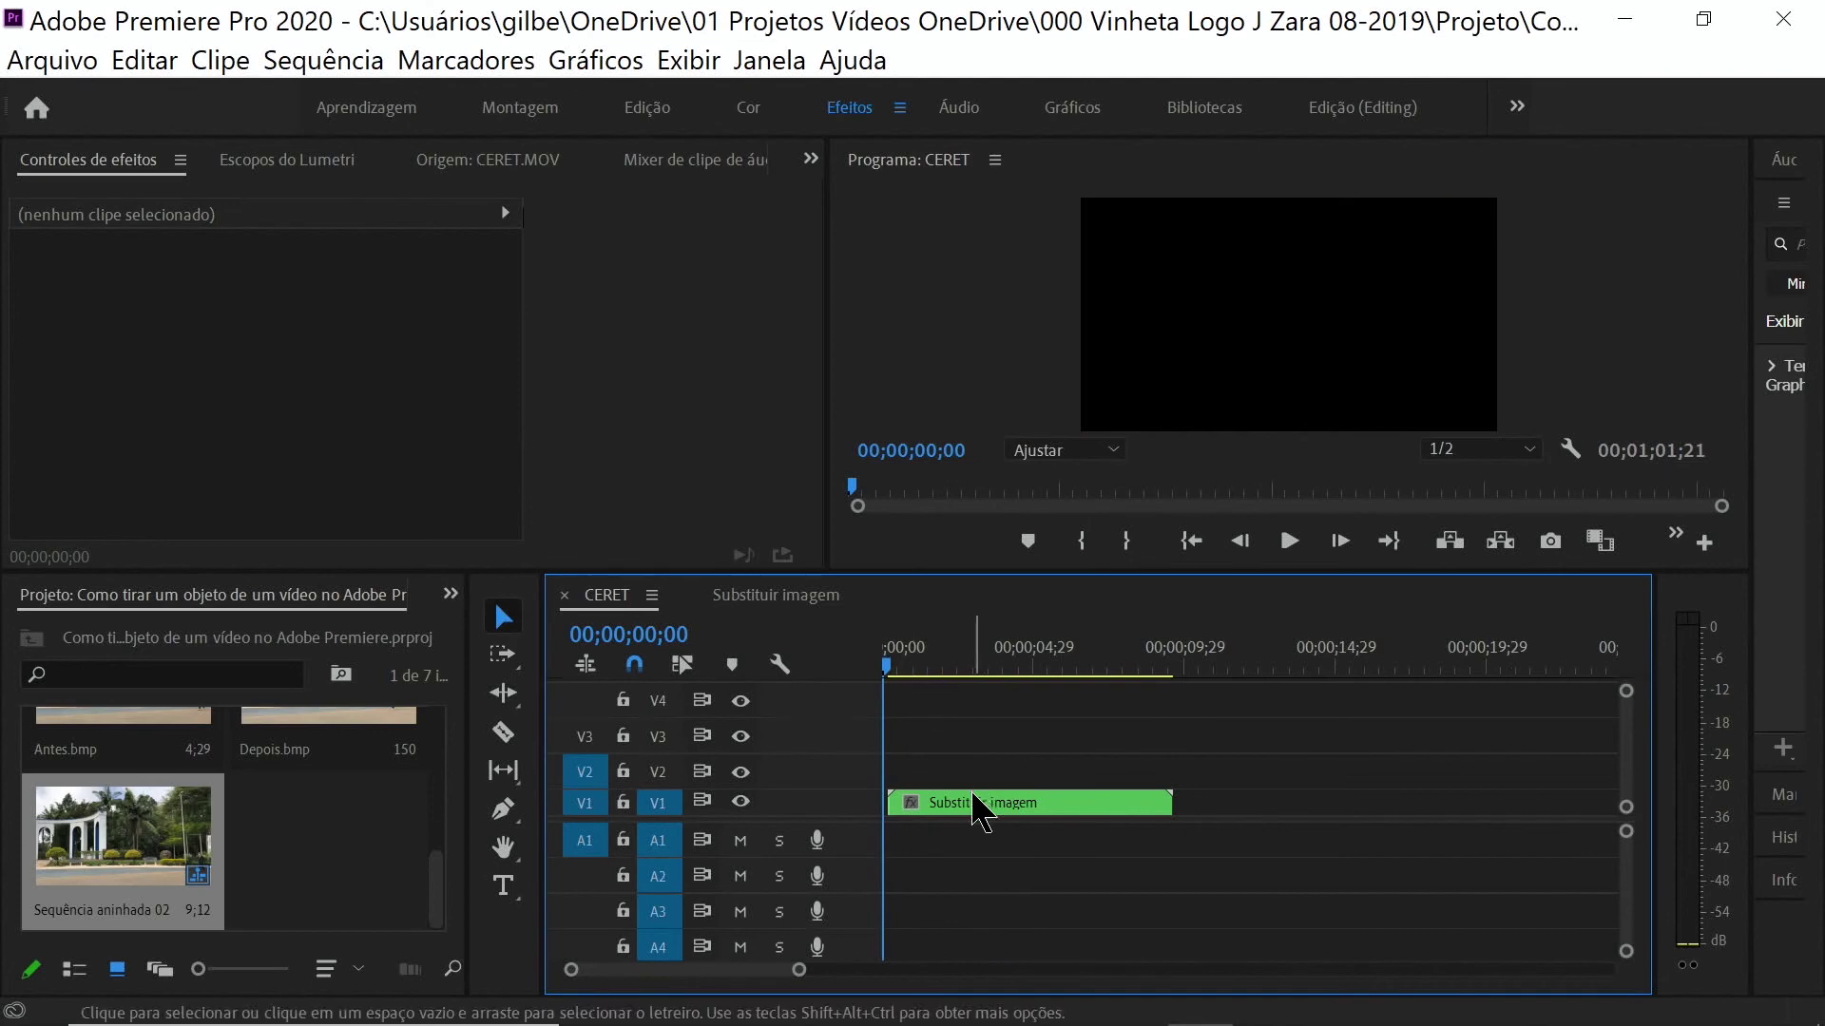
pyautogui.click(1009, 395)
pyautogui.press('`')
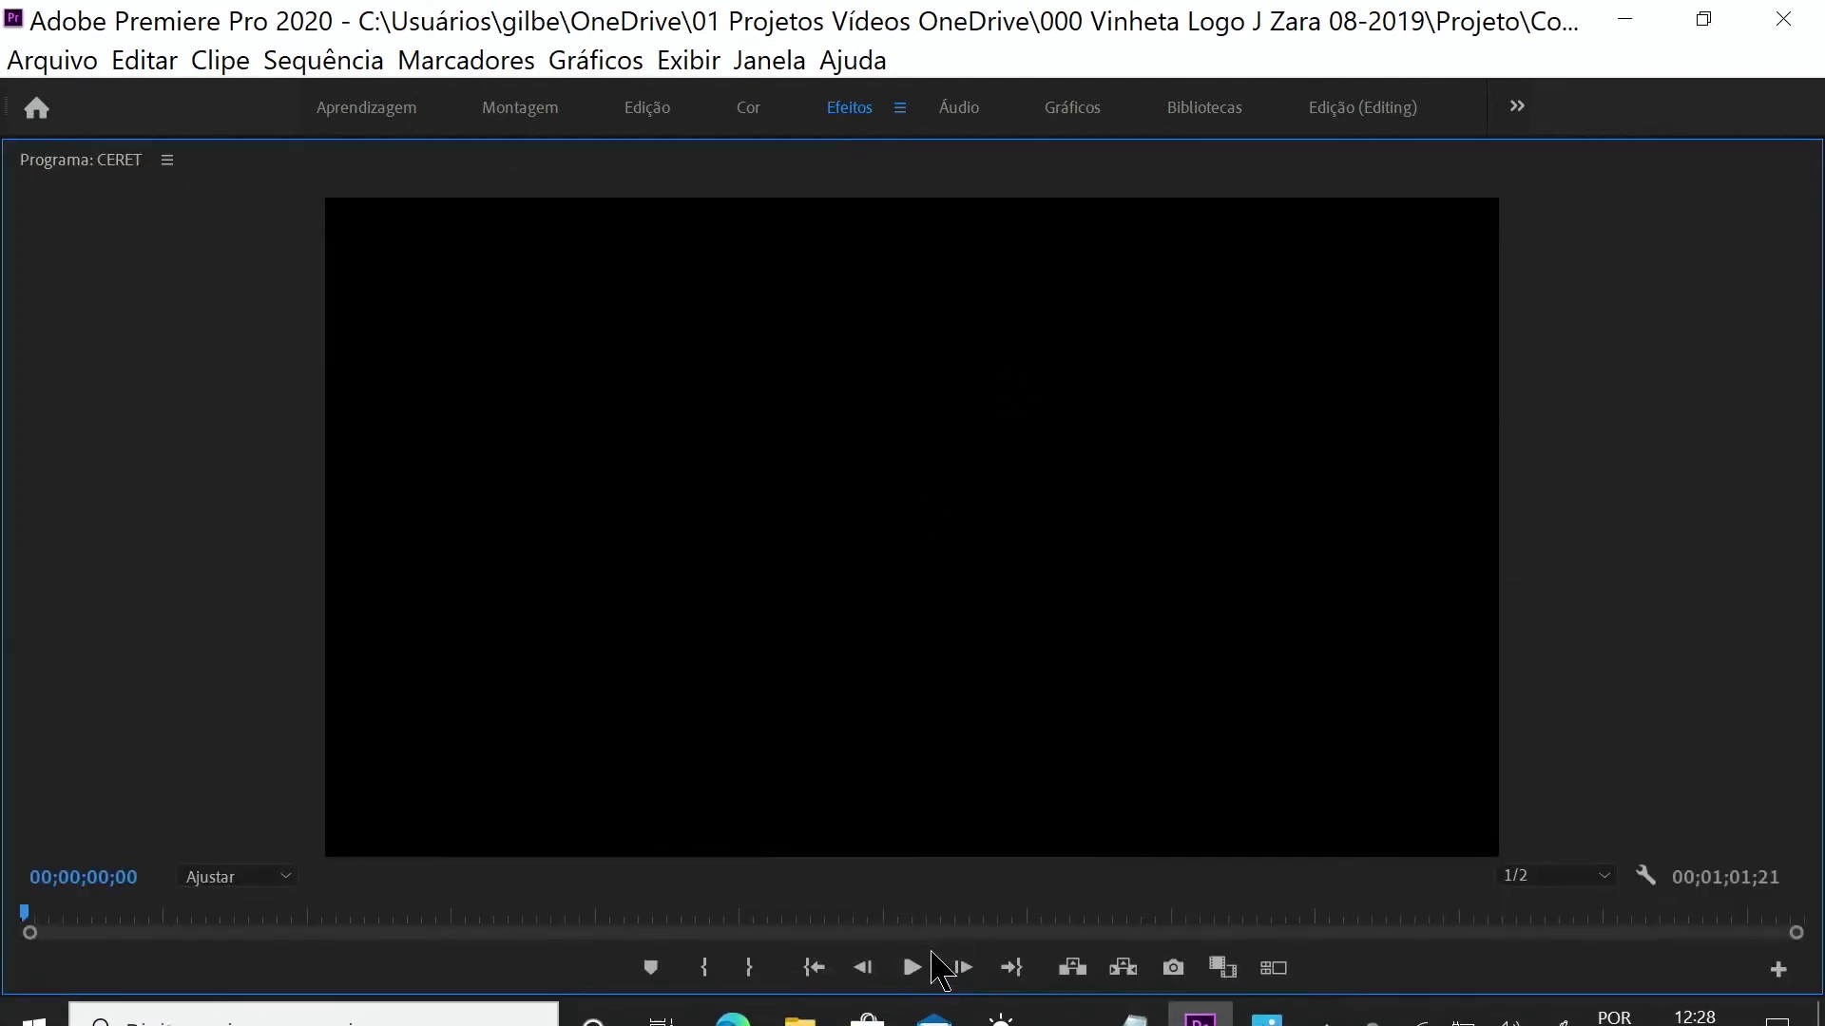
# Step: Play the nested sequence, pausing and resuming, through 00;00;05;08 to confirm the bush stays hidden
pyautogui.click(914, 967)
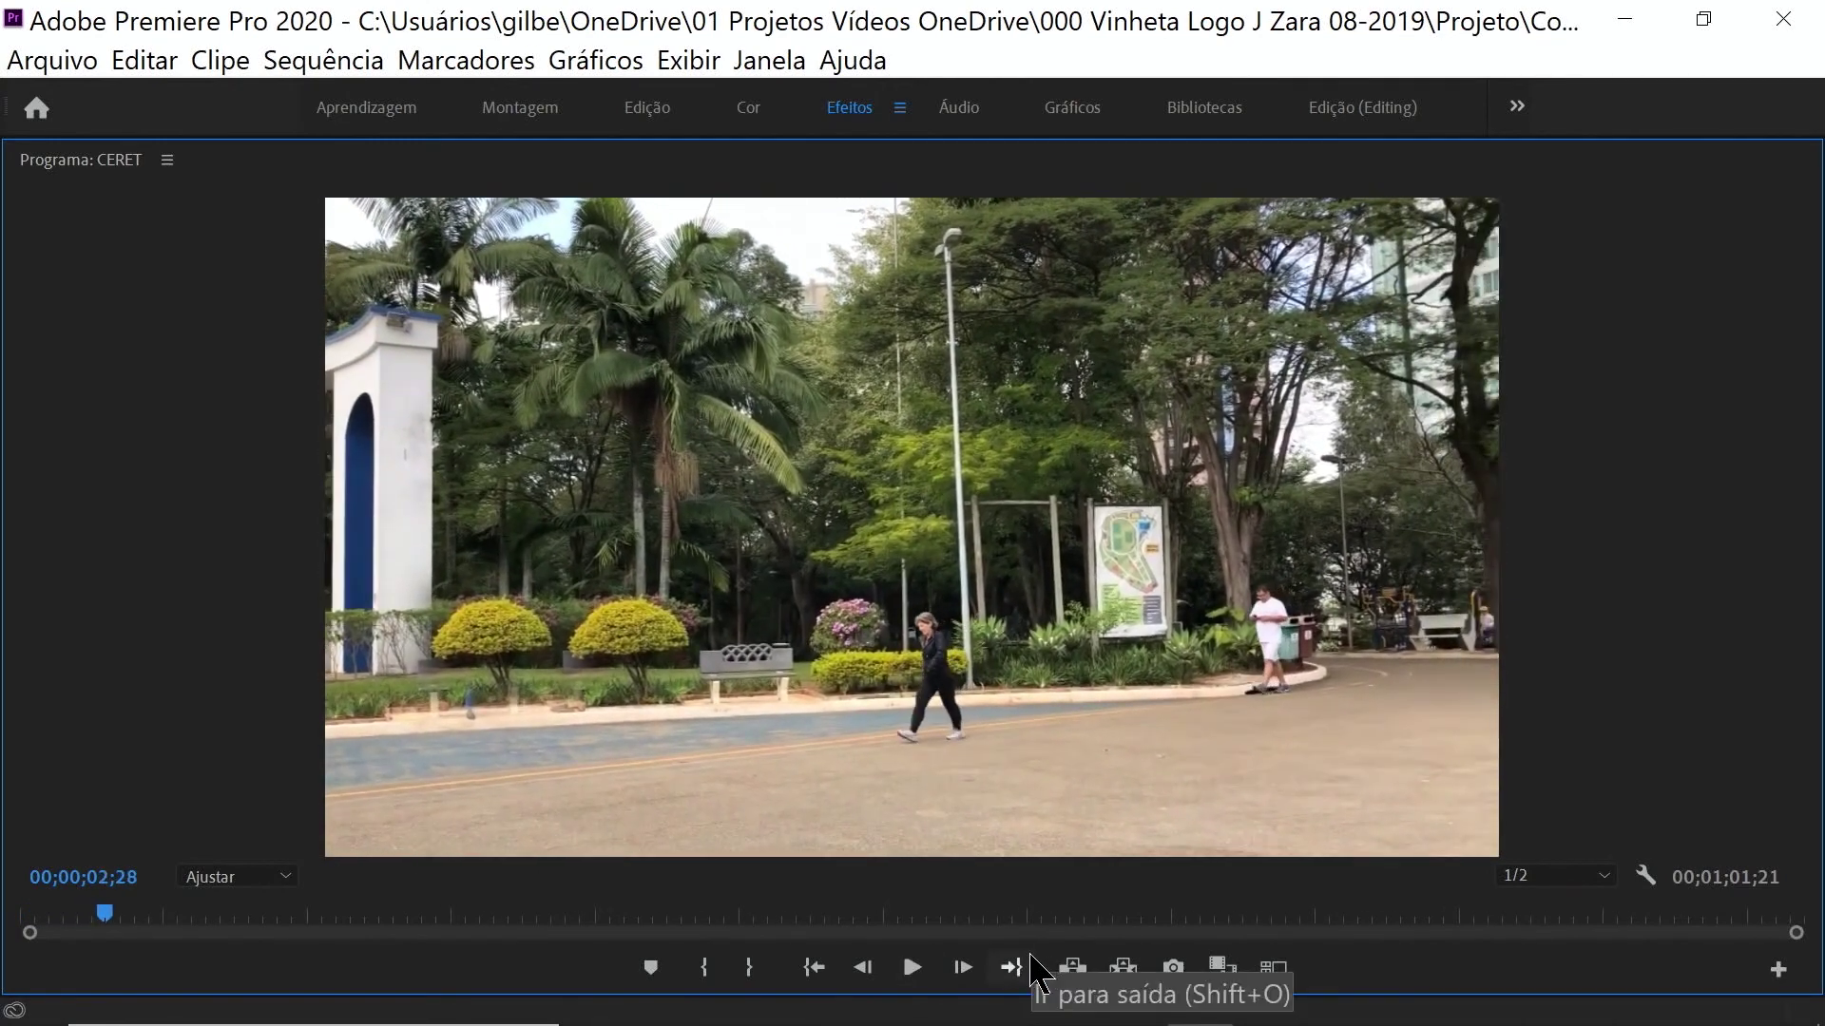
pyautogui.press('space')
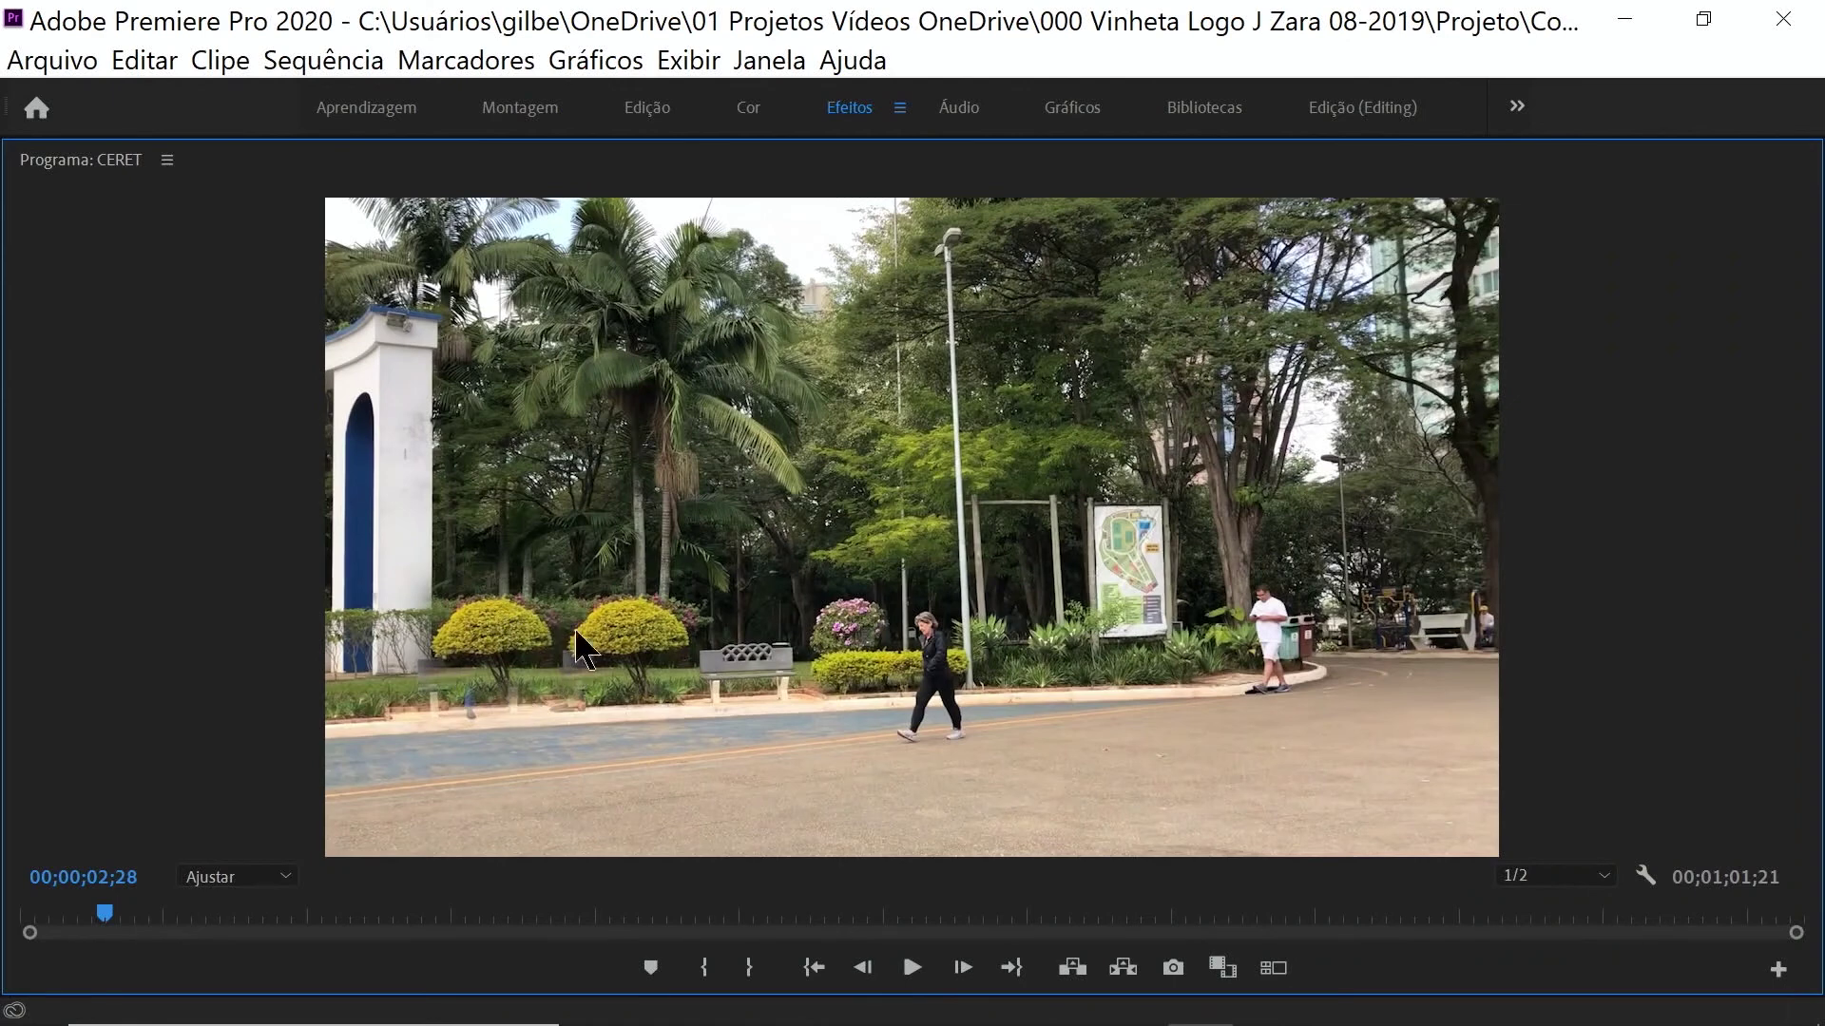
pyautogui.press('space')
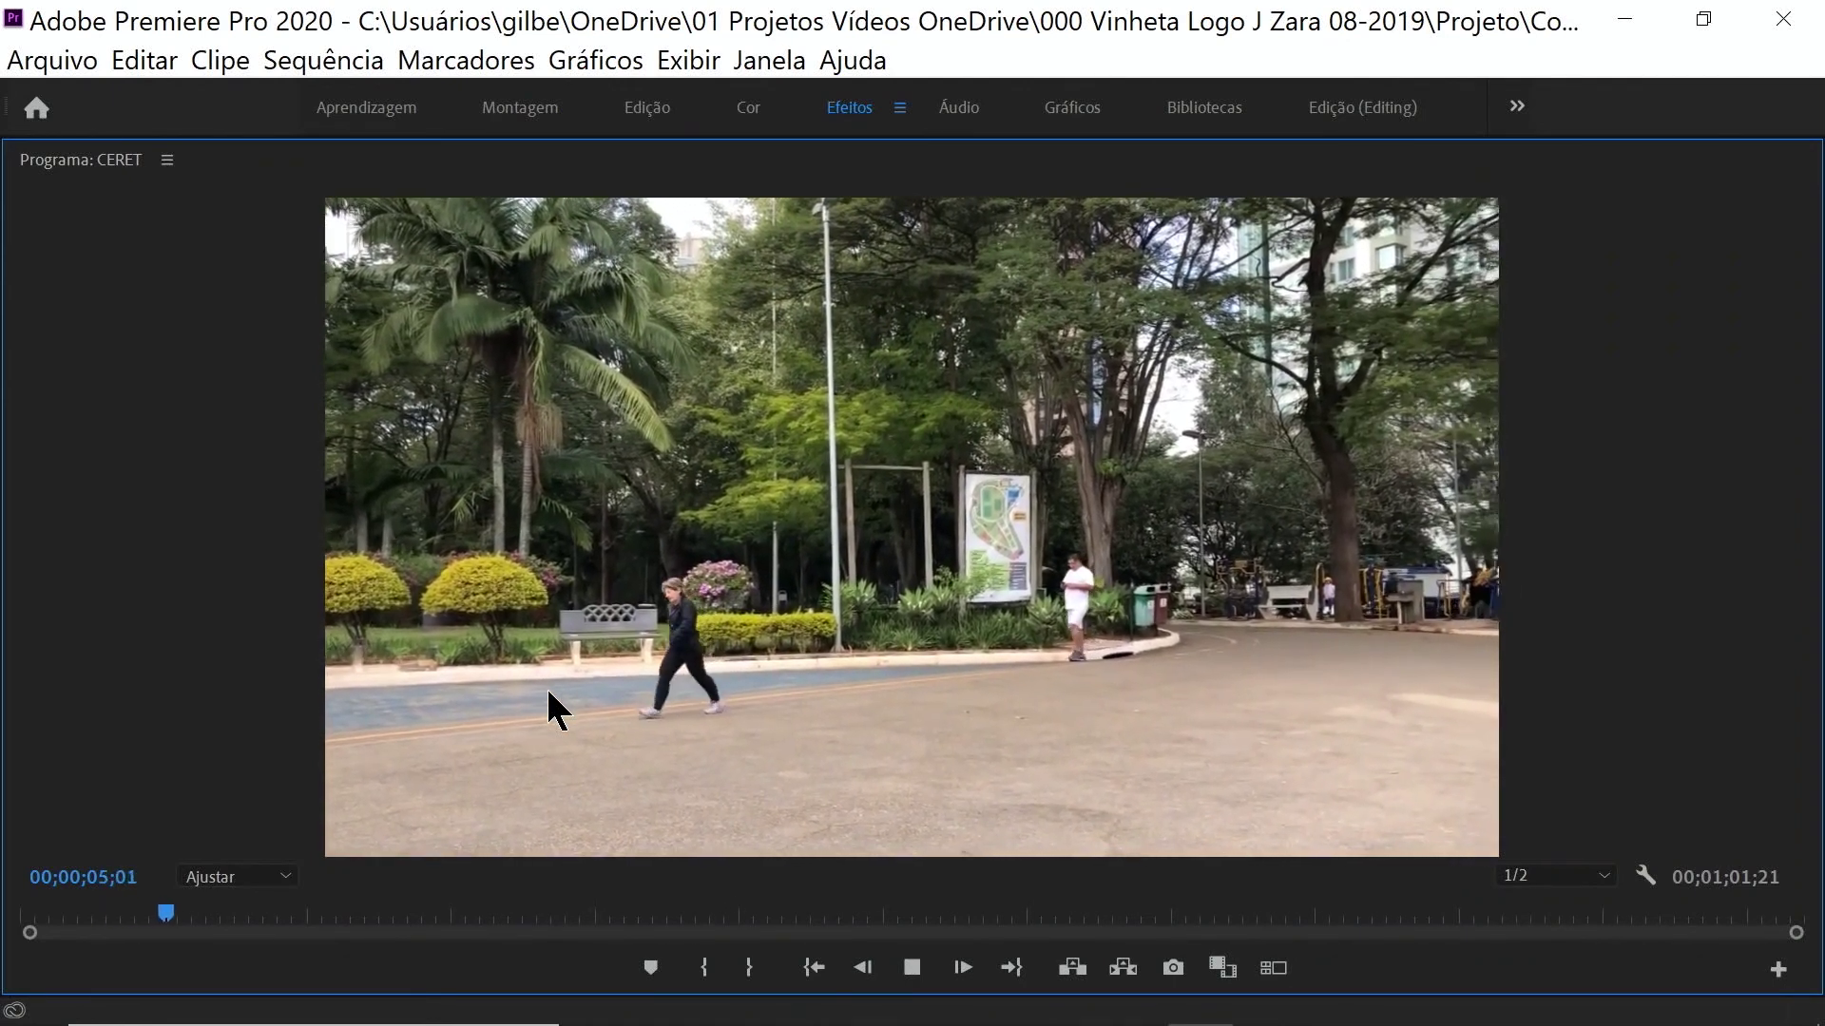
pyautogui.press('space')
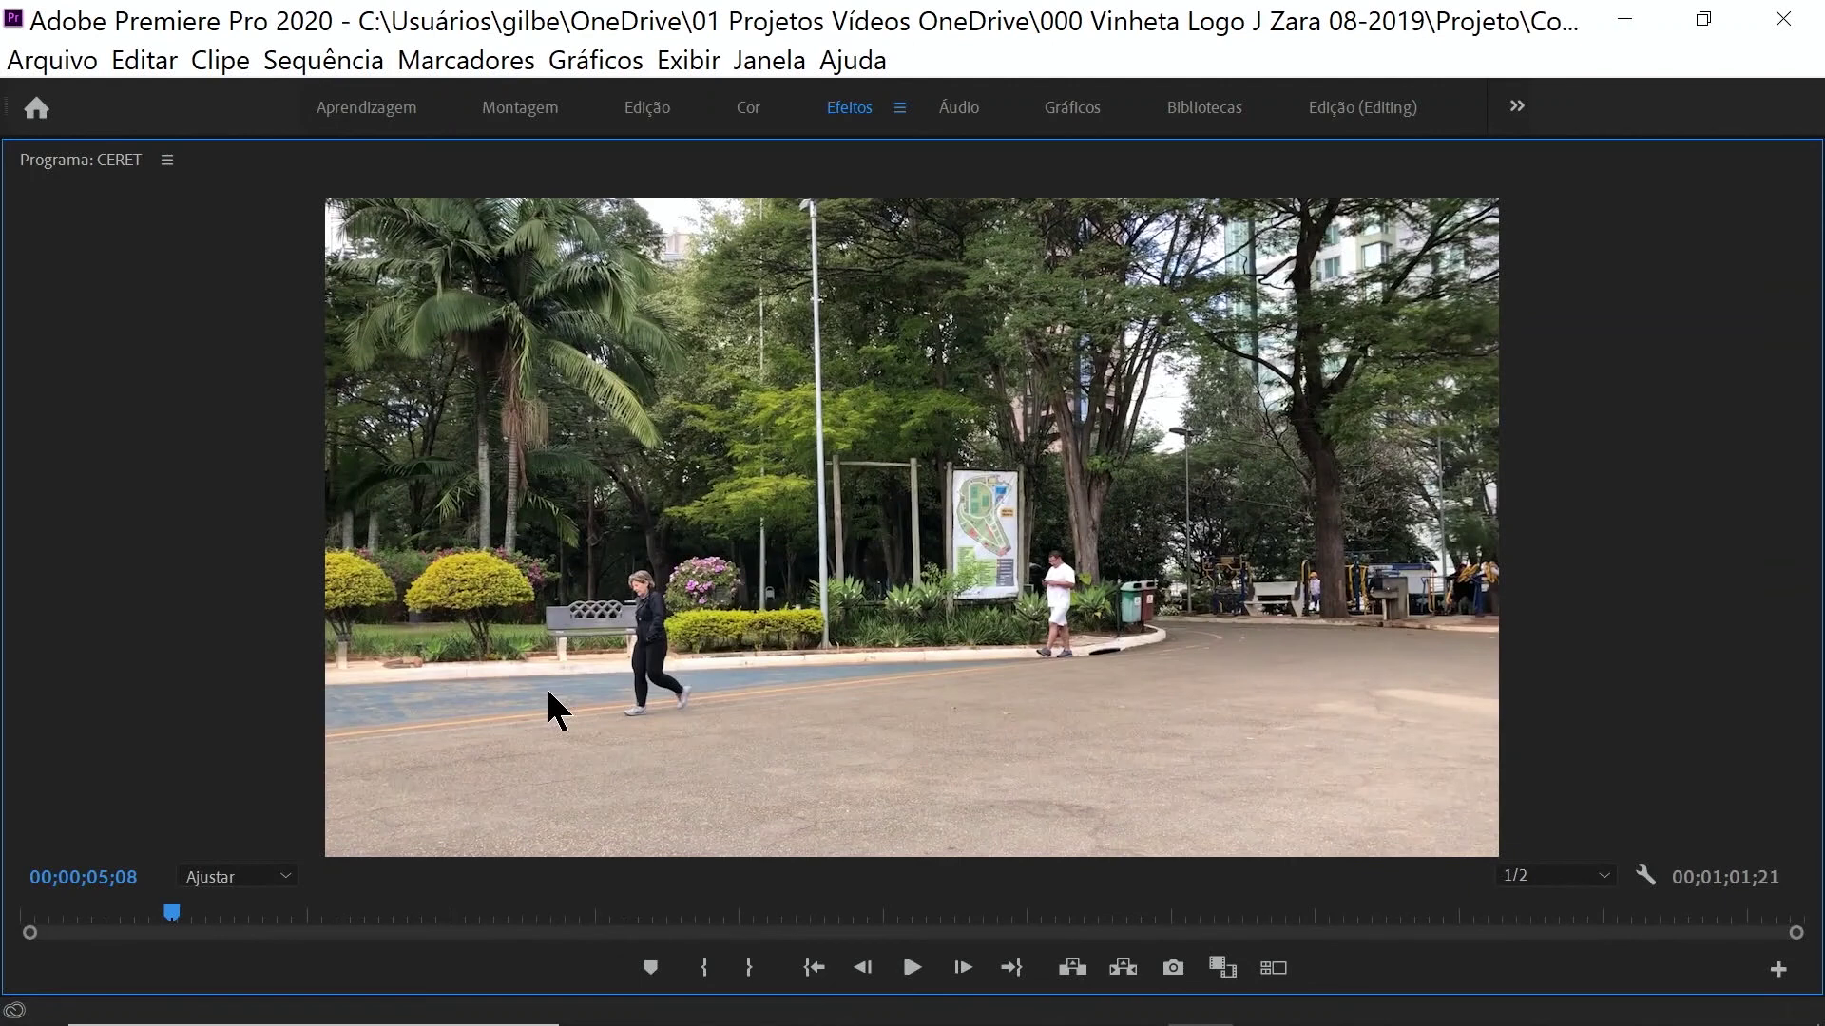